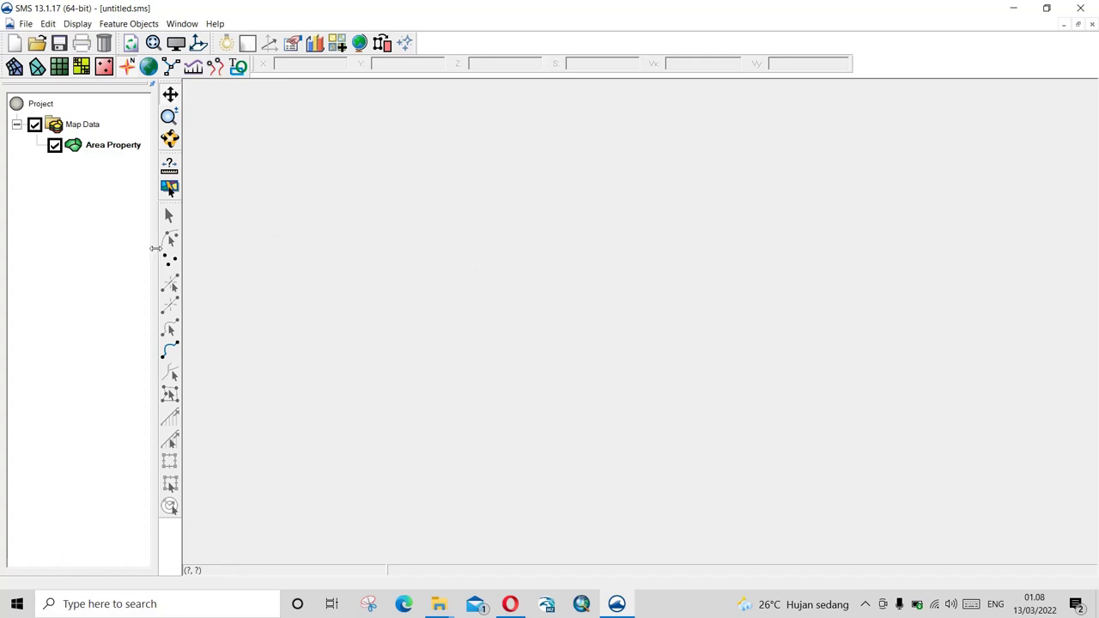
Widen the project tree and examine the modules and new simulation types available for the project.
left_click_drag(156, 247, 199, 248)
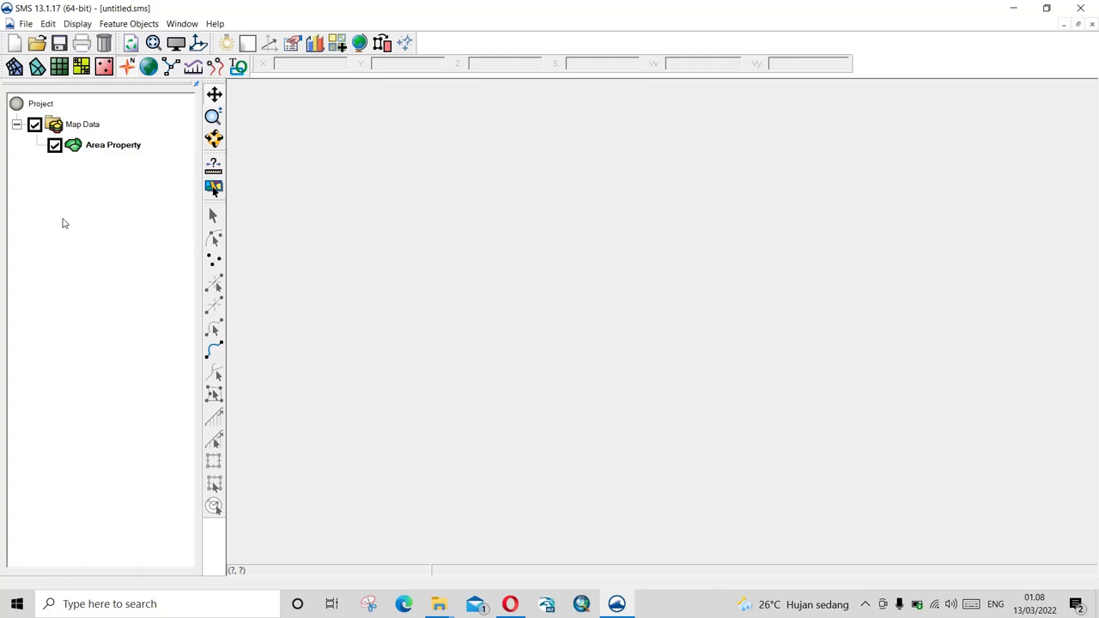
right_click(62, 222)
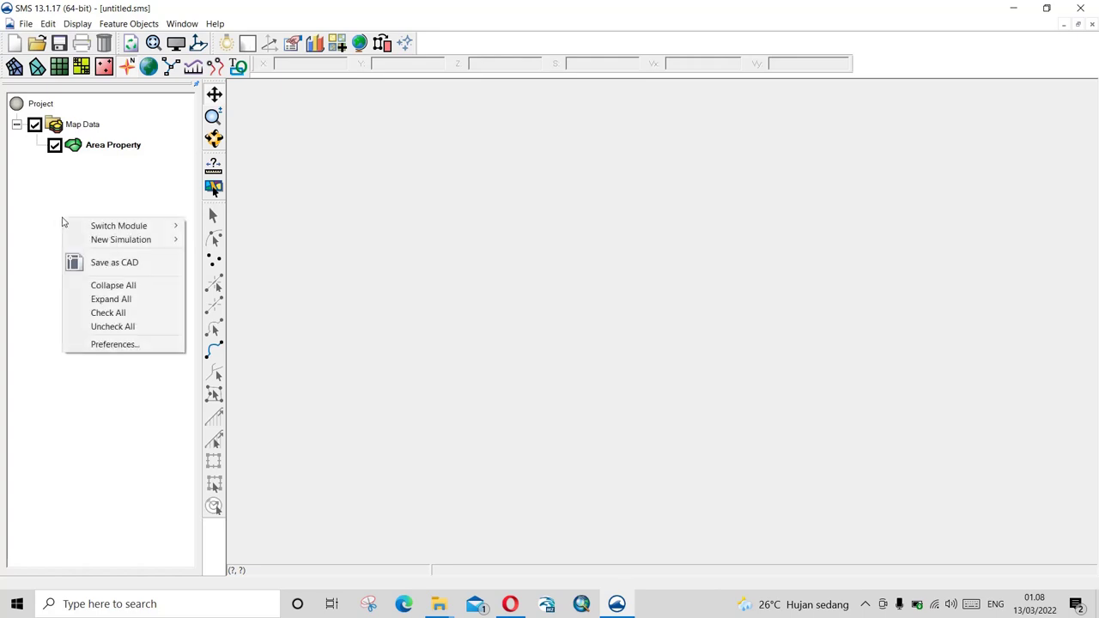
mouse_move(111, 243)
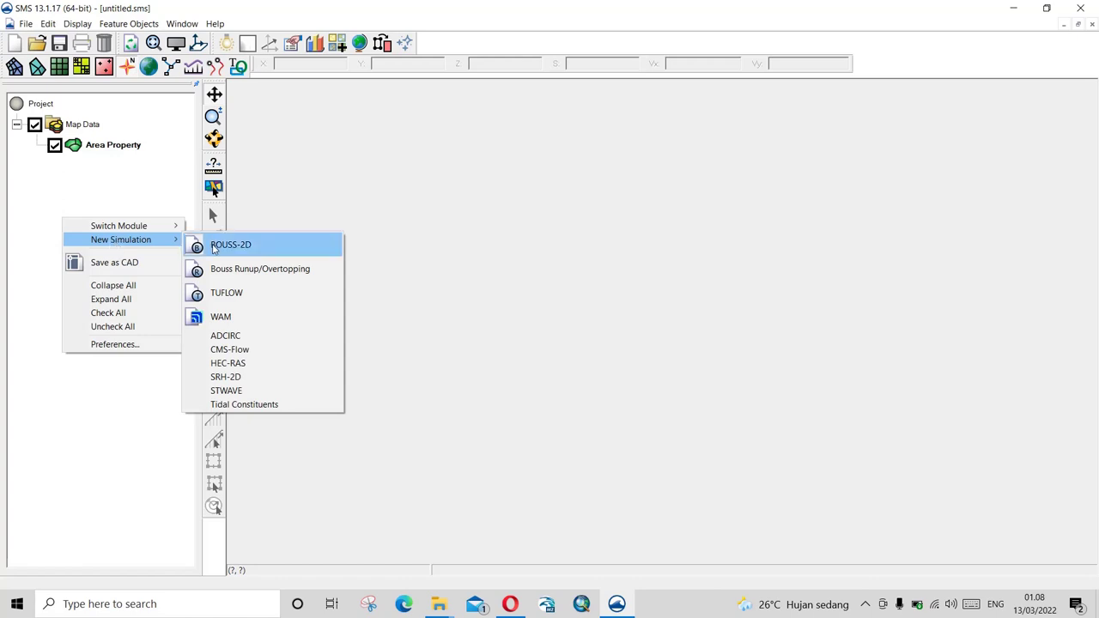
left_click(31, 183)
right_click(31, 185)
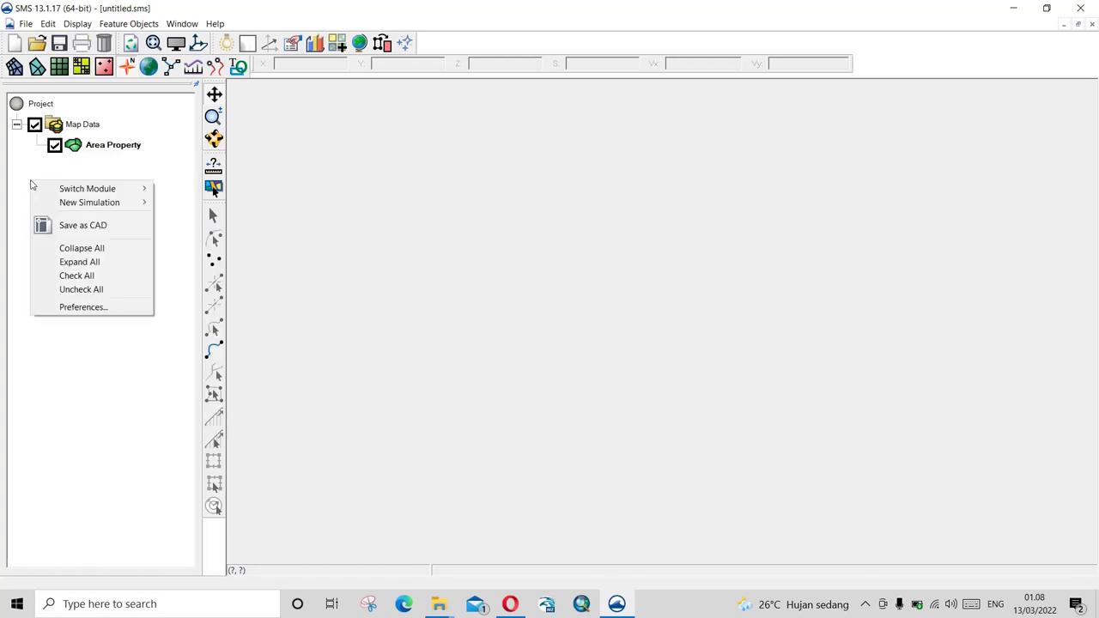
mouse_move(38, 189)
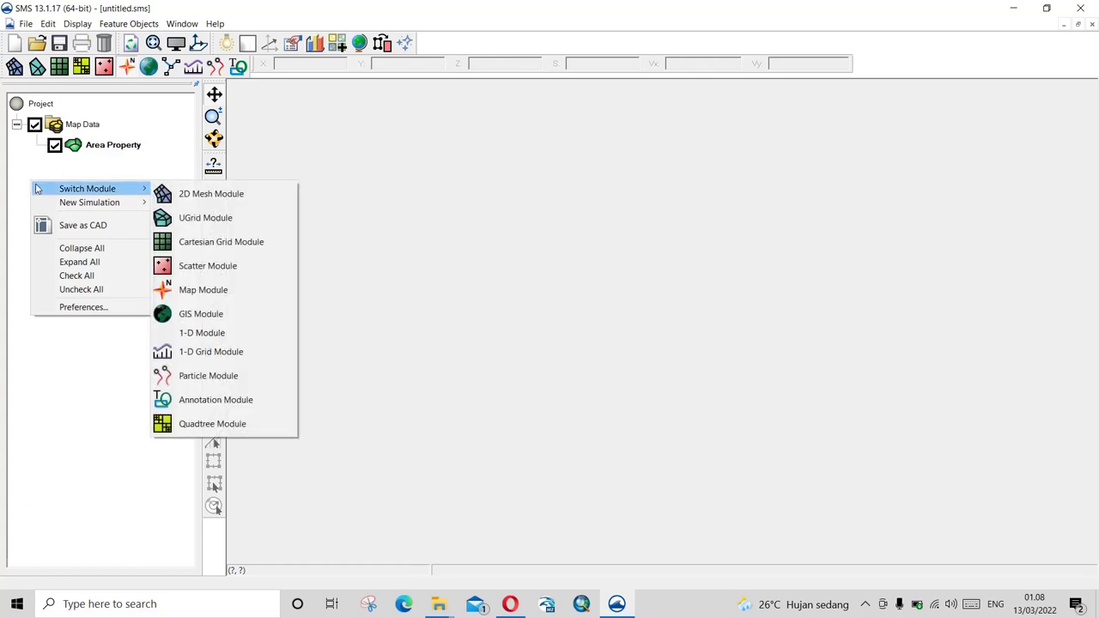
left_click(20, 180)
right_click(20, 180)
mouse_move(37, 208)
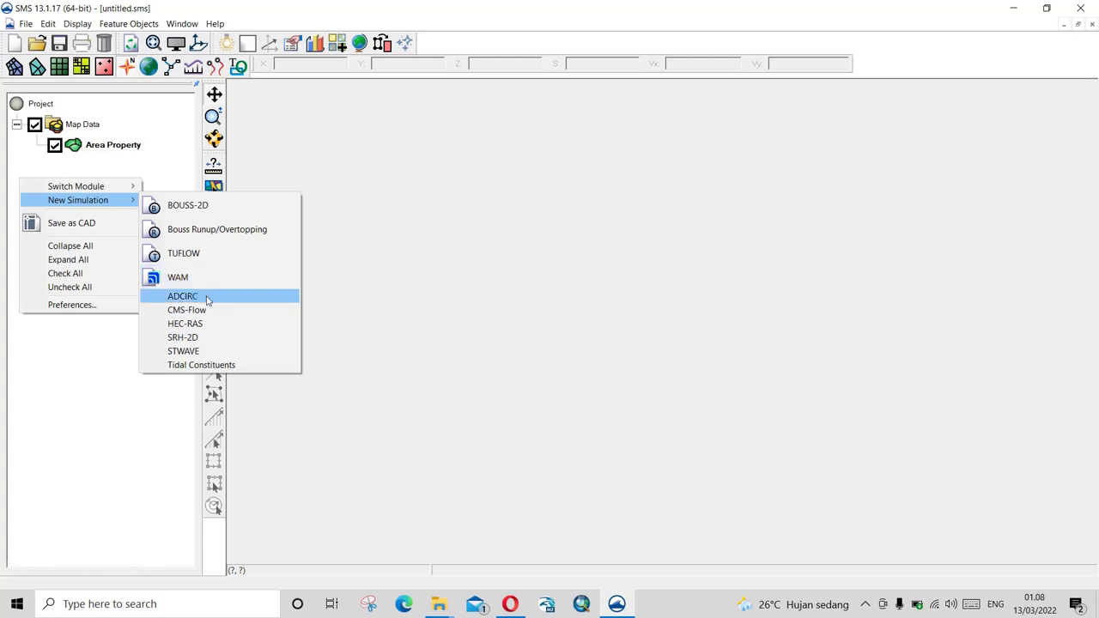
left_click(157, 157)
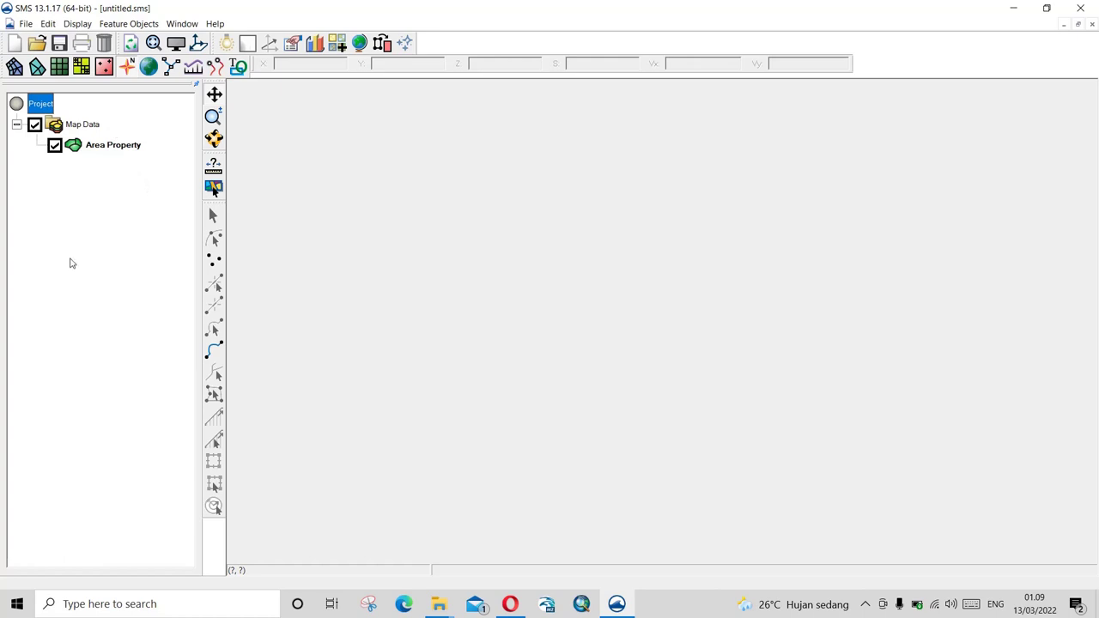
right_click(71, 259)
mouse_move(128, 282)
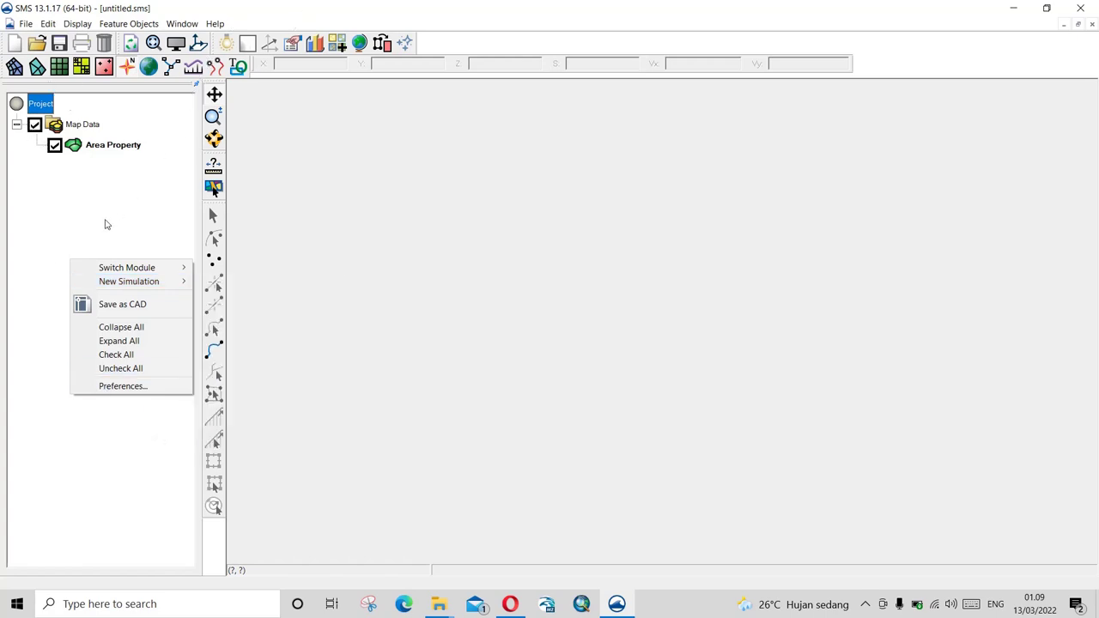
left_click(104, 223)
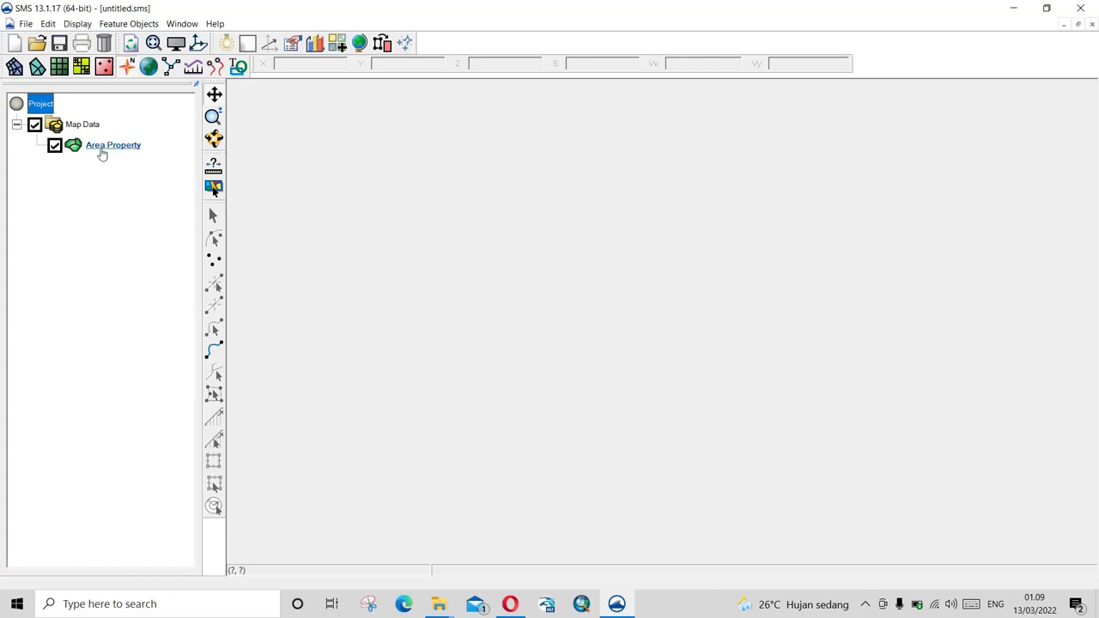
Change the Area Property coverage's type to the TABS model.
right_click(101, 147)
mouse_move(167, 320)
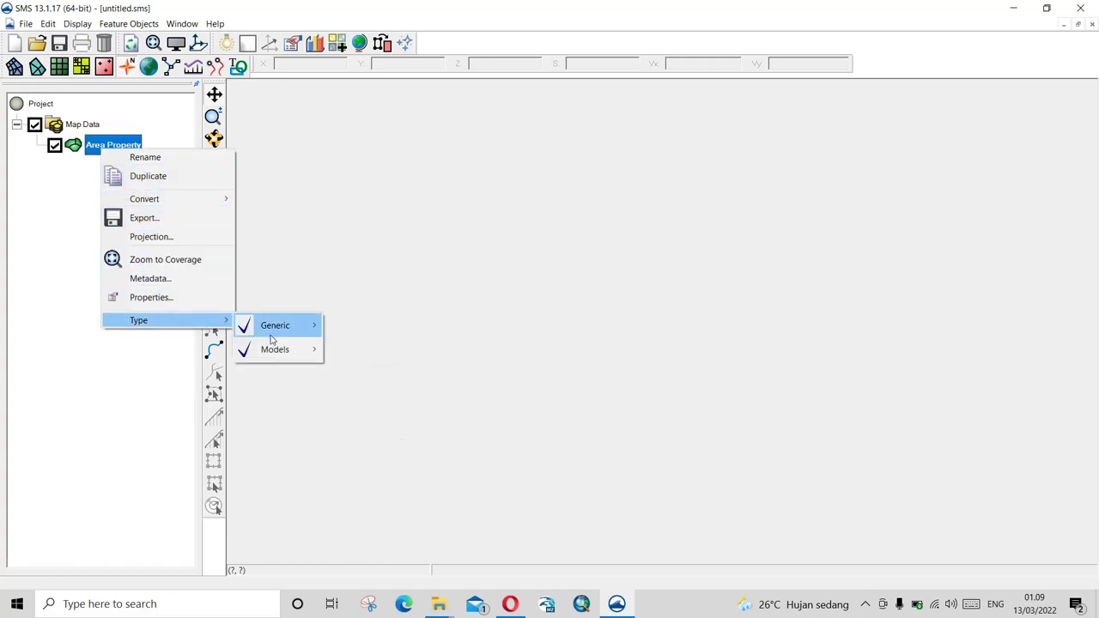
mouse_move(275, 350)
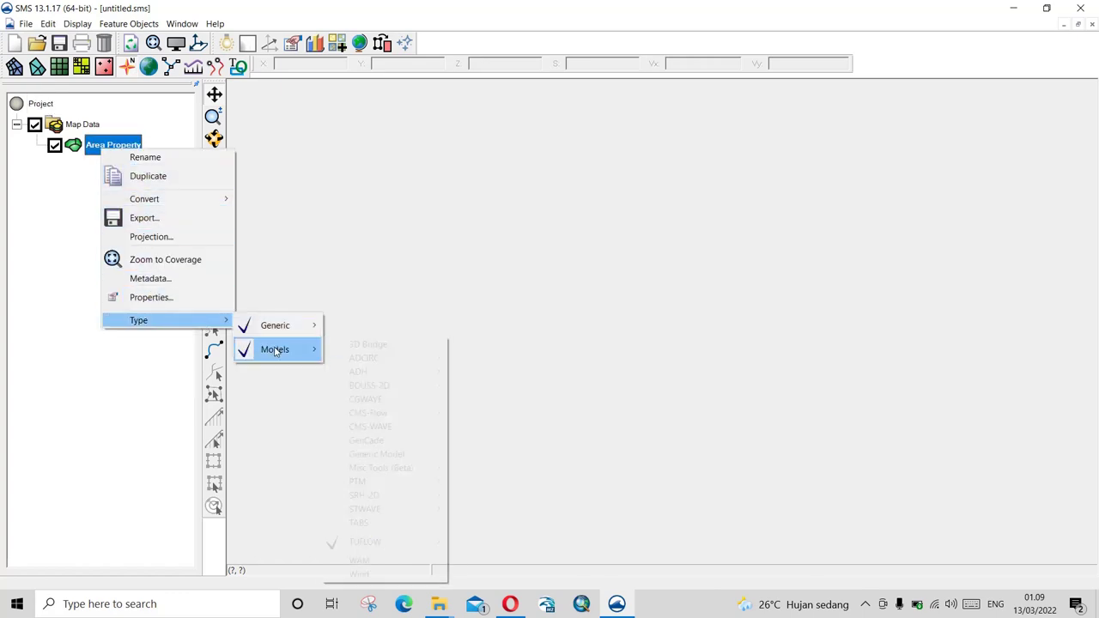
left_click(374, 521)
Switch to the 2D Mesh module to look at its commands, and dismiss the Internet Download Manager prompts.
left_click(15, 67)
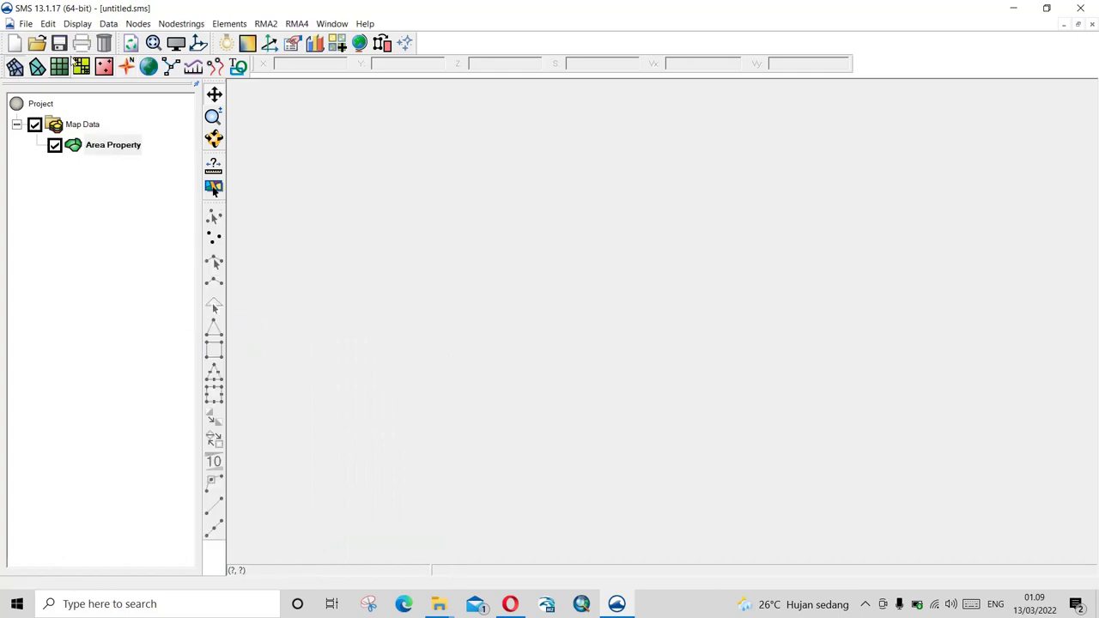
left_click(266, 24)
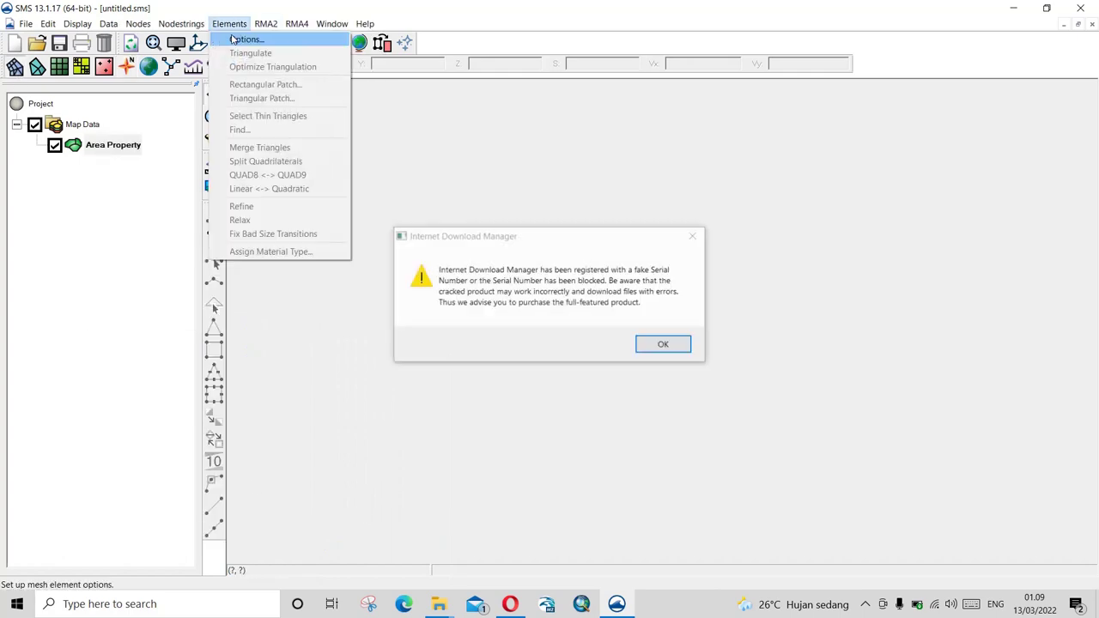
left_click(693, 235)
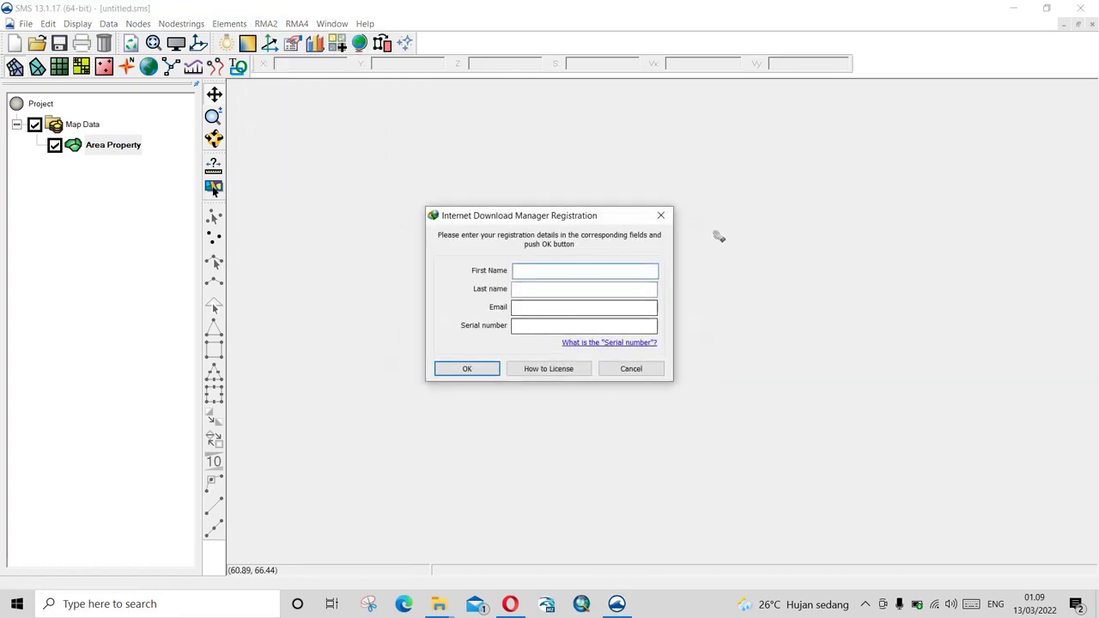
left_click(662, 216)
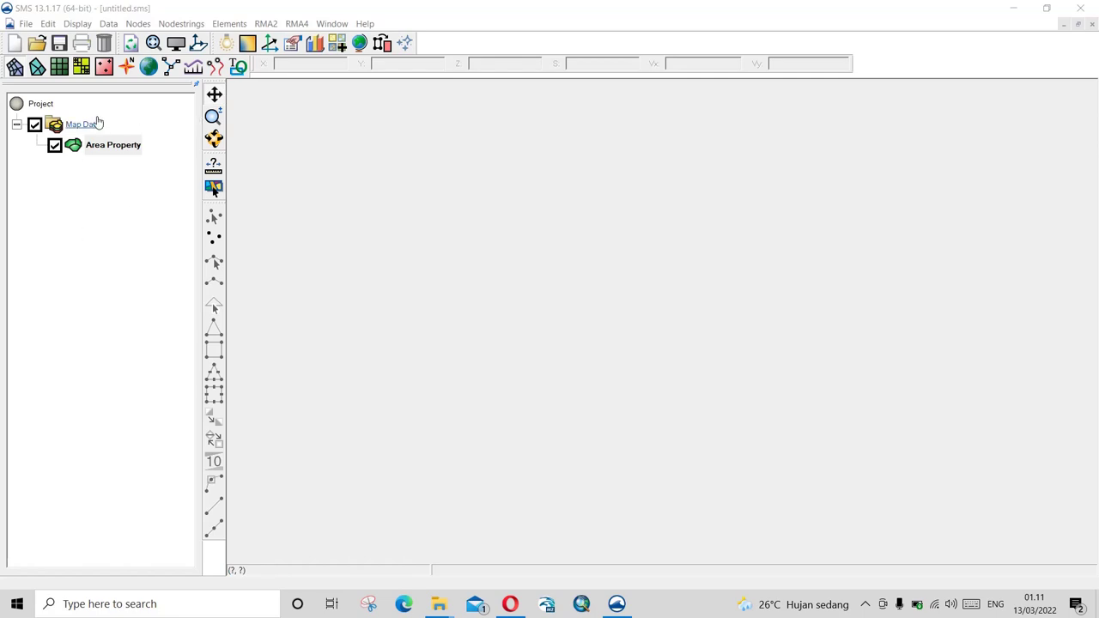
Return to the Map module and review the generic and model types available for the Area Property coverage.
left_click(127, 68)
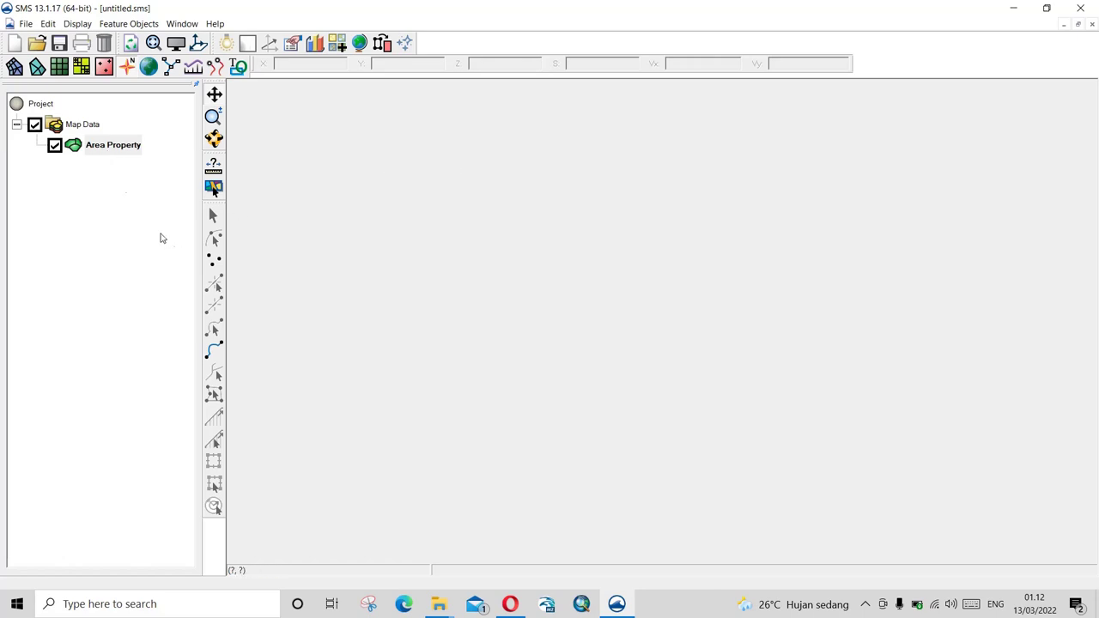
right_click(112, 154)
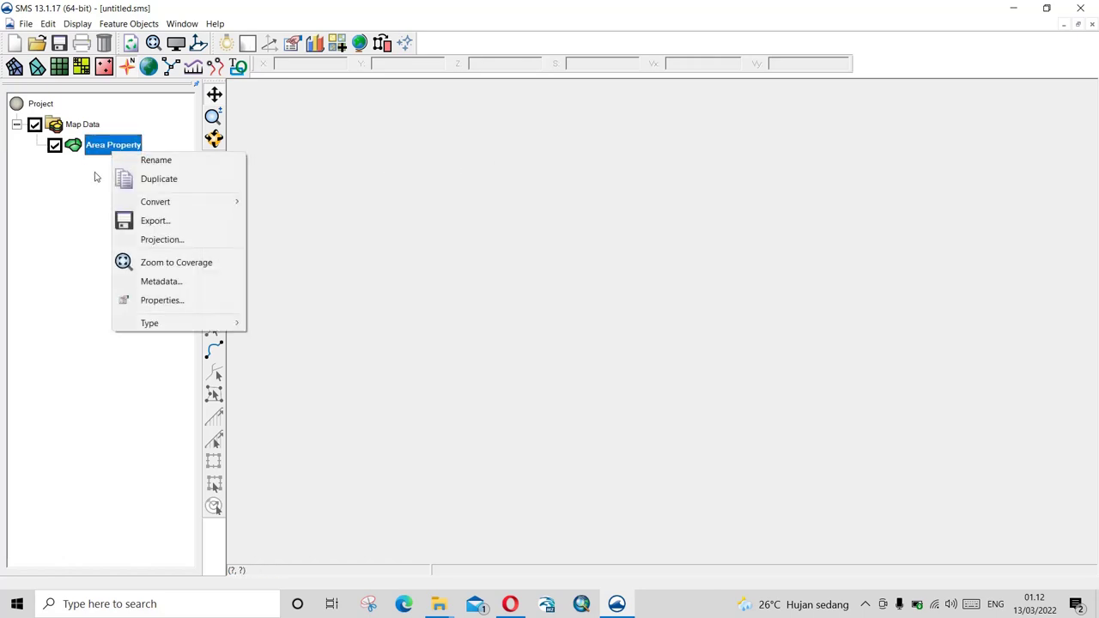
left_click(61, 193)
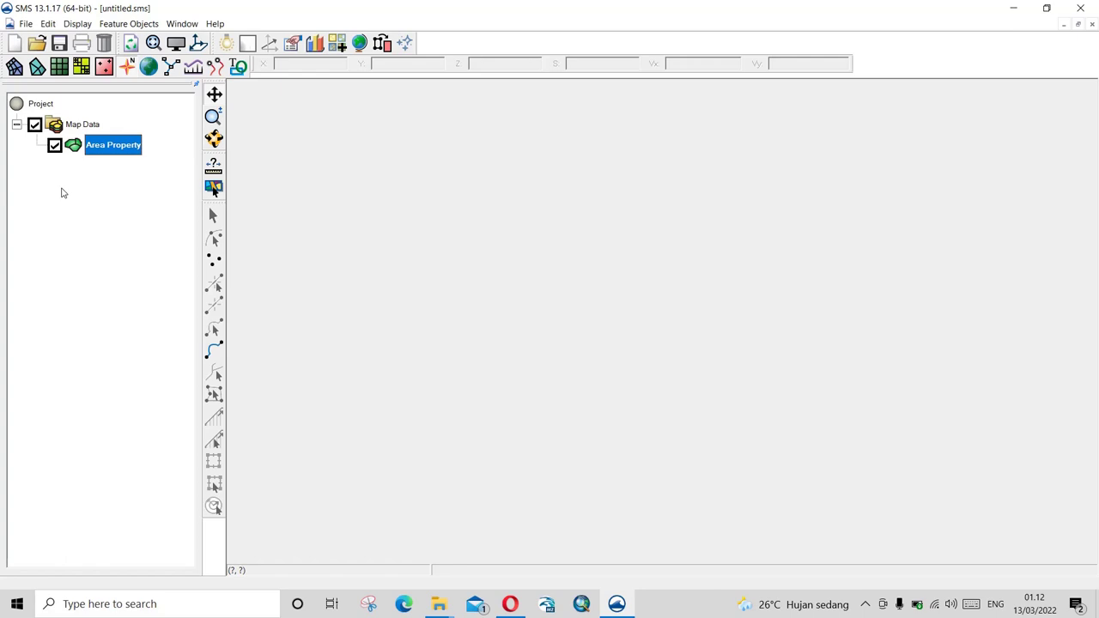
right_click(101, 150)
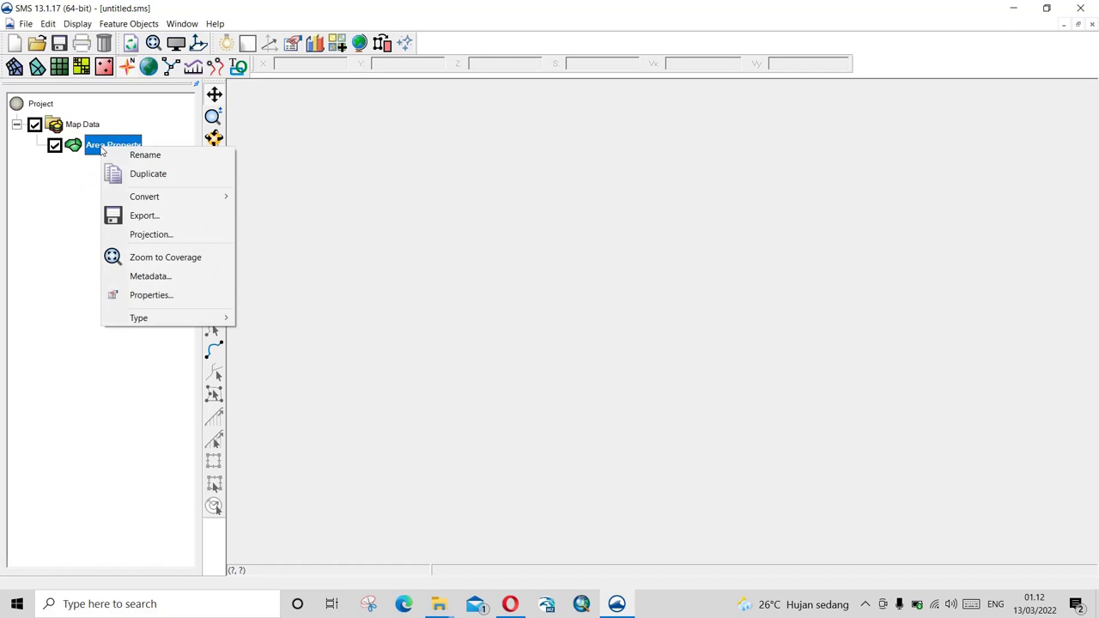
mouse_move(164, 318)
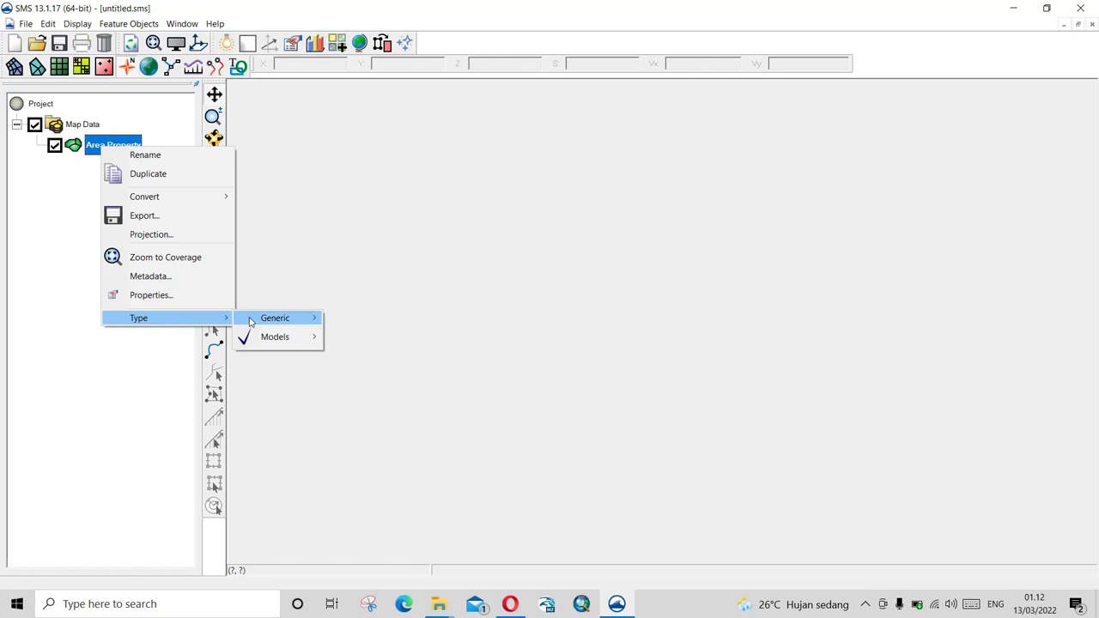
mouse_move(251, 321)
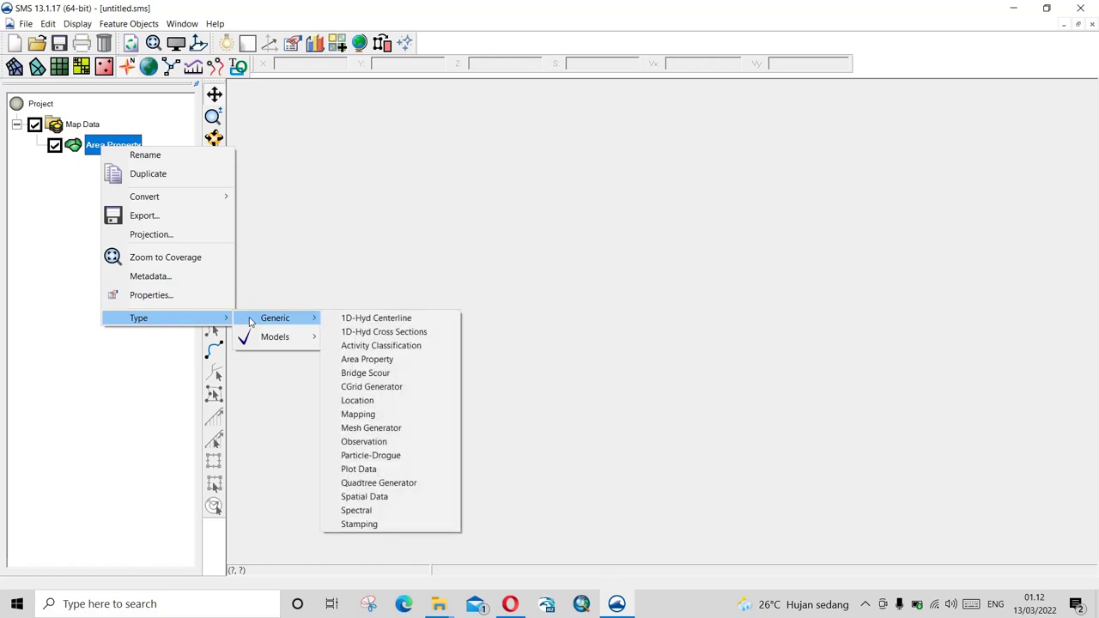
mouse_move(276, 337)
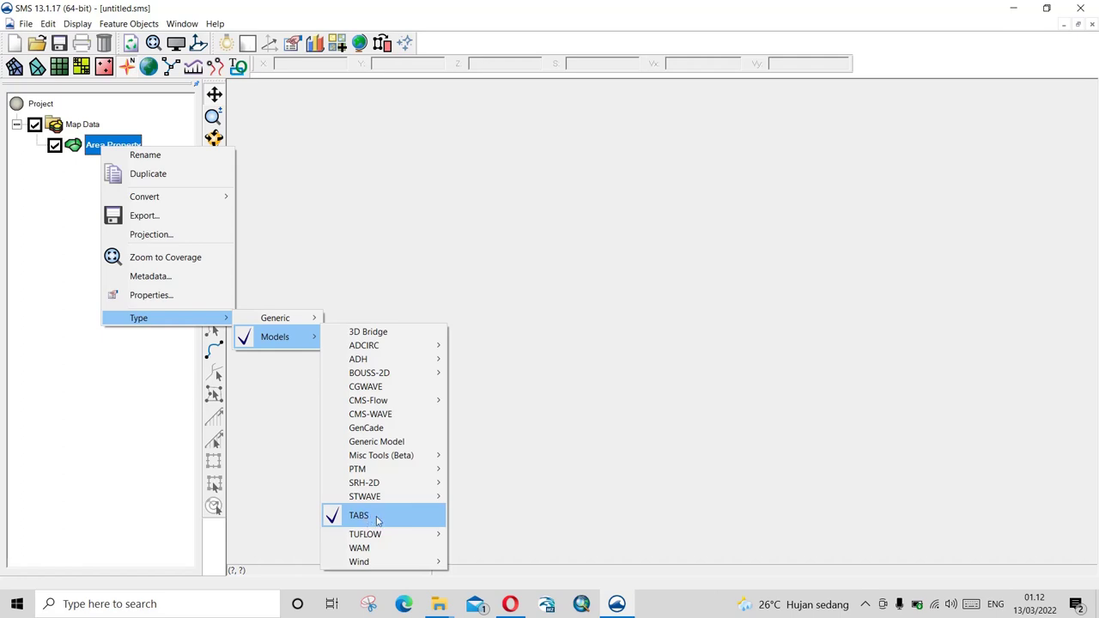
left_click(37, 295)
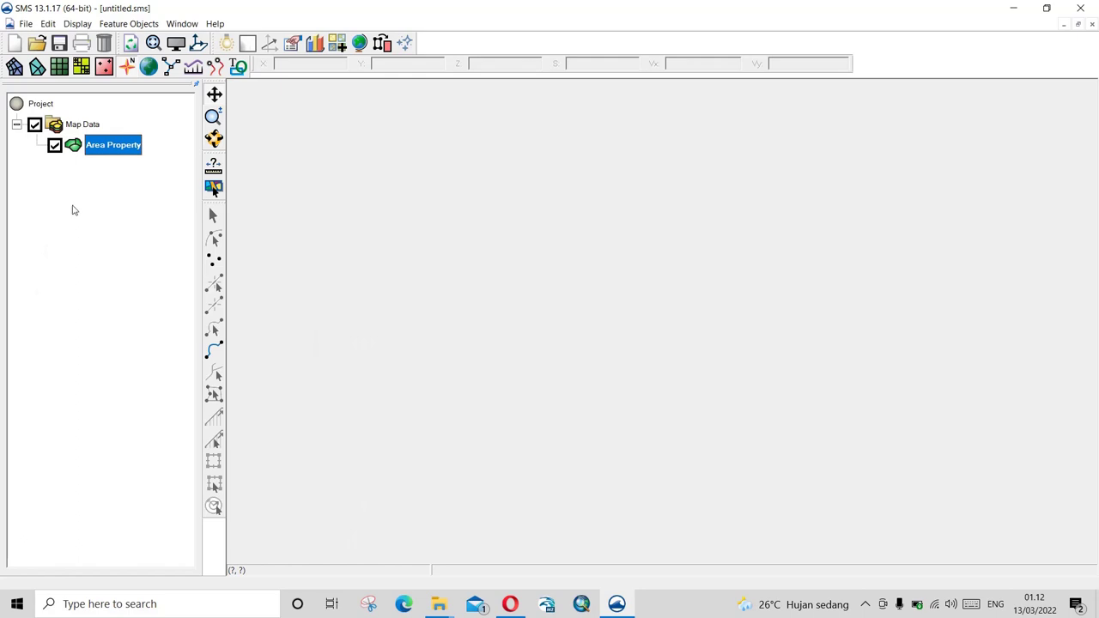
Open the CAD file Thorsminde GP.dxf from the SMS 13 - RMA folder.
left_click(37, 43)
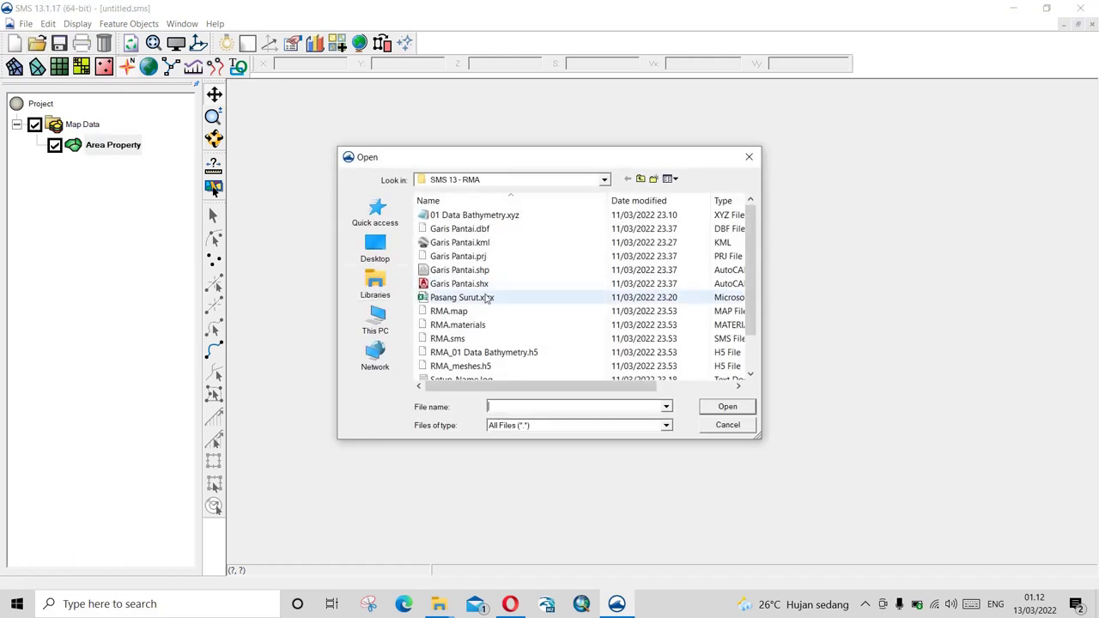
scroll(516, 305, "down", 1)
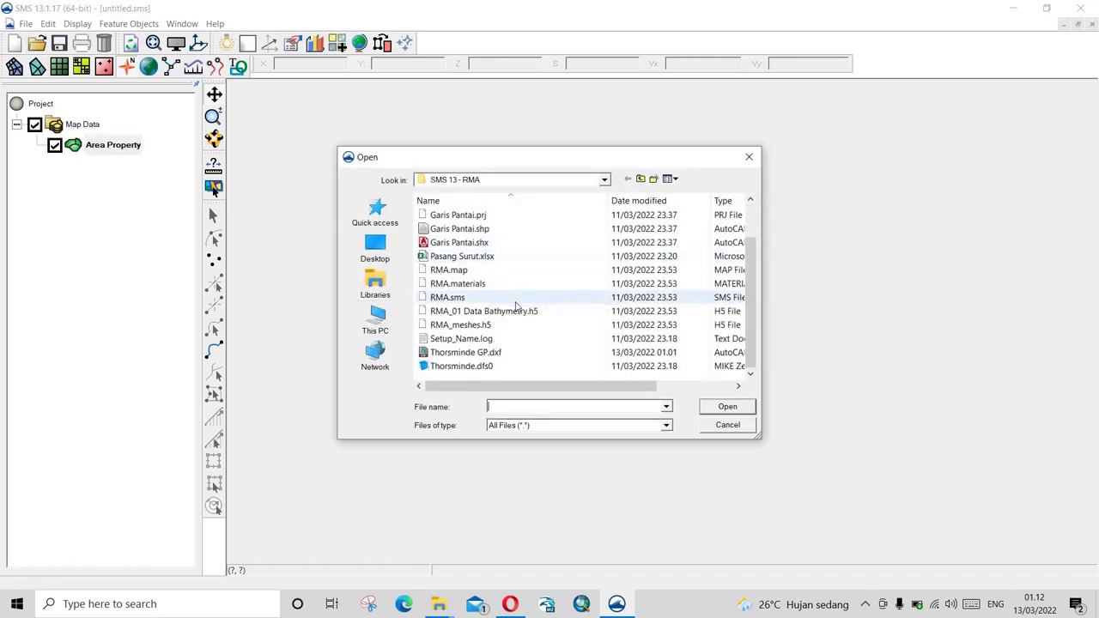
left_click(508, 354)
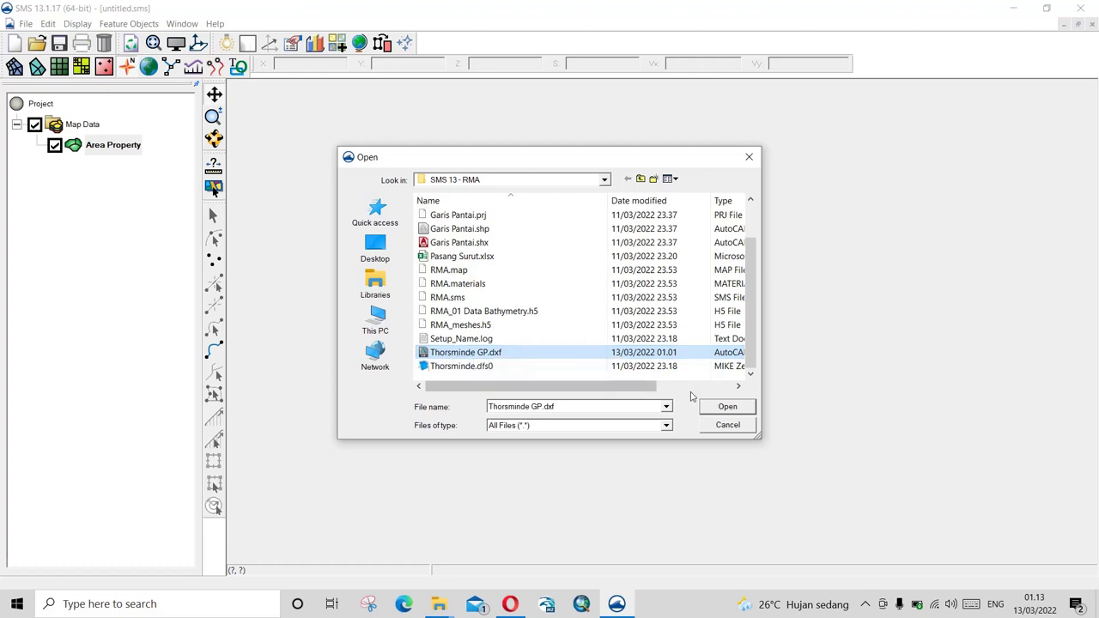
left_click(727, 409)
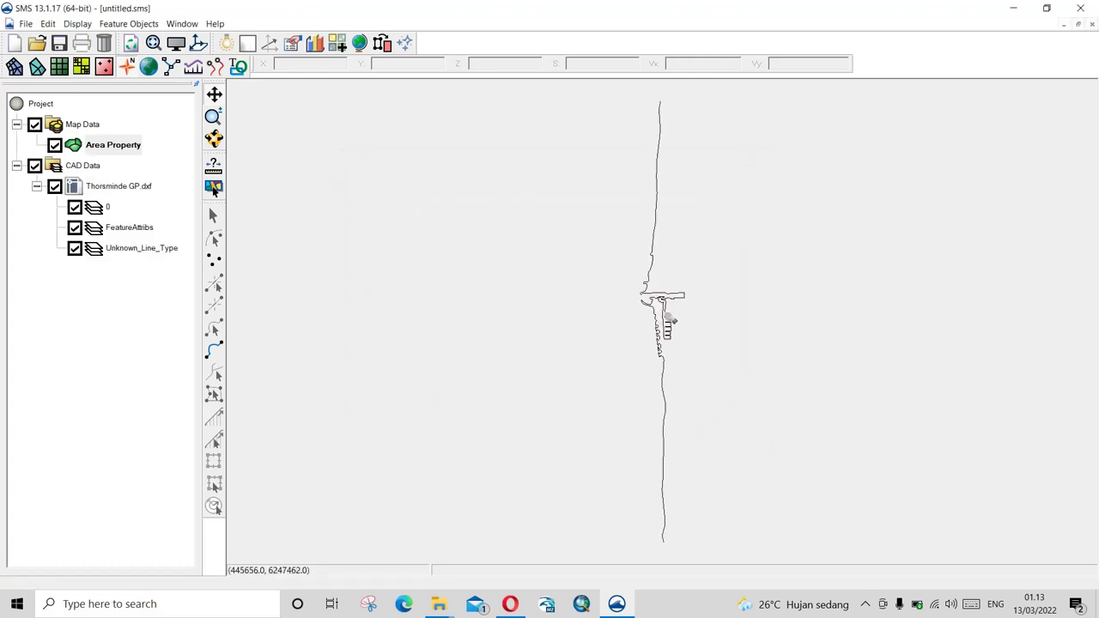
Examine the imported coastline around the harbour entrance, the inner basins and the shoreline to the south.
scroll(674, 315, "up", 2)
scroll(675, 315, "up", 2)
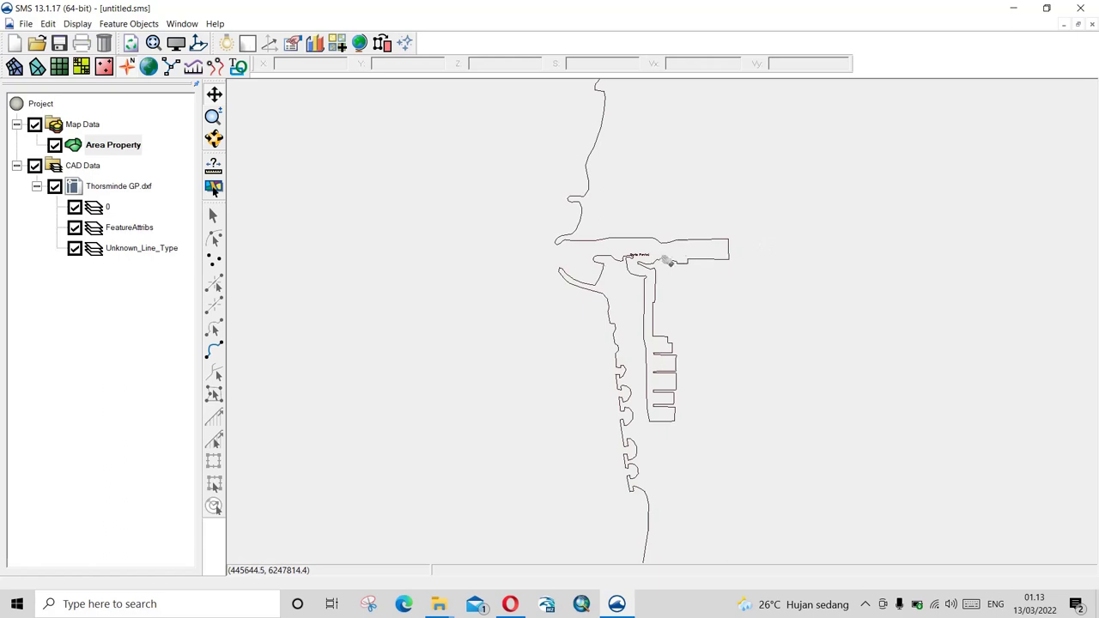
scroll(495, 295, "down", 3)
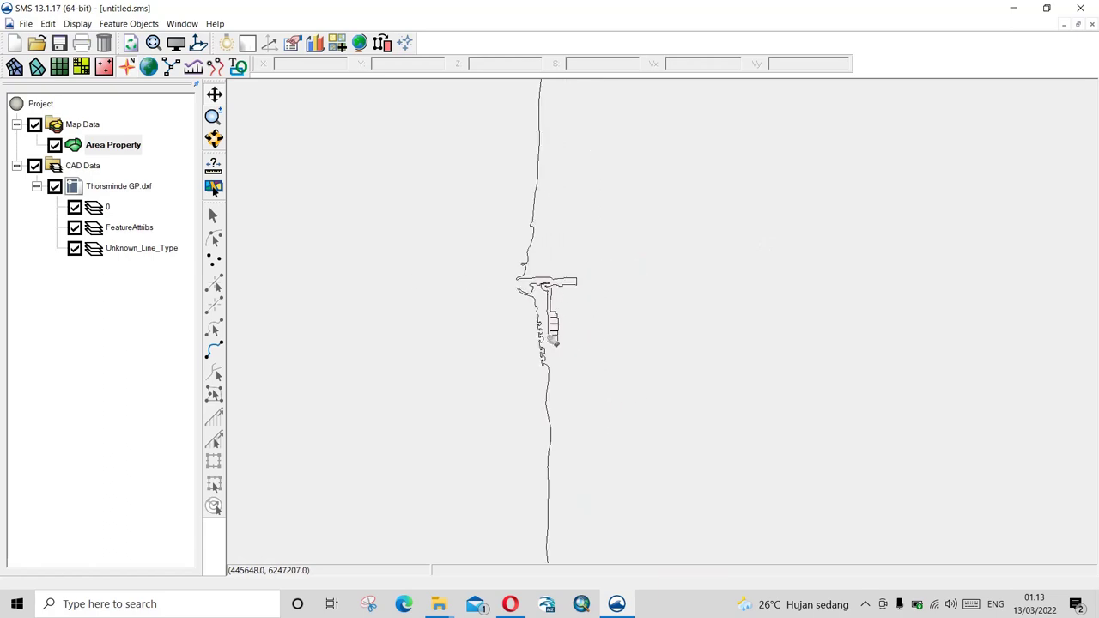
scroll(521, 294, "up", 2)
scroll(522, 295, "up", 2)
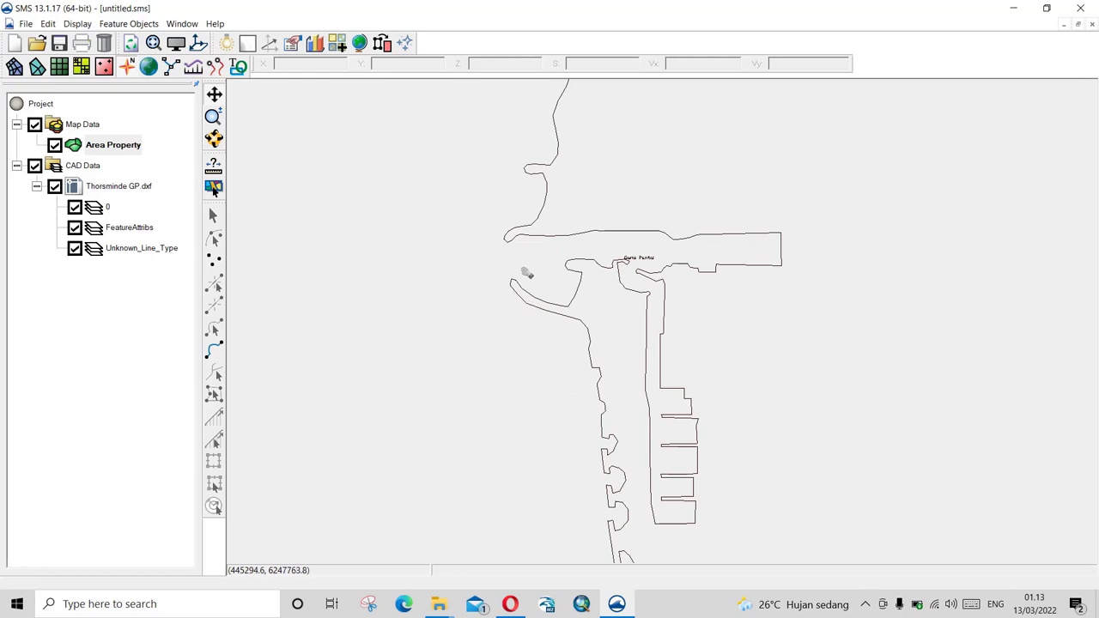
scroll(576, 256, "up", 1)
scroll(481, 250, "down", 2)
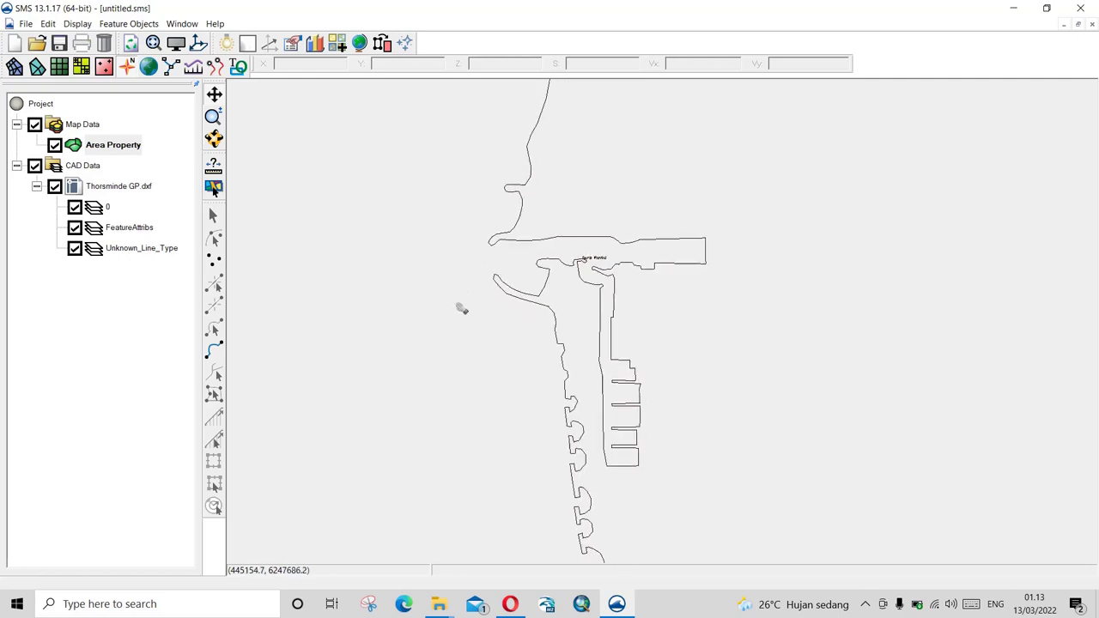
scroll(447, 249, "up", 2)
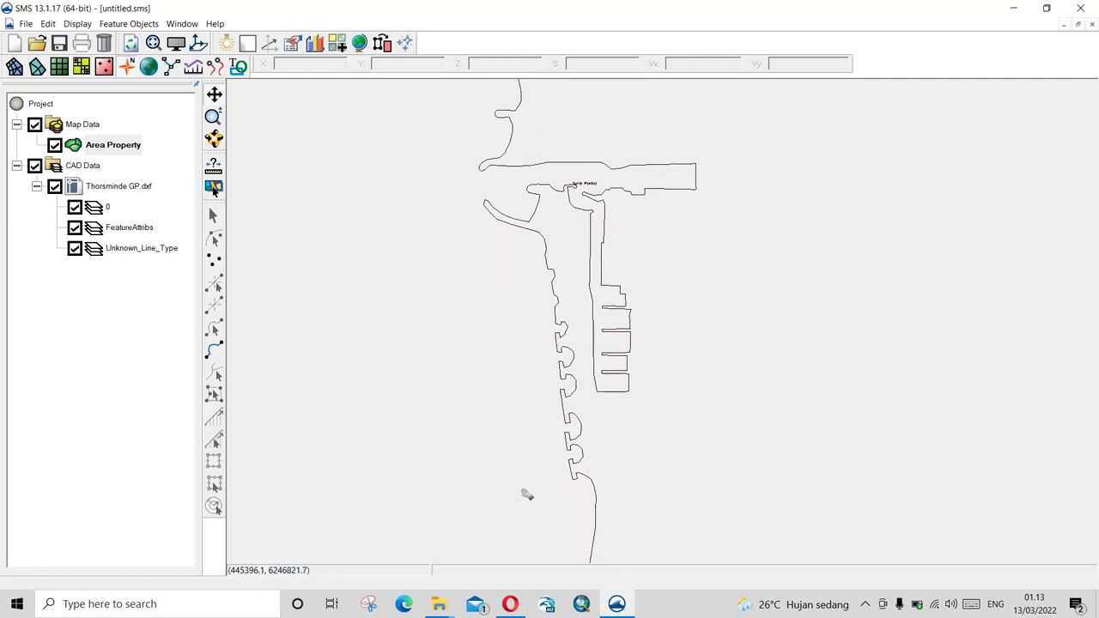
left_click(586, 478)
scroll(555, 295, "up", 3)
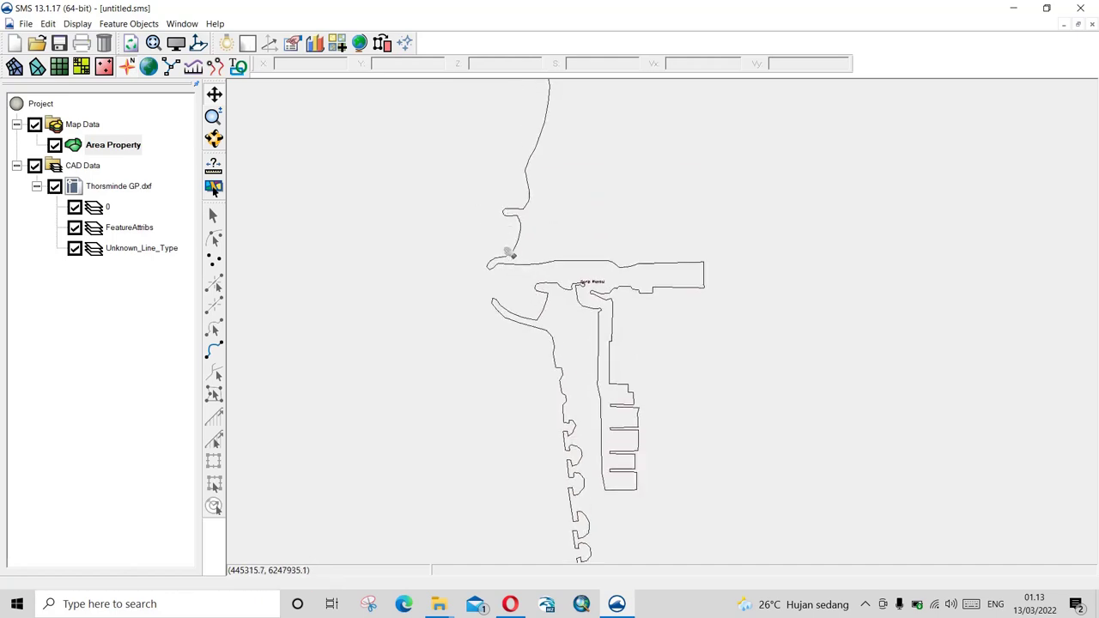
mouse_move(550, 238)
left_mouse_down()
mouse_move(607, 289)
mouse_move(567, 250)
left_mouse_up()
scroll(605, 288, "down", 1)
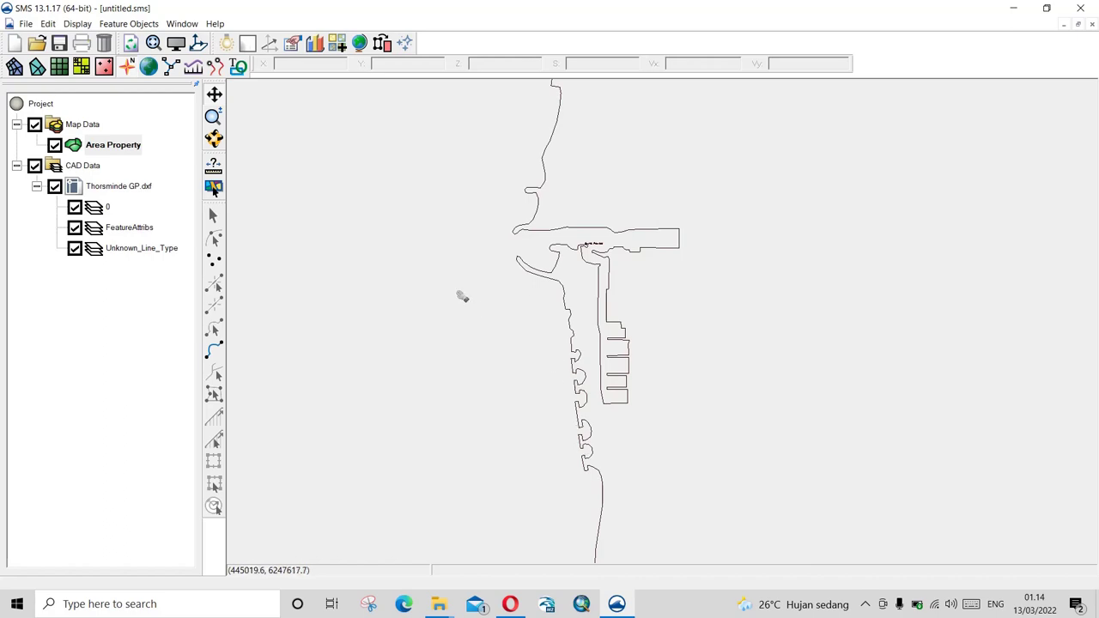
left_click(42, 226)
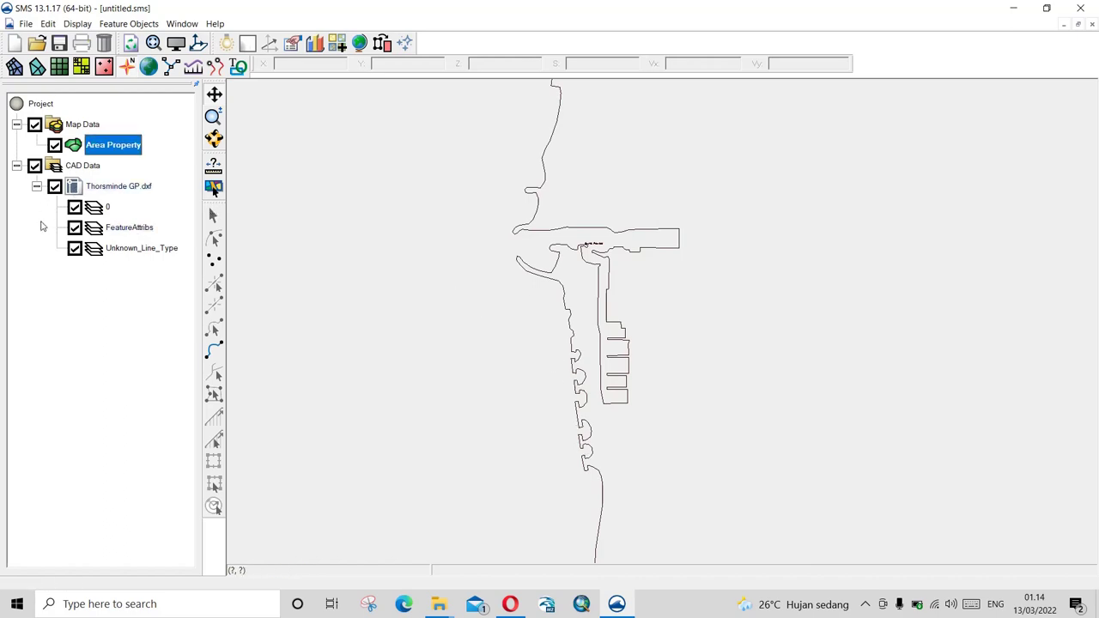
Convert the Thorsminde GP.dxf CAD data to a map coverage without applying any of the cleaning options.
left_click(108, 192)
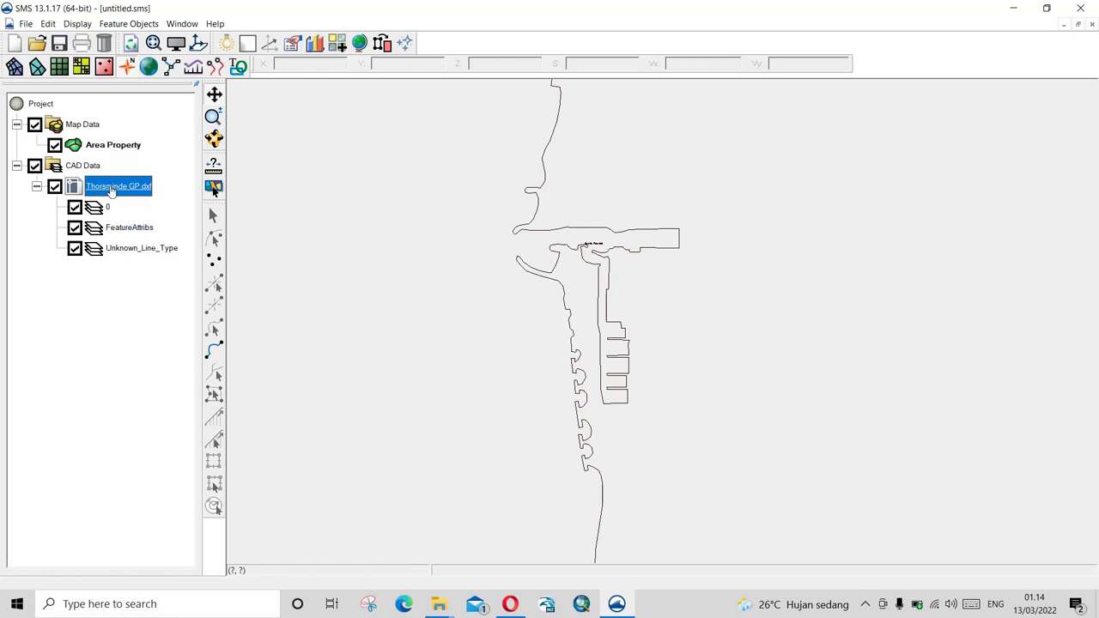
right_click(110, 191)
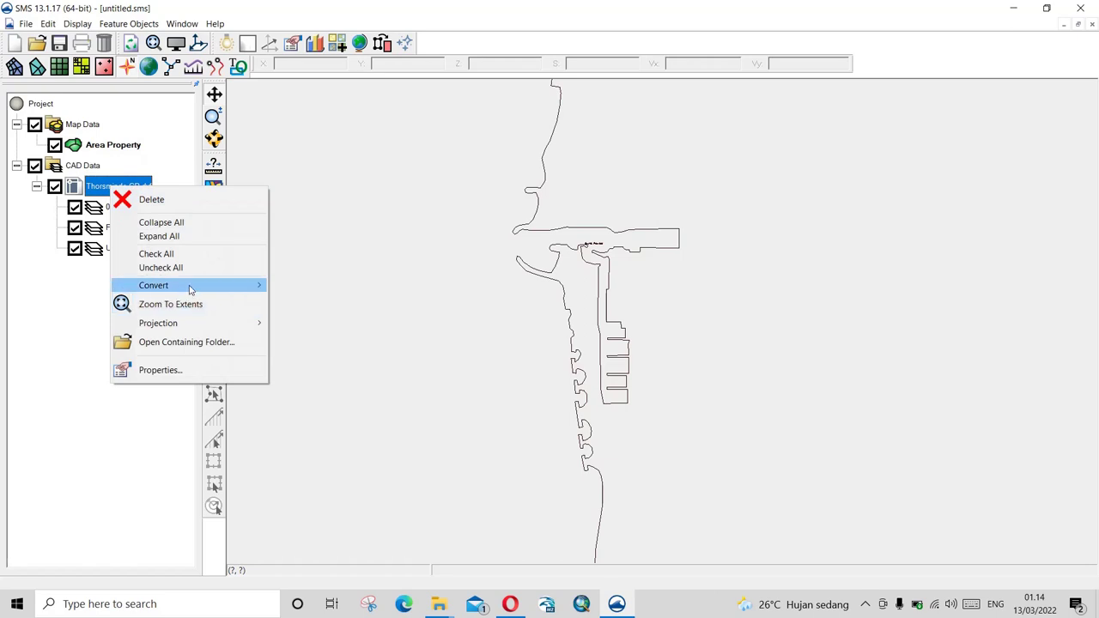
mouse_move(214, 286)
left_click(311, 288)
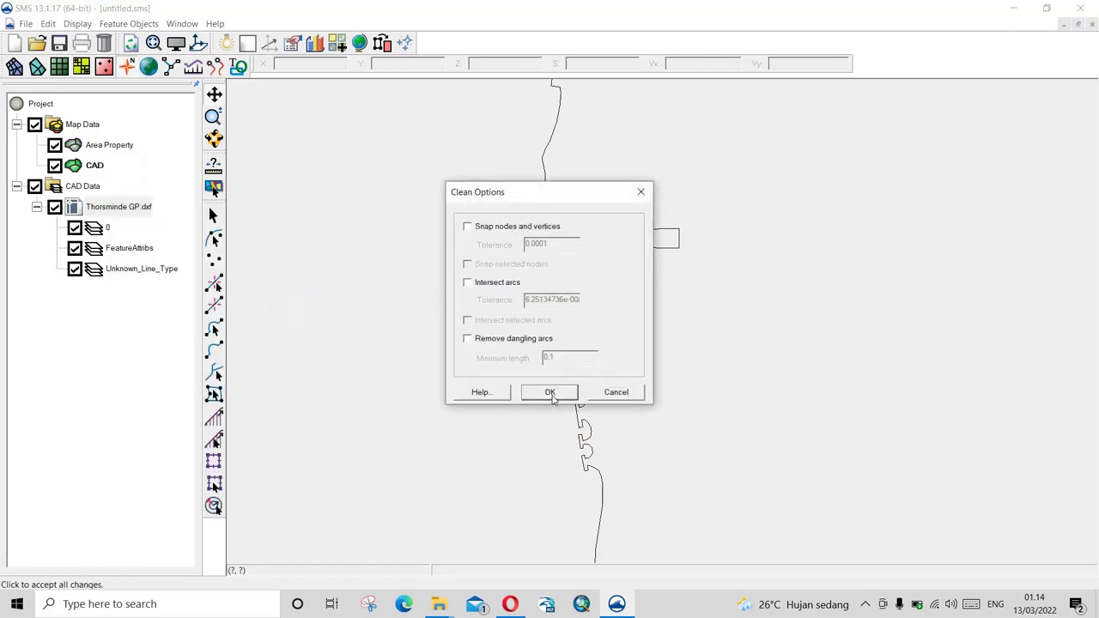
left_click(550, 394)
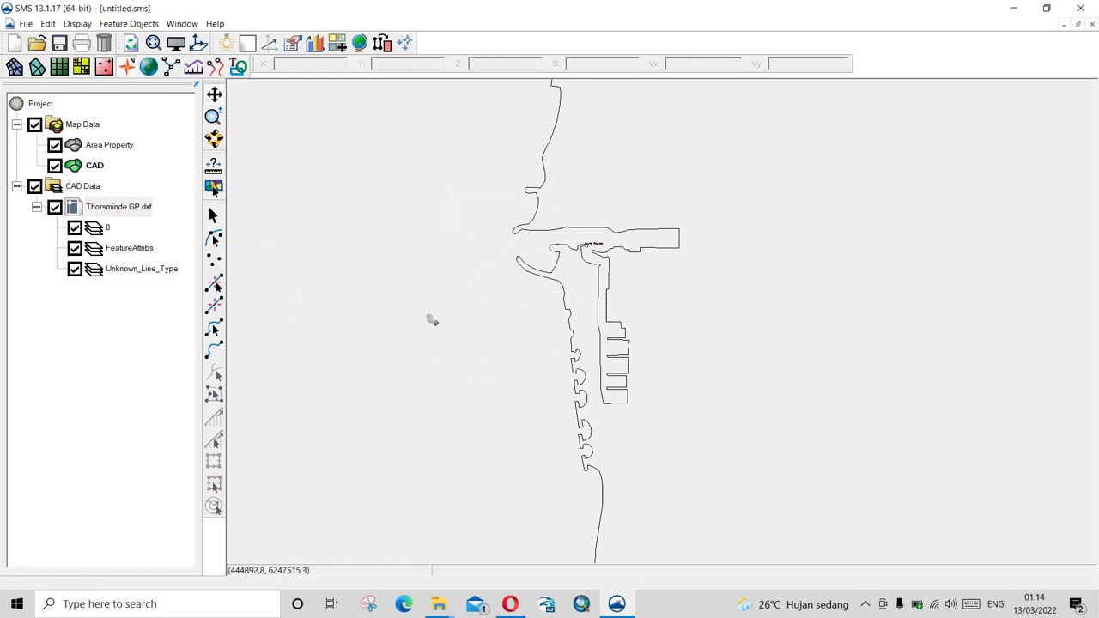
Select the converted coastline arc to check its extent from the northern end to the southern end.
scroll(432, 321, "down", 2)
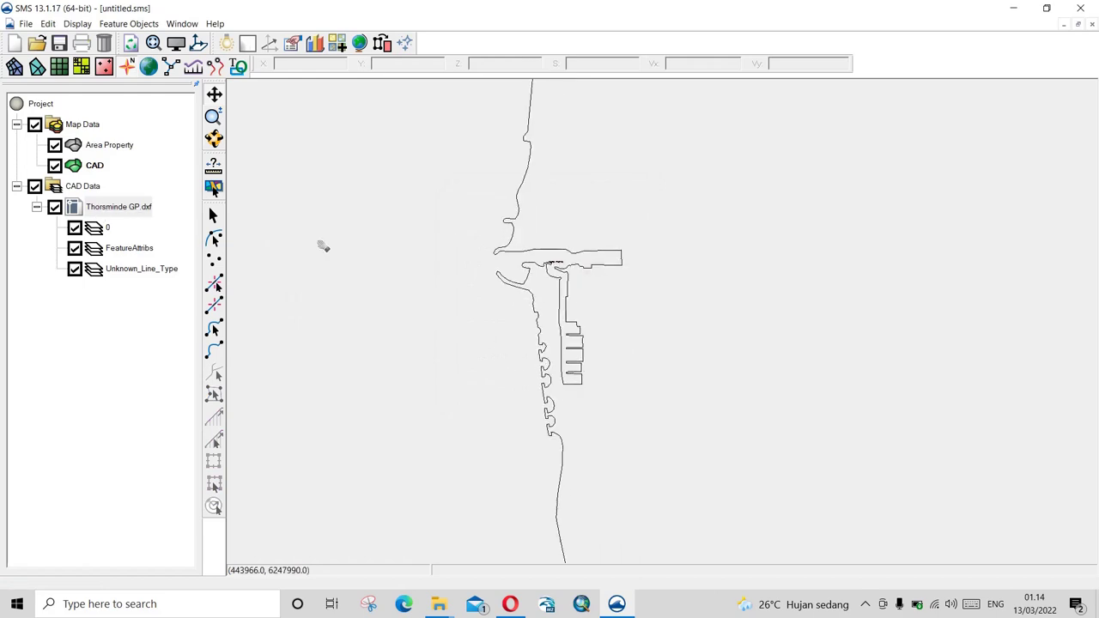
scroll(434, 292, "down", 3)
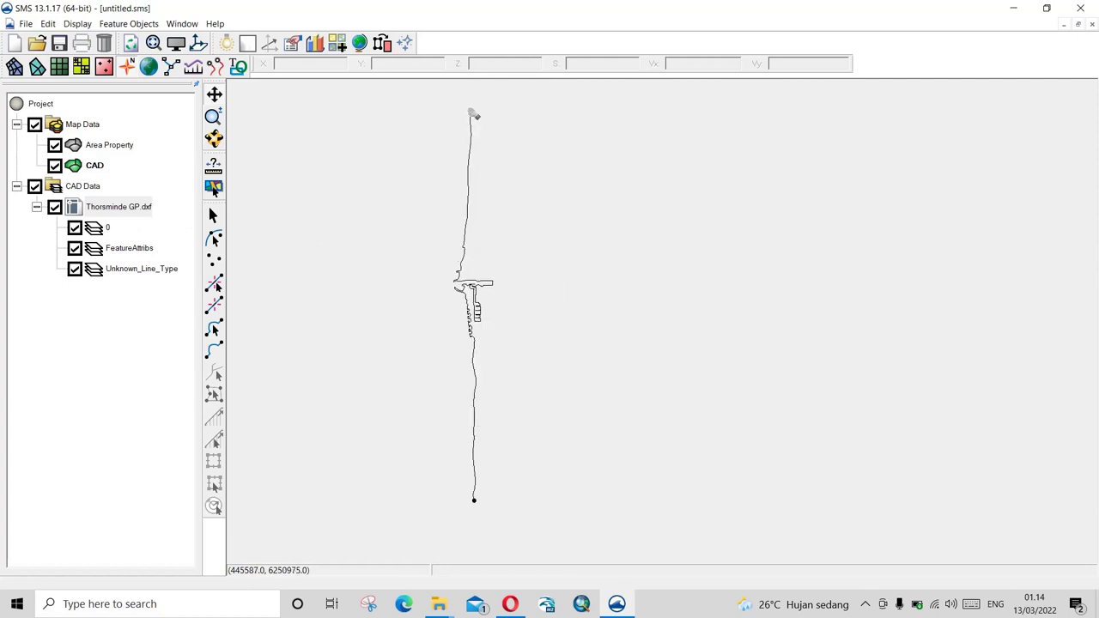
left_click(214, 329)
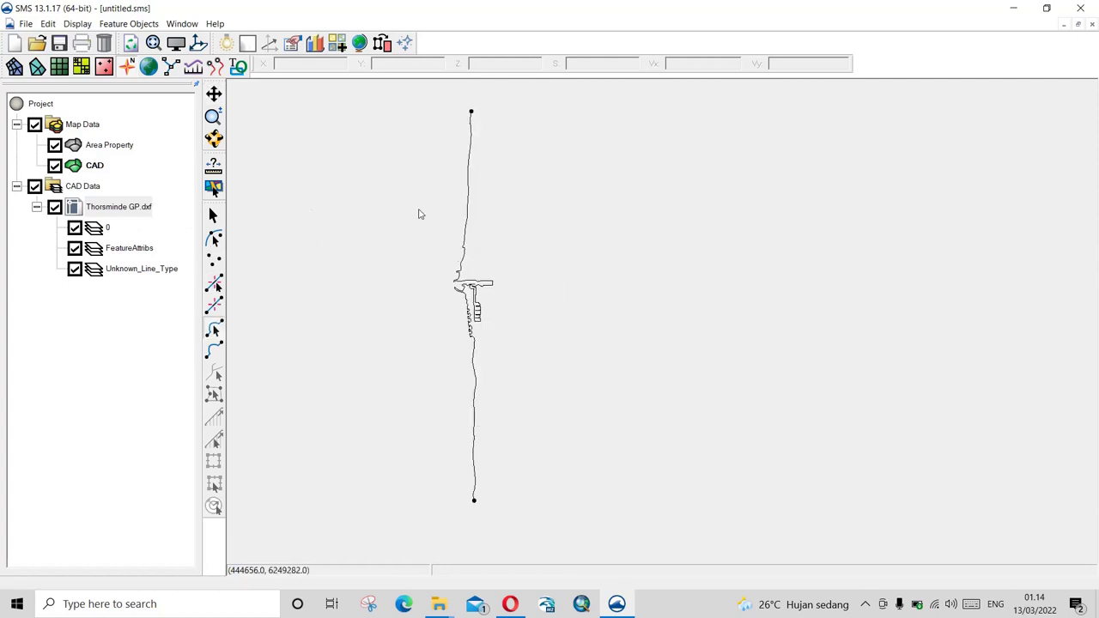
left_click(470, 146)
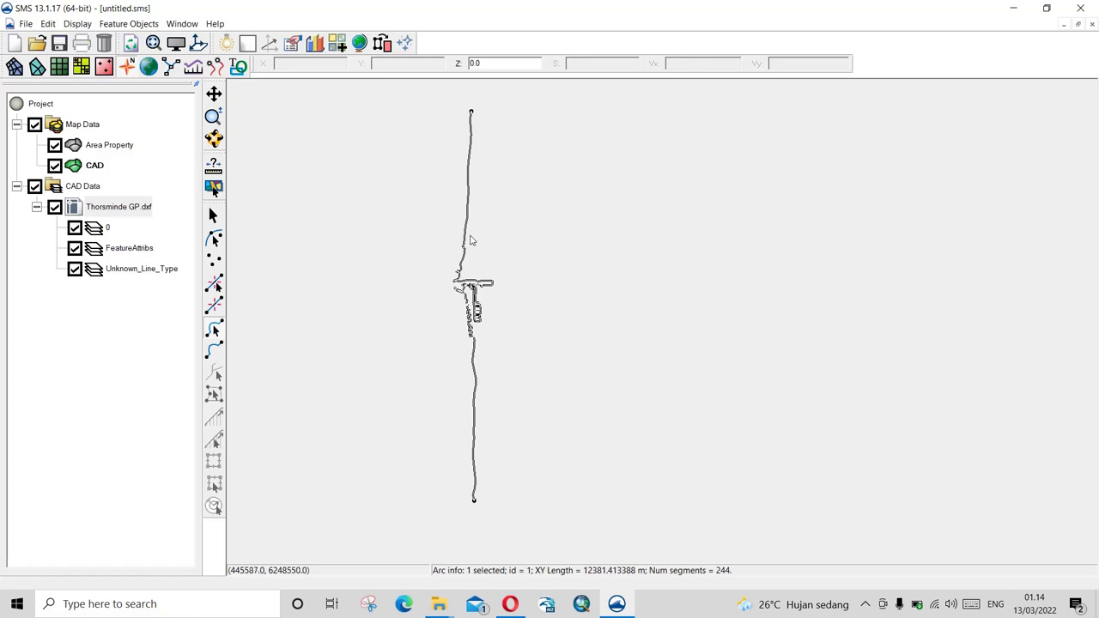
Clear the arc selection and turn on the display of arc vertices for the map data.
scroll(448, 256, "up", 5)
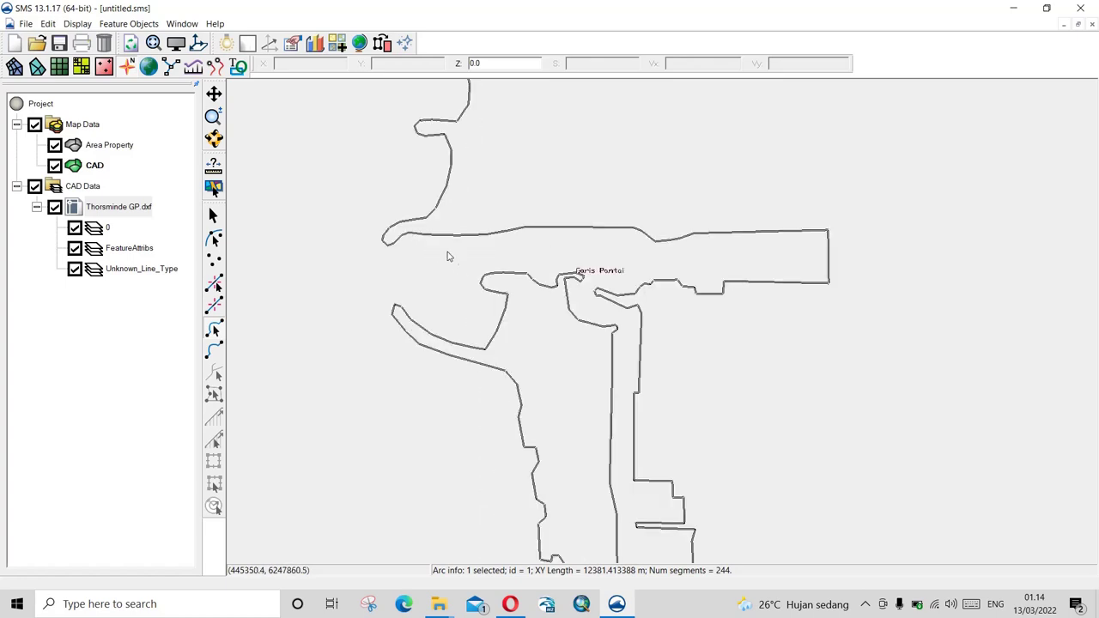
left_click(470, 148)
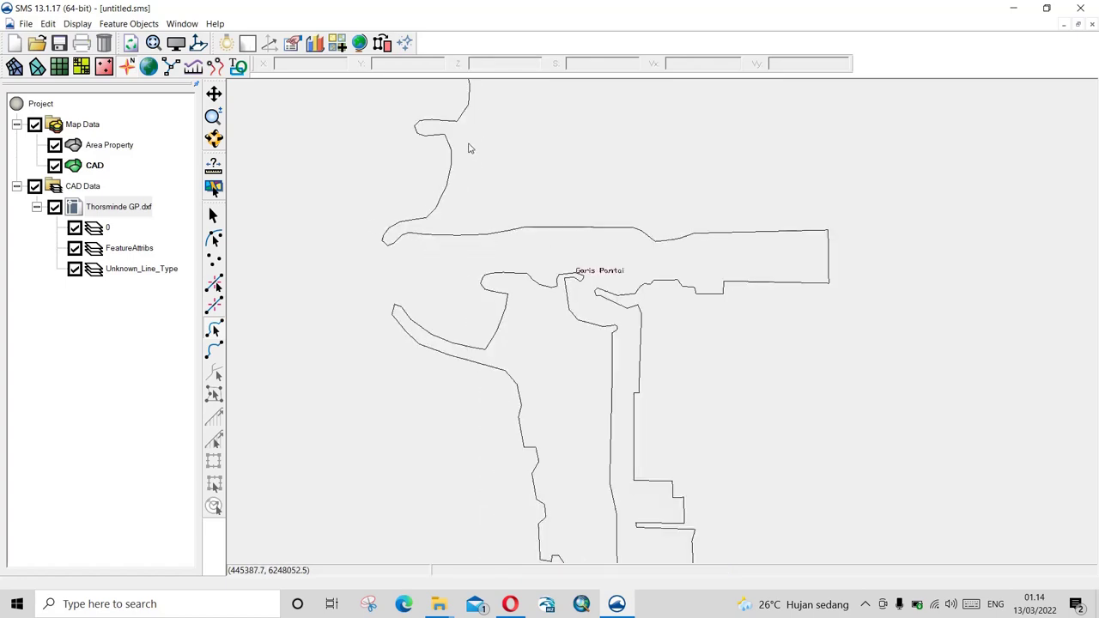
left_click(176, 44)
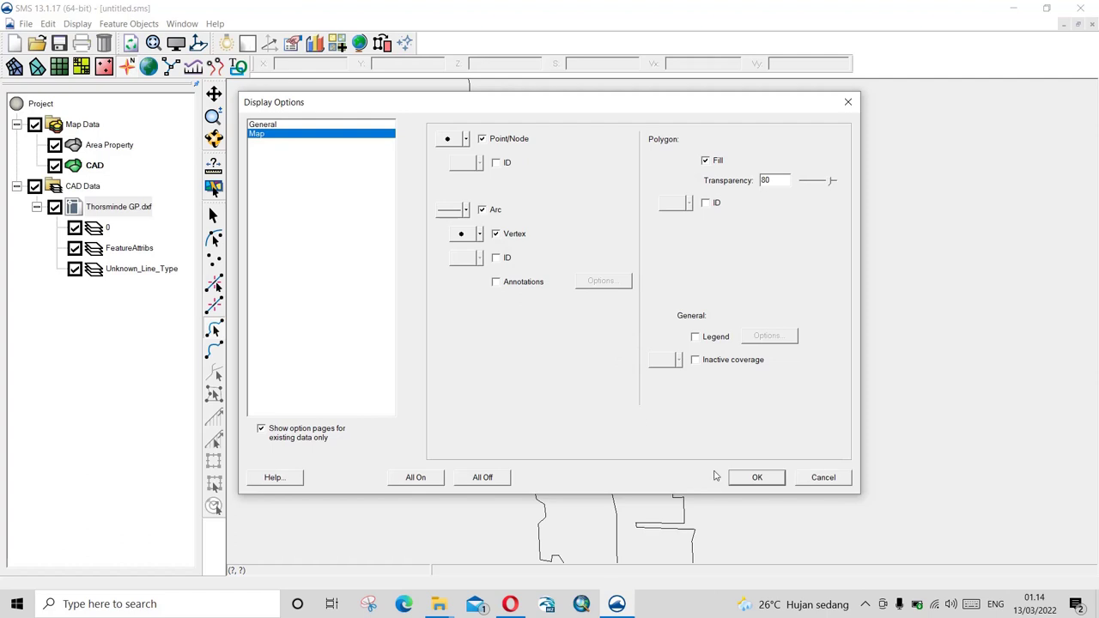
left_click(757, 477)
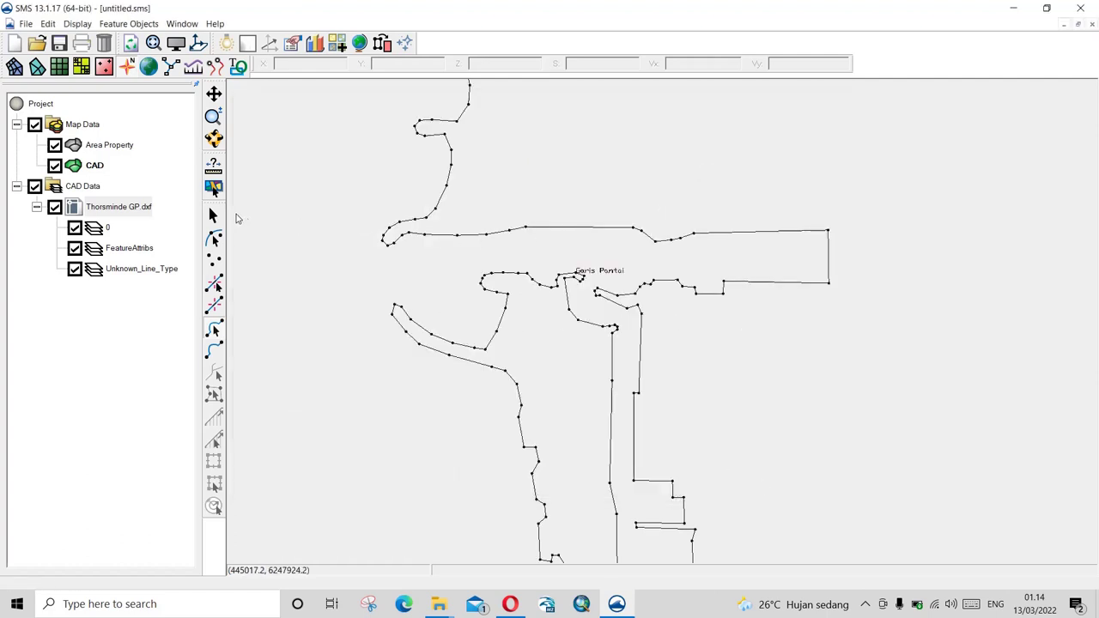
Convert the two facing vertices at the narrowing of the eastern channel to nodes and join them with a new arc.
left_click(213, 285)
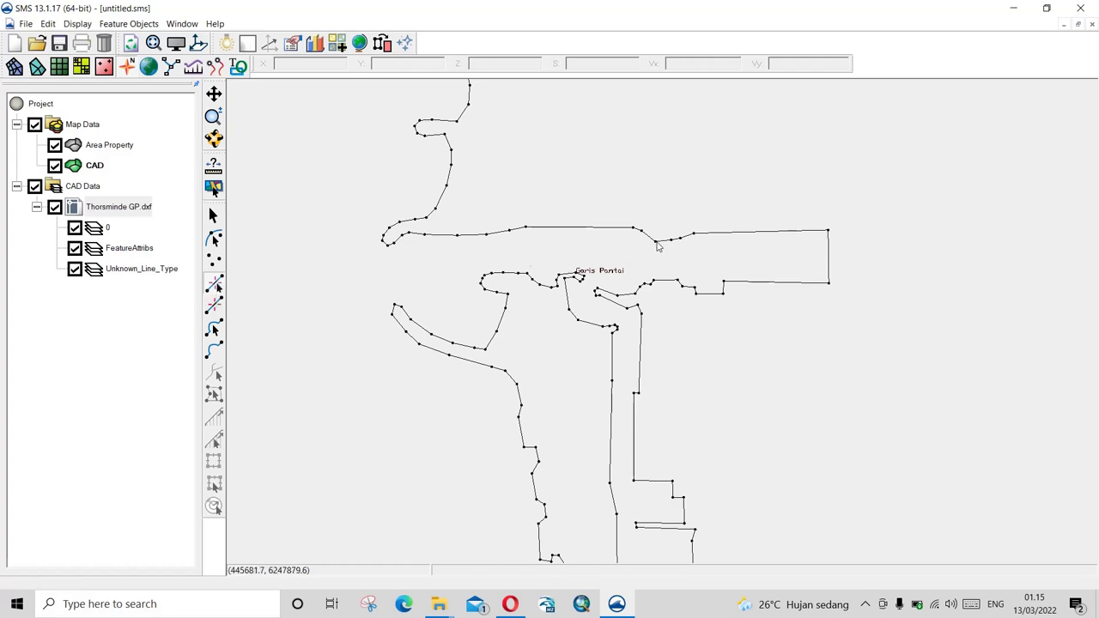
left_click(657, 245)
right_click(656, 244)
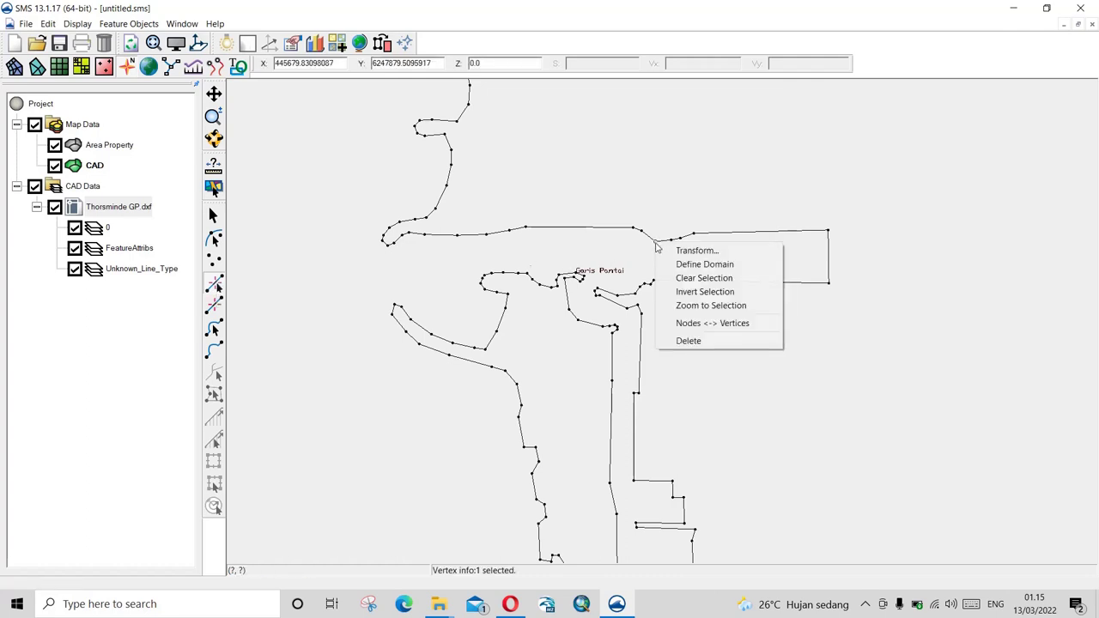
left_click(691, 325)
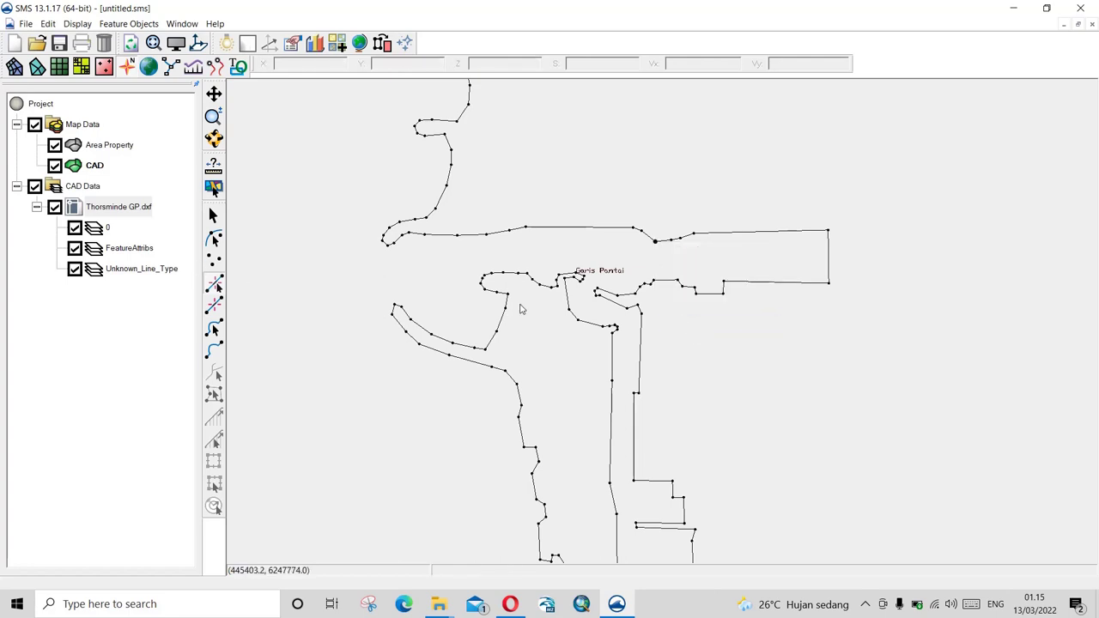
left_click(653, 282)
right_click(654, 282)
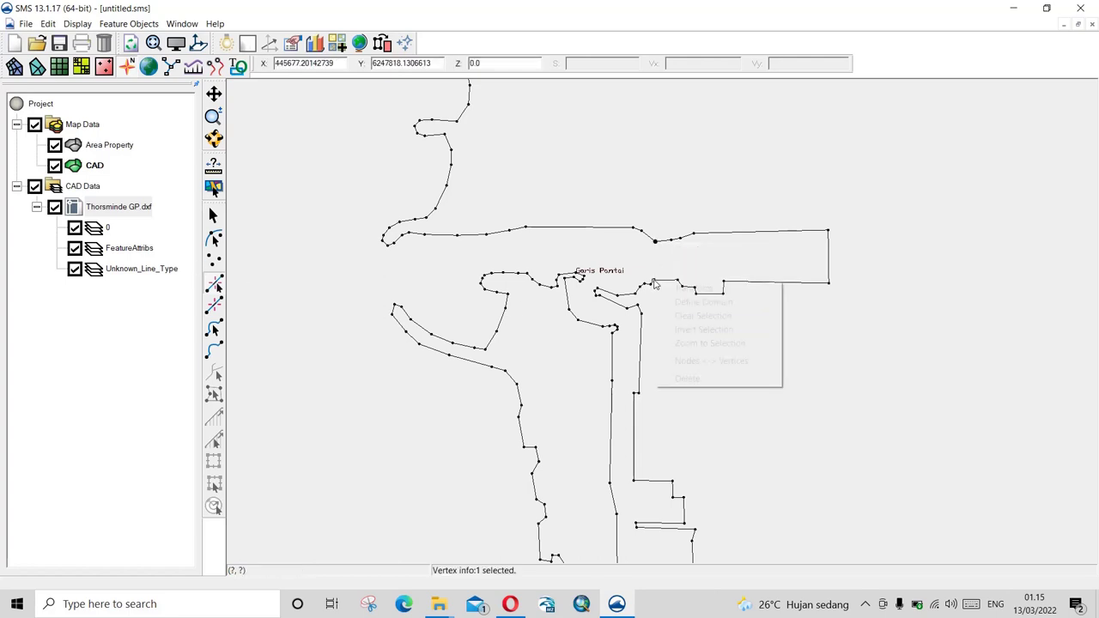
left_click(708, 361)
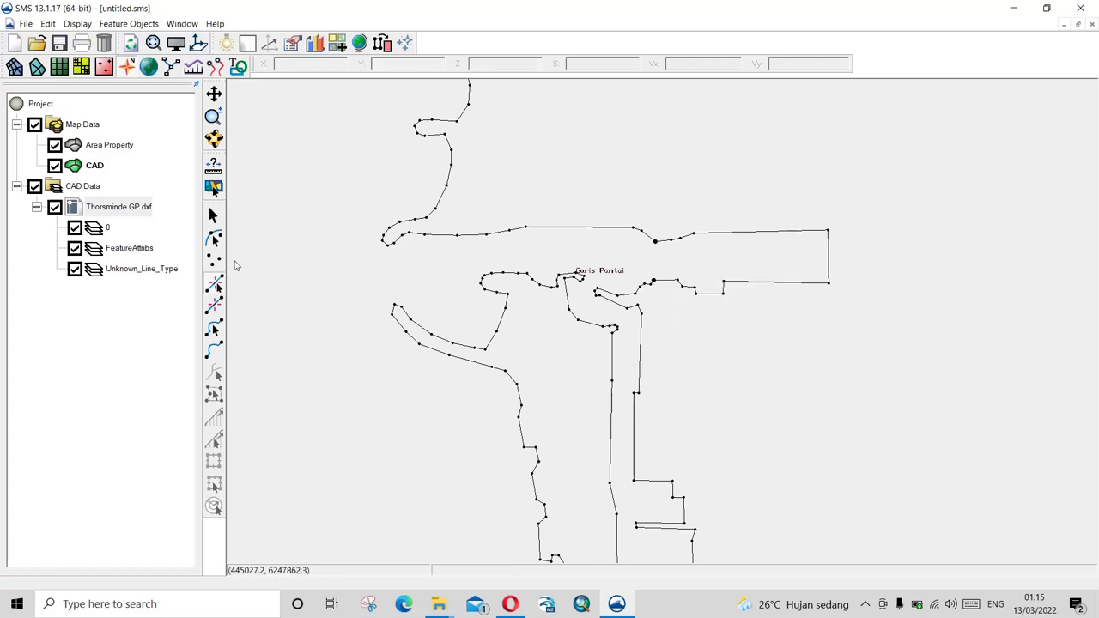
left_click(214, 351)
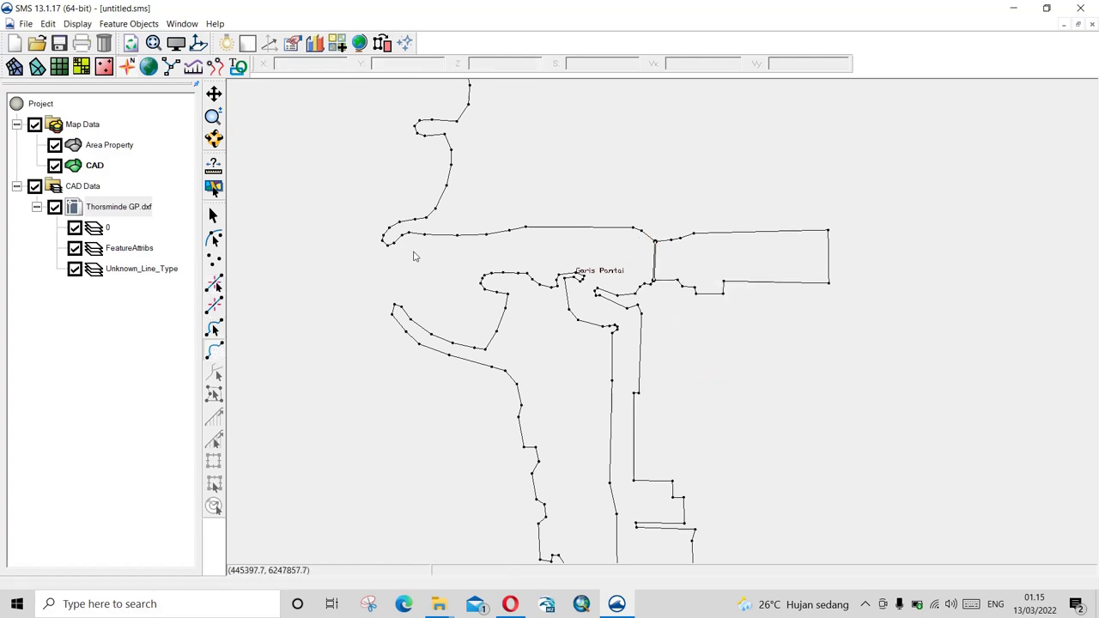
Delete the basin outline arc east of the channel's closing arc and hide the Thorsminde GP.dxf drawing.
left_click(214, 329)
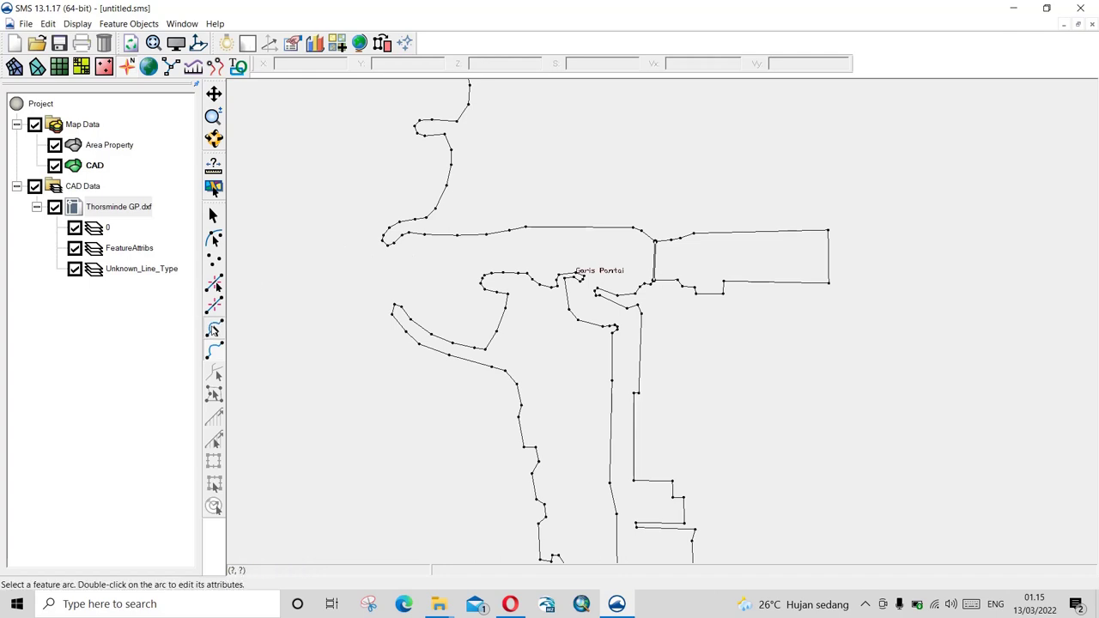
left_click(746, 240)
key("Delete")
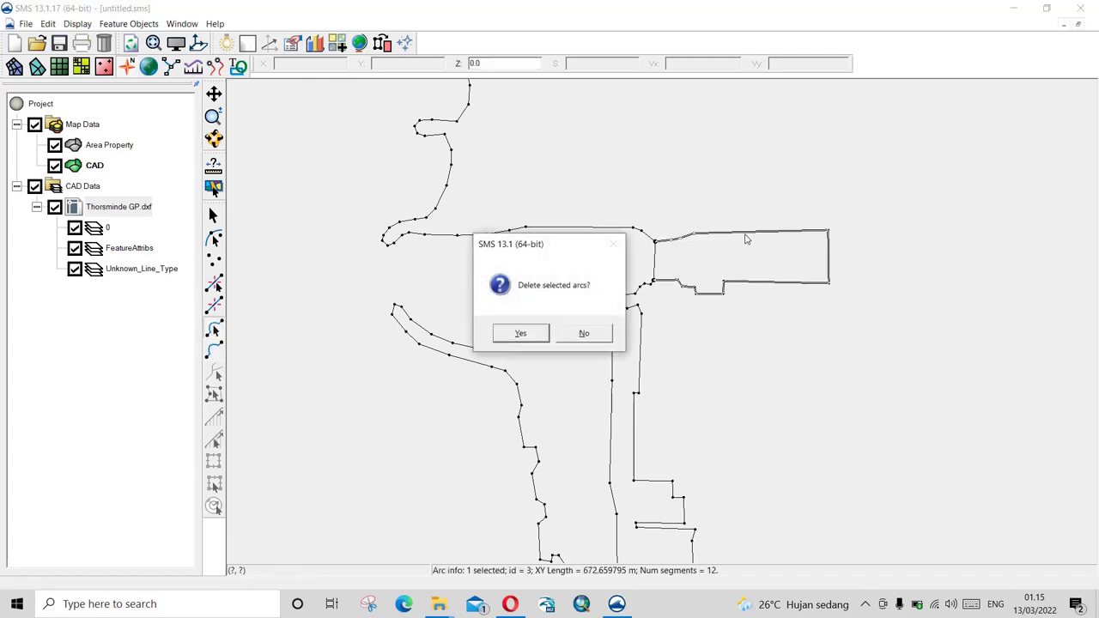
key("Return")
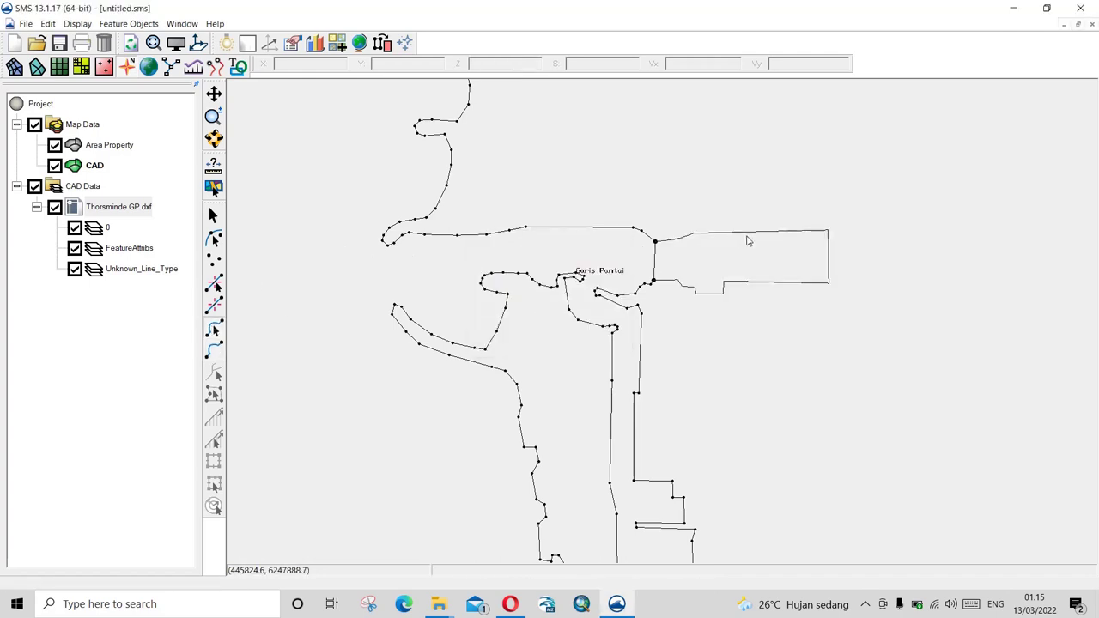
left_click(54, 207)
Redistribute the vertices of the northern coastline arc with a specified average spacing of 10.
scroll(288, 273, "down", 3)
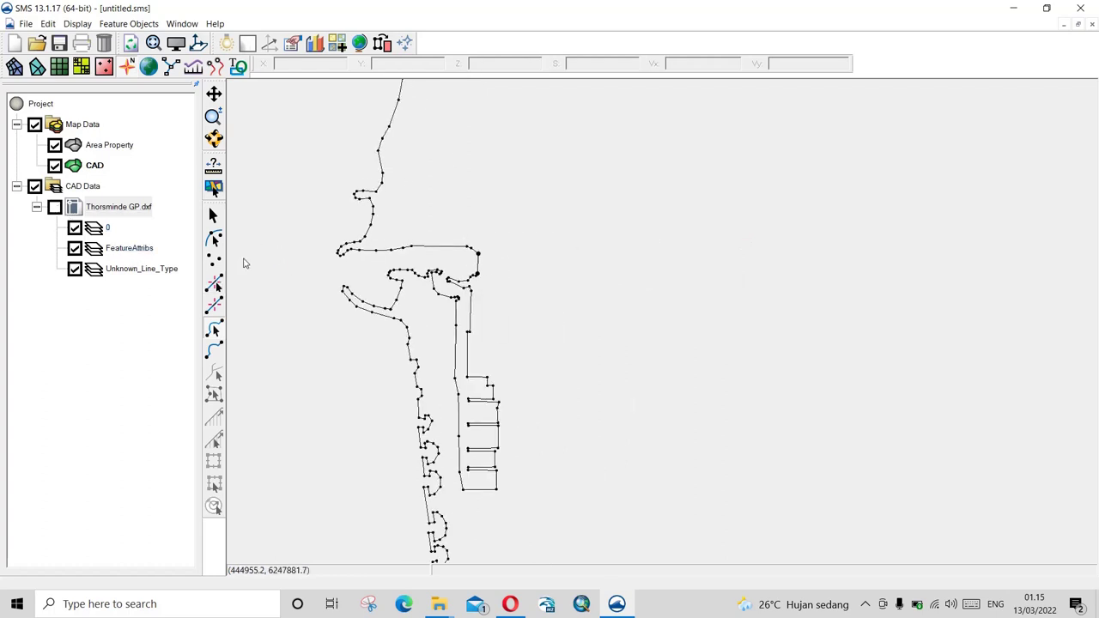
scroll(490, 255, "down", 3)
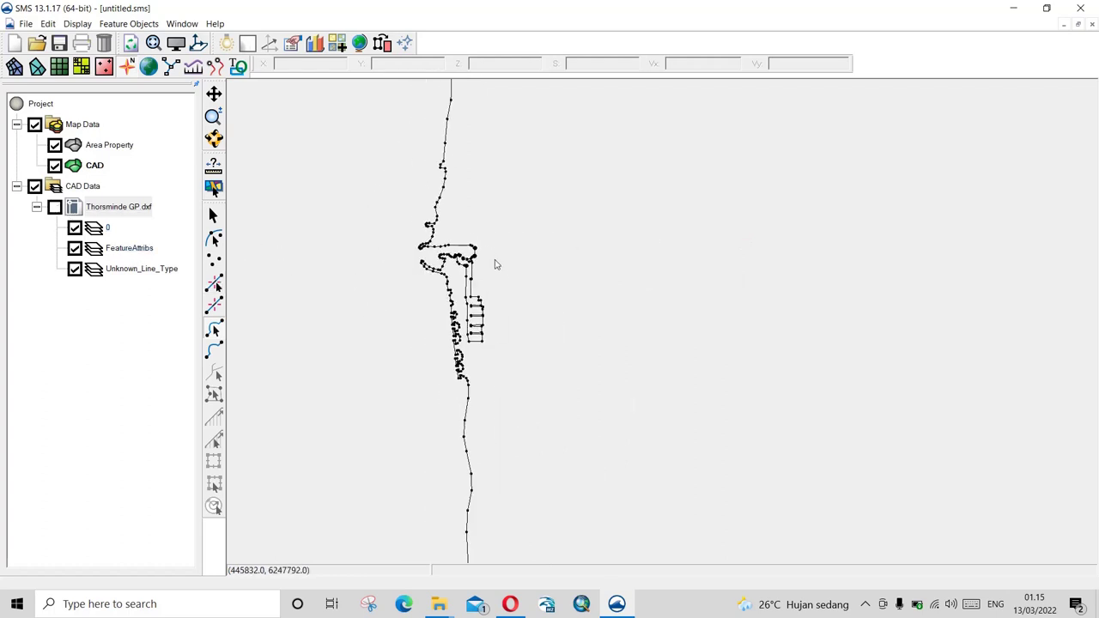
scroll(459, 196, "up", 2)
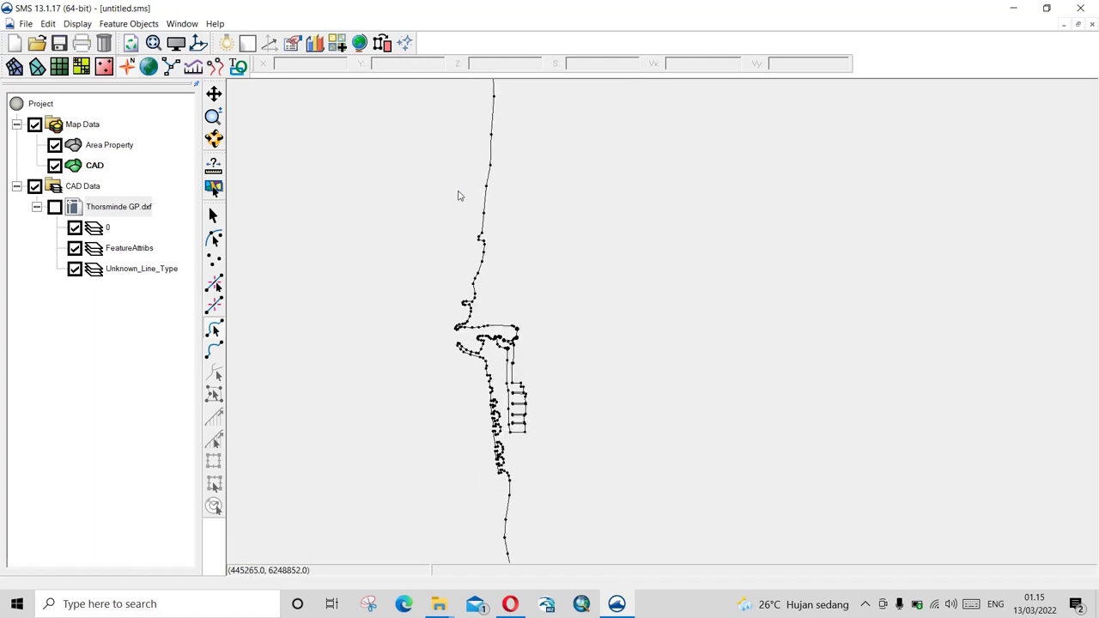
scroll(491, 282, "up", 2)
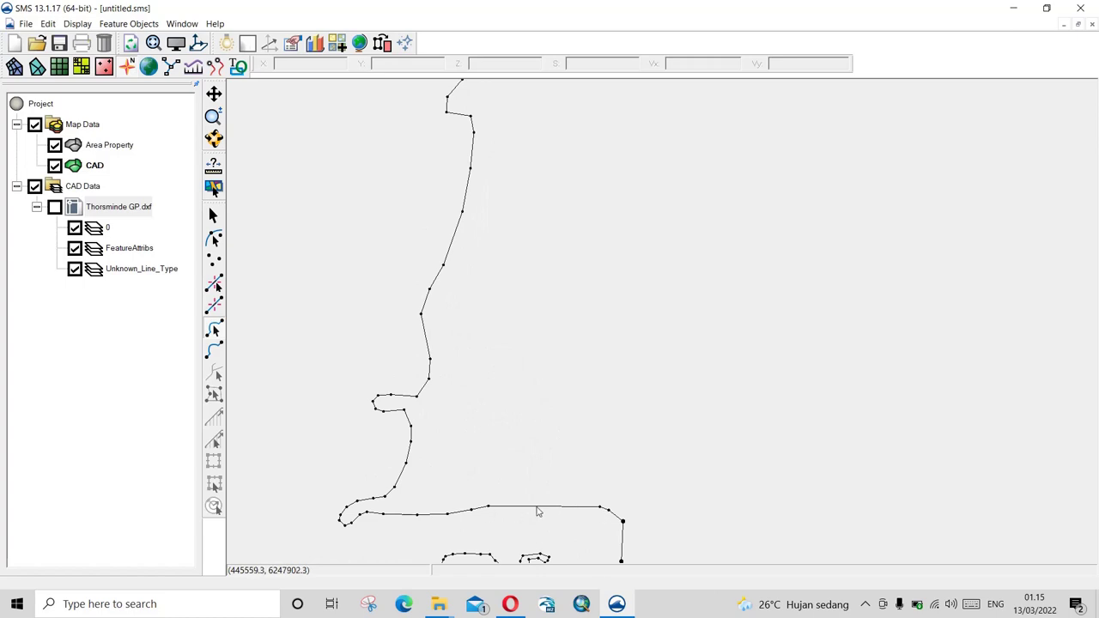
left_click(431, 369)
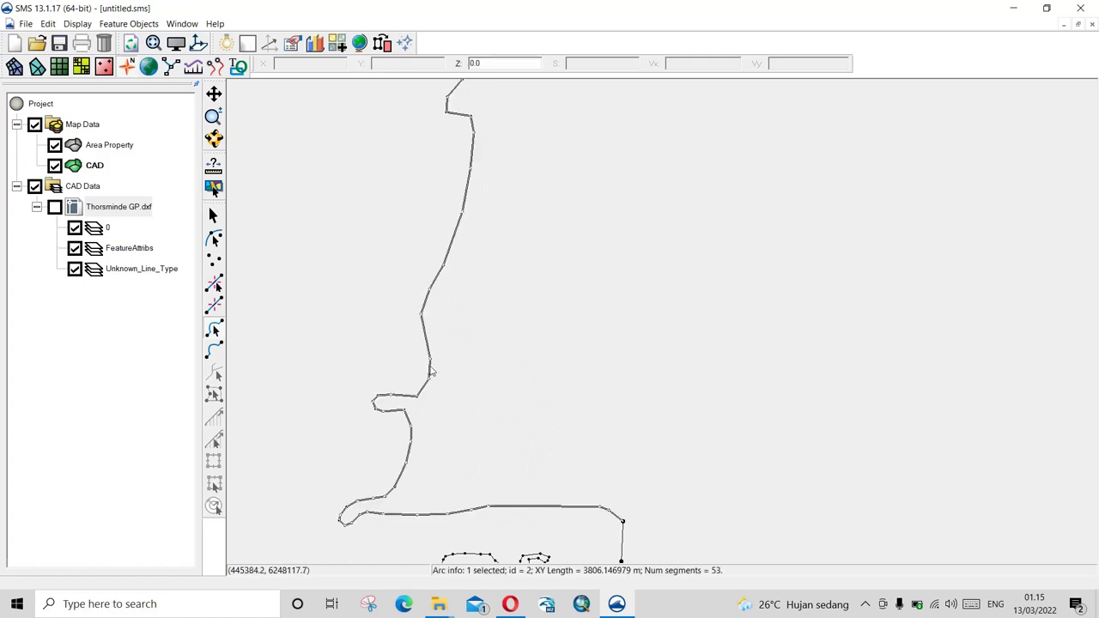
right_click(431, 371)
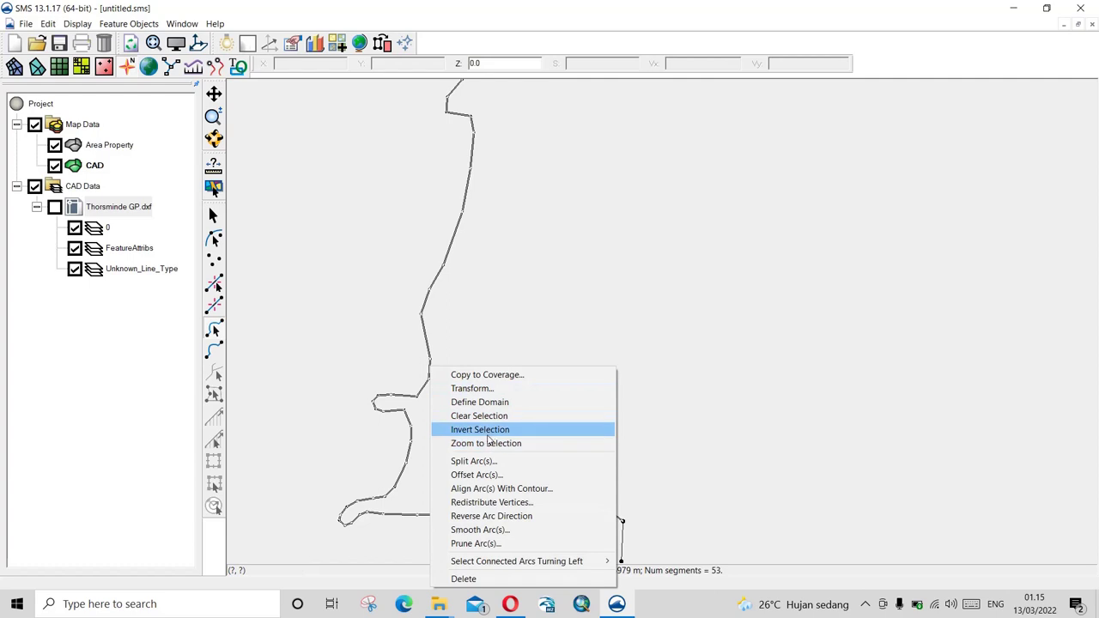
left_click(481, 507)
left_click_drag(485, 311, 468, 308)
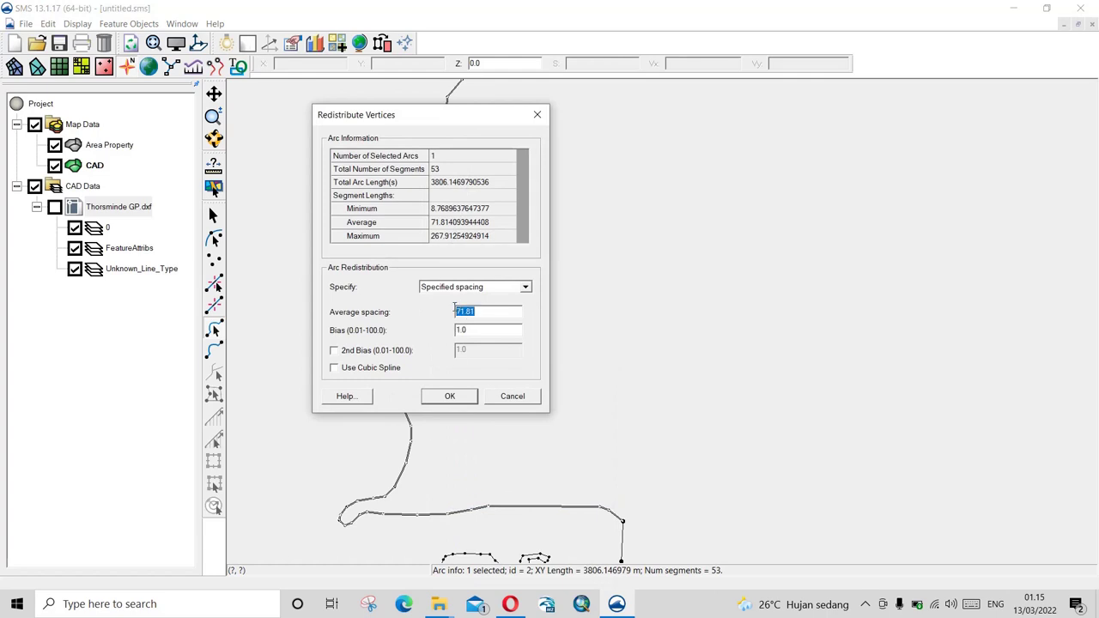
key("BackSpace")
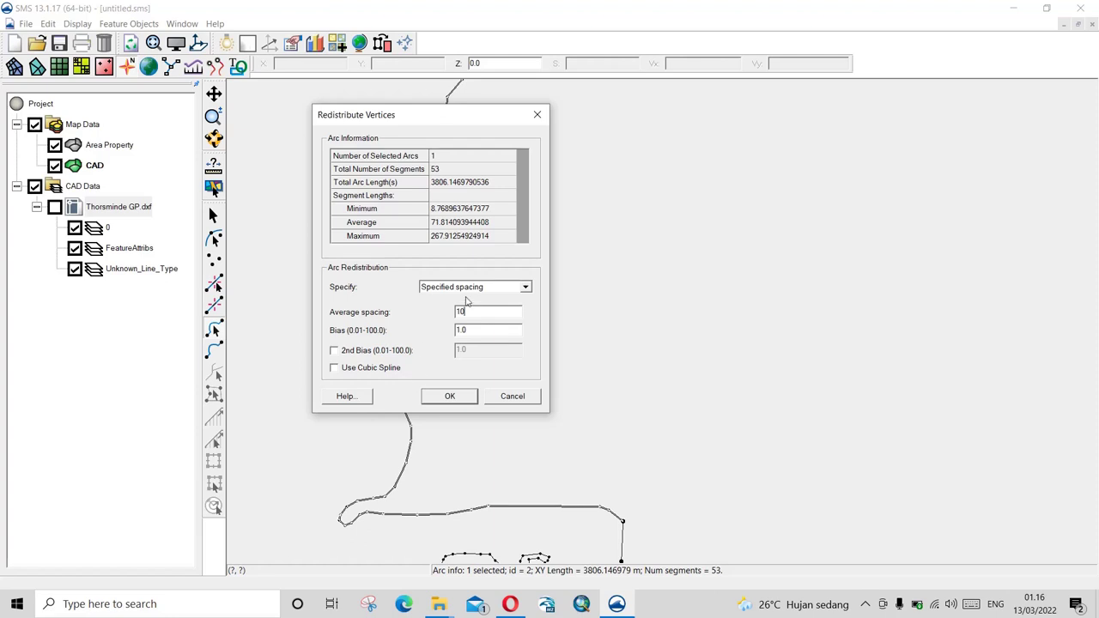
left_click(442, 396)
scroll(516, 395, "up", 6)
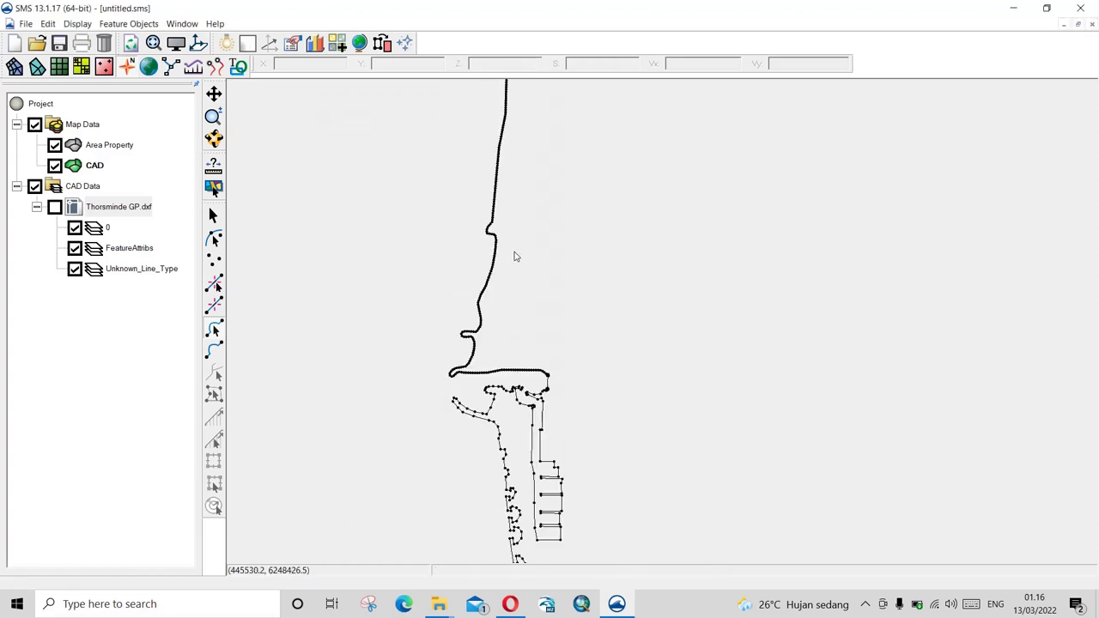
scroll(498, 236, "down", 2)
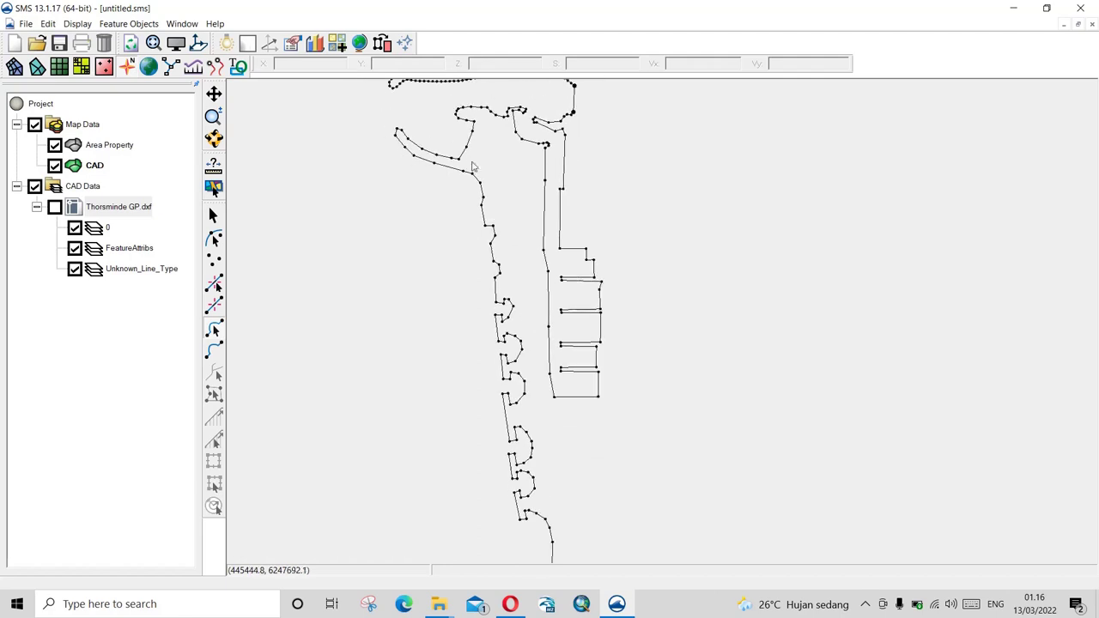
right_click(468, 148)
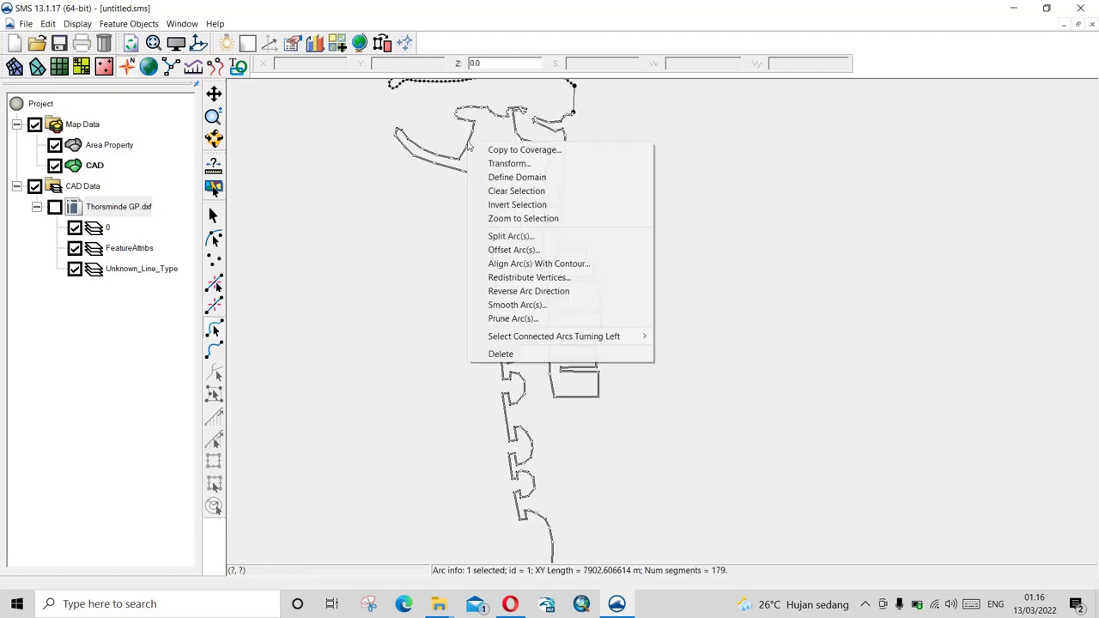
left_click(528, 278)
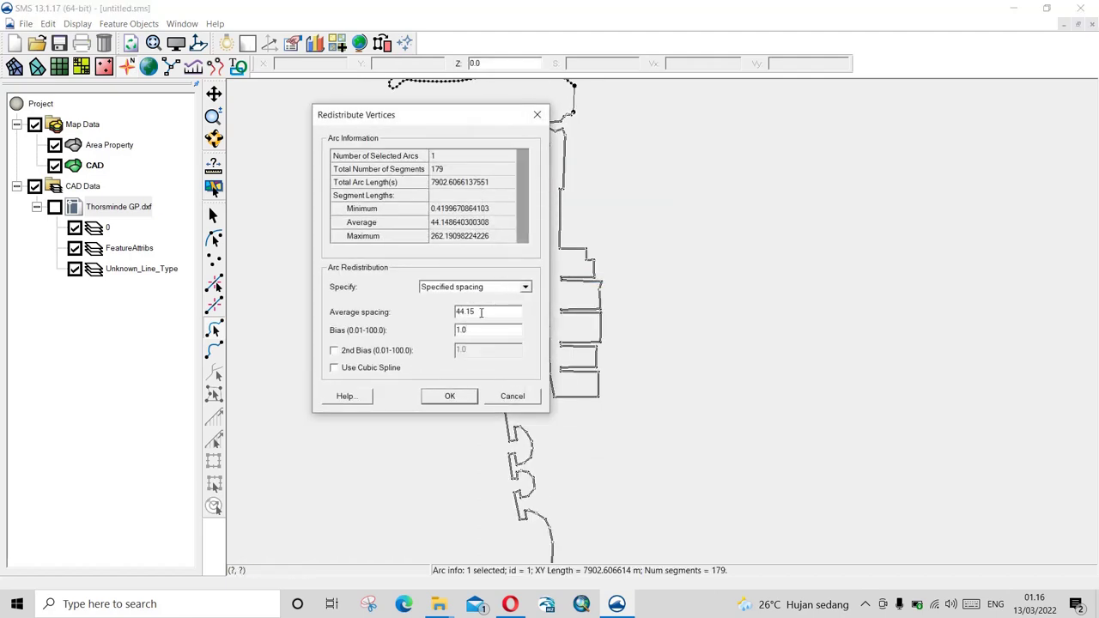
left_click_drag(481, 313, 408, 316)
type("10")
left_click(511, 396)
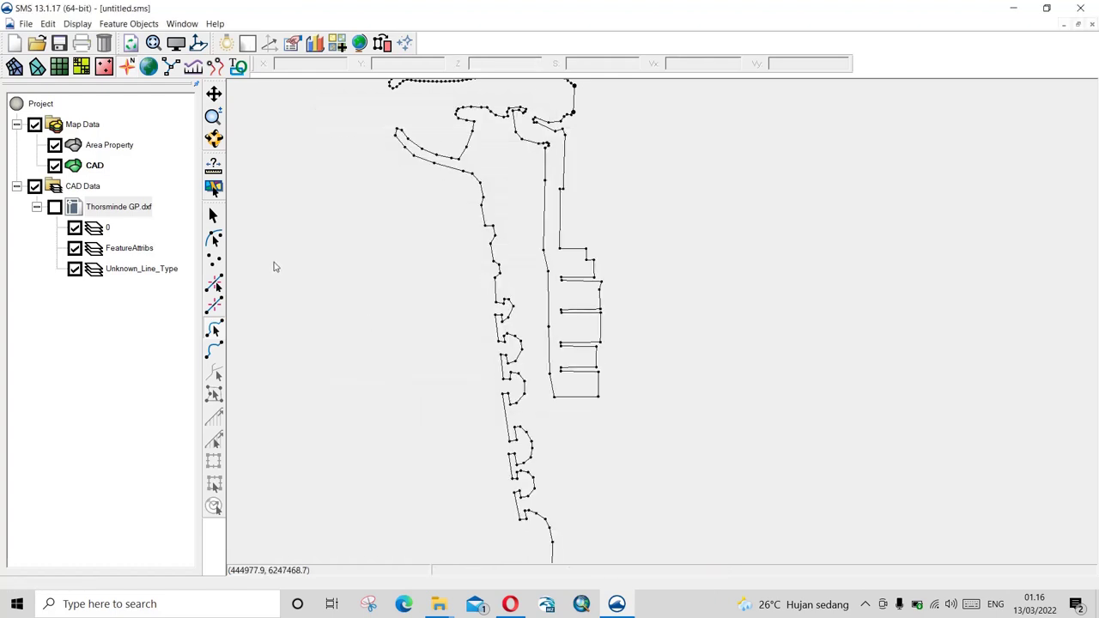
Convert the corner vertices of the comb-shaped harbour basin outline on the eastern side to nodes.
left_click(215, 285)
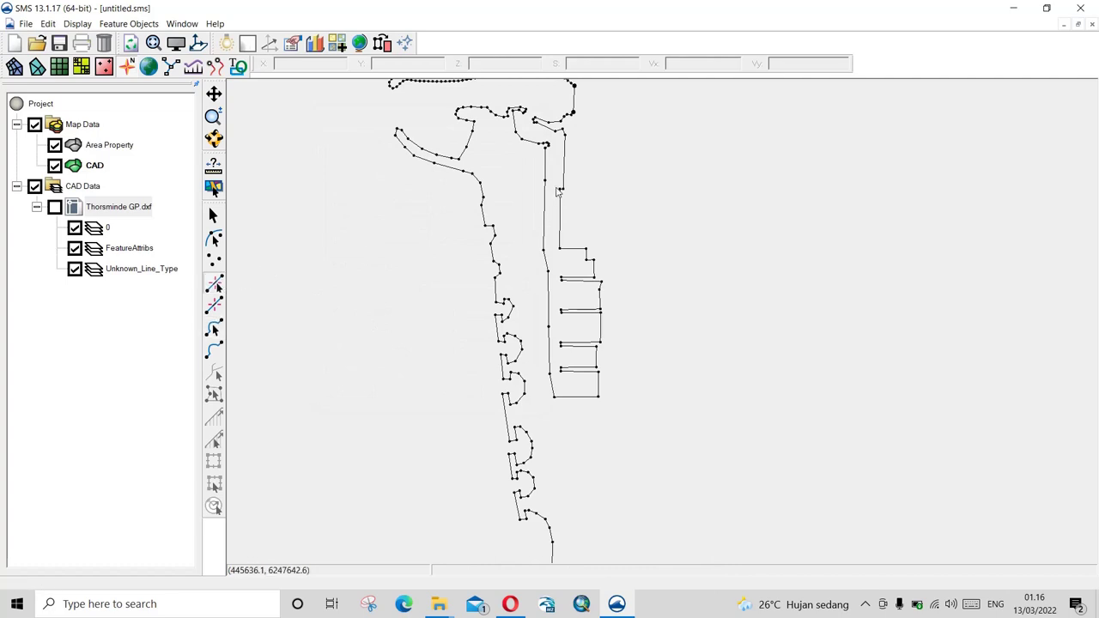
scroll(514, 228, "up", 1)
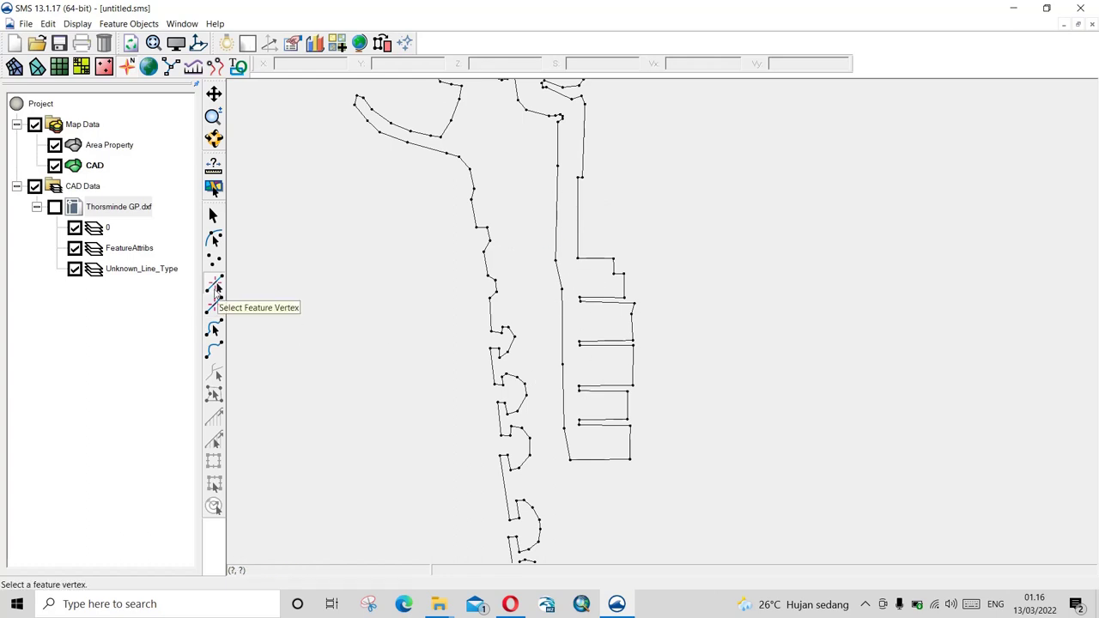
left_click_drag(569, 245, 651, 474)
right_click(651, 474)
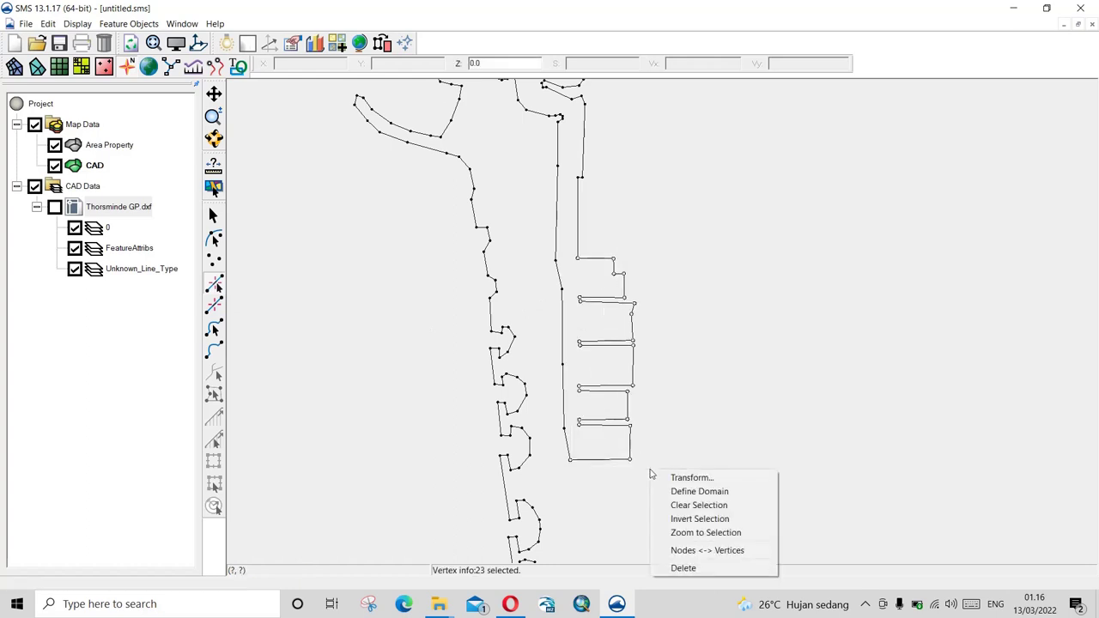
left_click(709, 552)
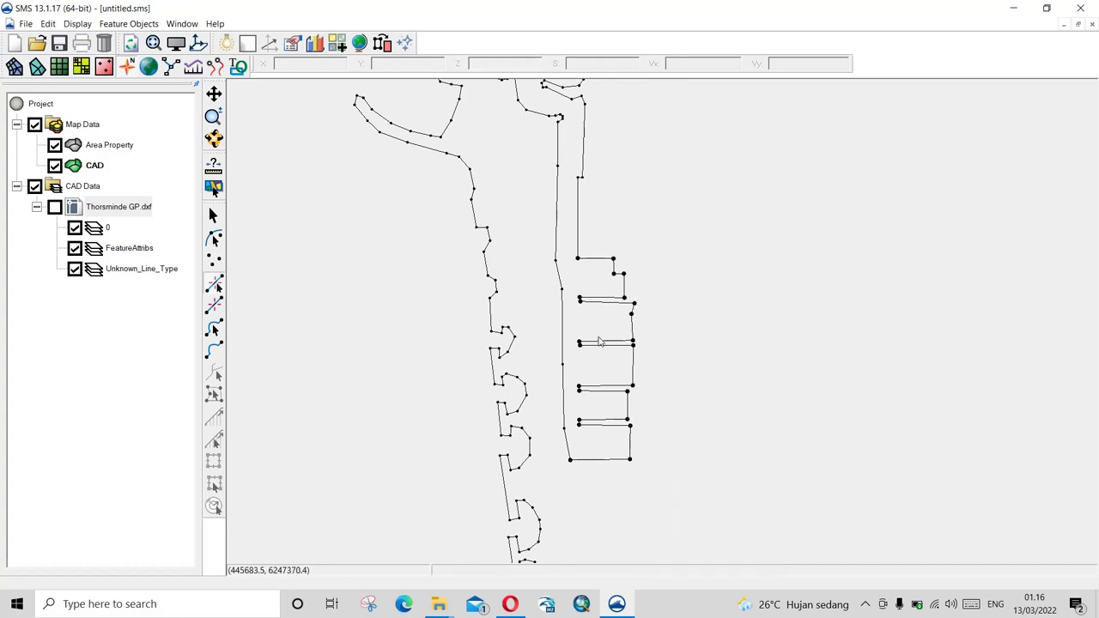
scroll(621, 286, "up", 2)
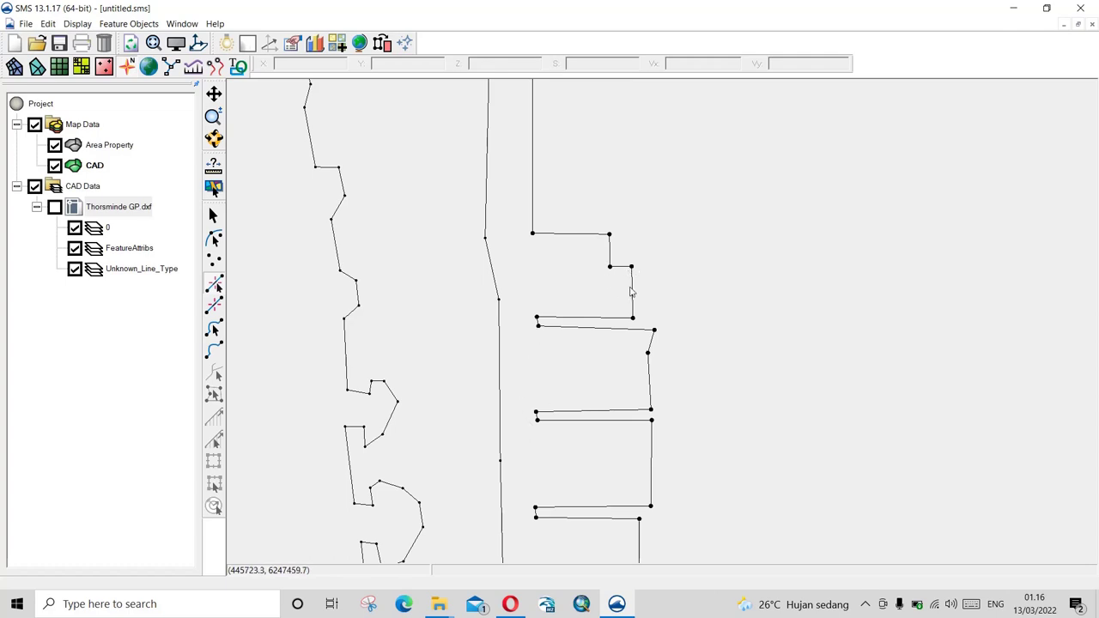
scroll(610, 438, "down", 5)
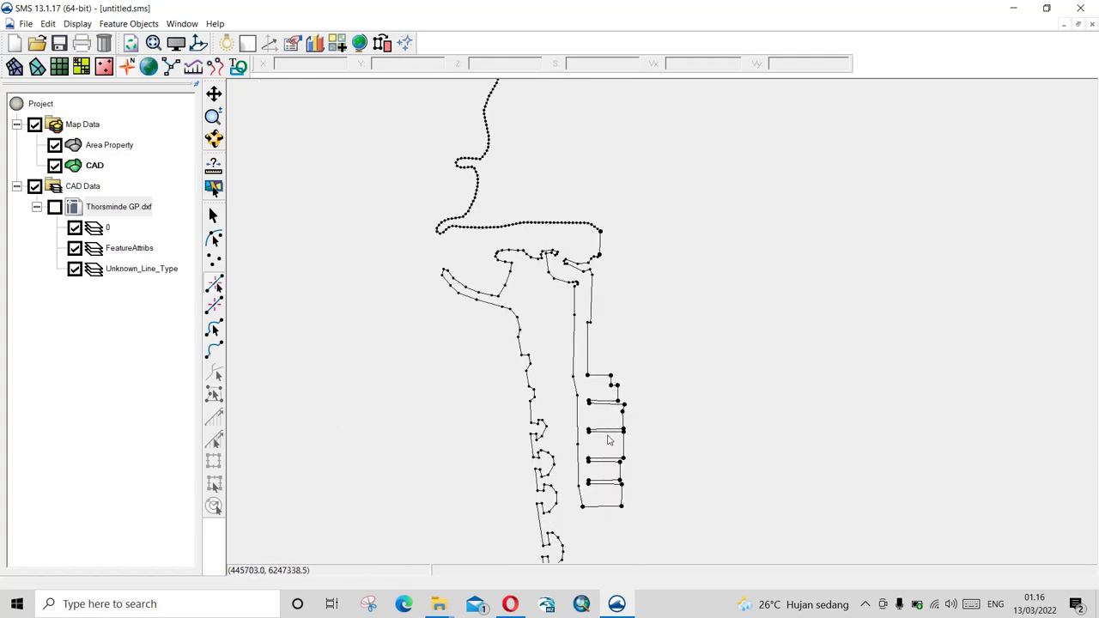
Convert the three vertices at the western tip of the narrow spit south of the closing arc to nodes.
scroll(584, 281, "up", 5)
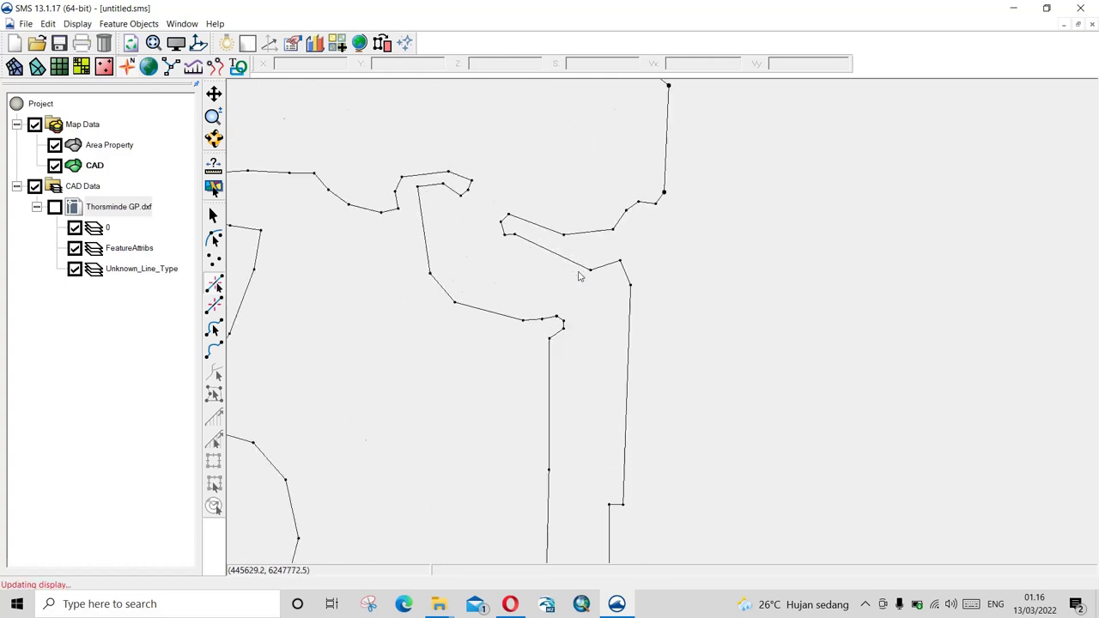
left_click_drag(478, 193, 500, 247)
right_click(501, 247)
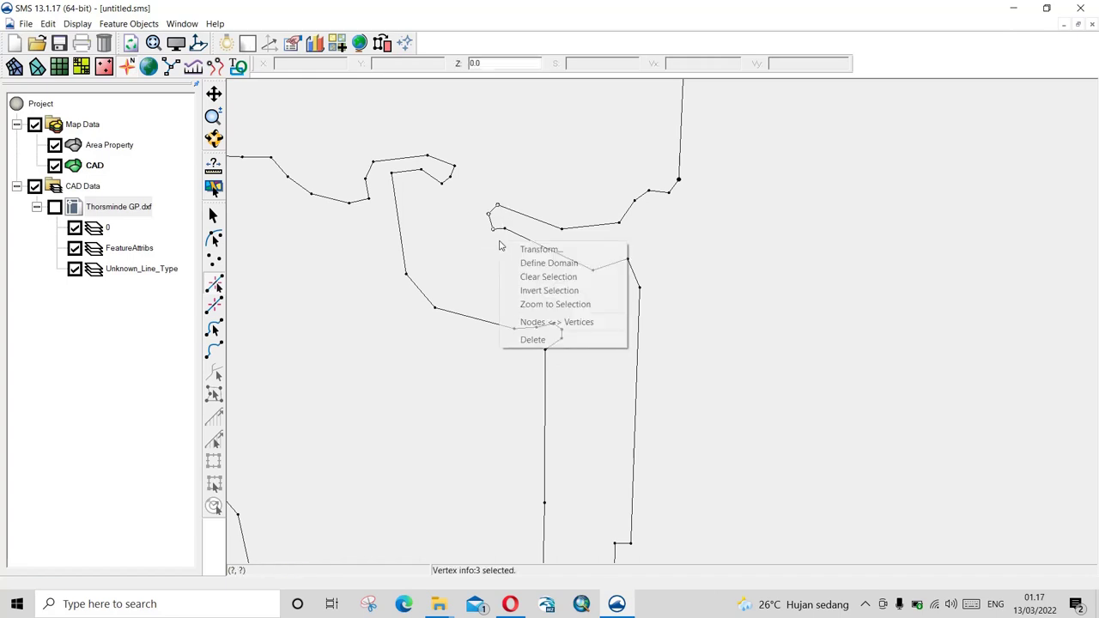
left_click(550, 323)
left_click_drag(481, 193, 500, 245)
right_click(500, 246)
left_click(554, 324)
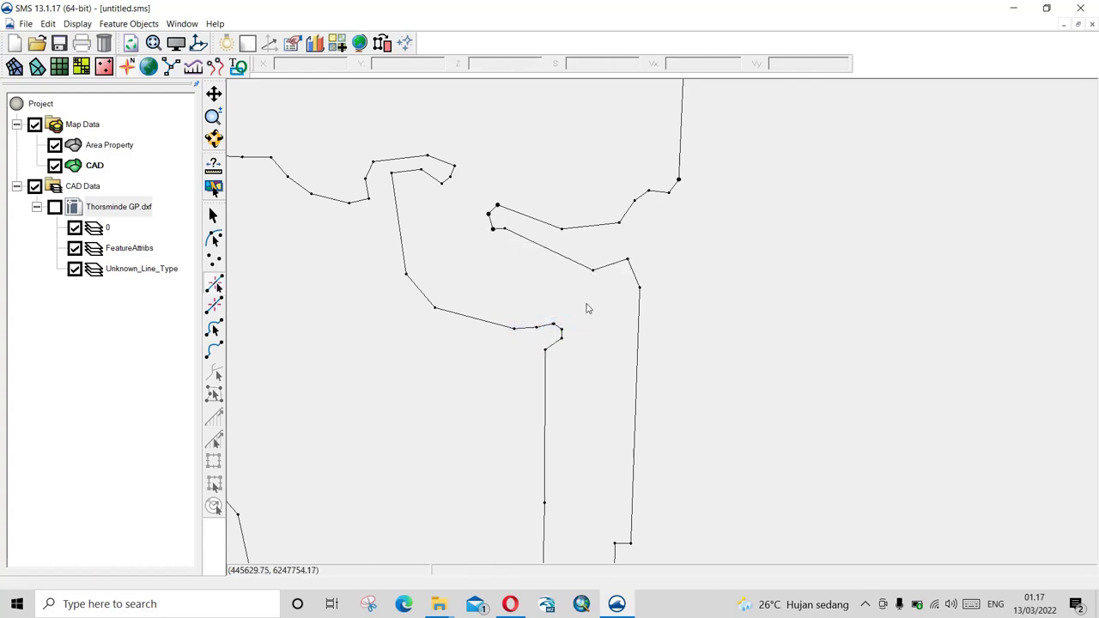
Convert the three vertices at the bend where the spit meets the channel's east bank to nodes.
left_click_drag(584, 244, 651, 312)
right_click(650, 312)
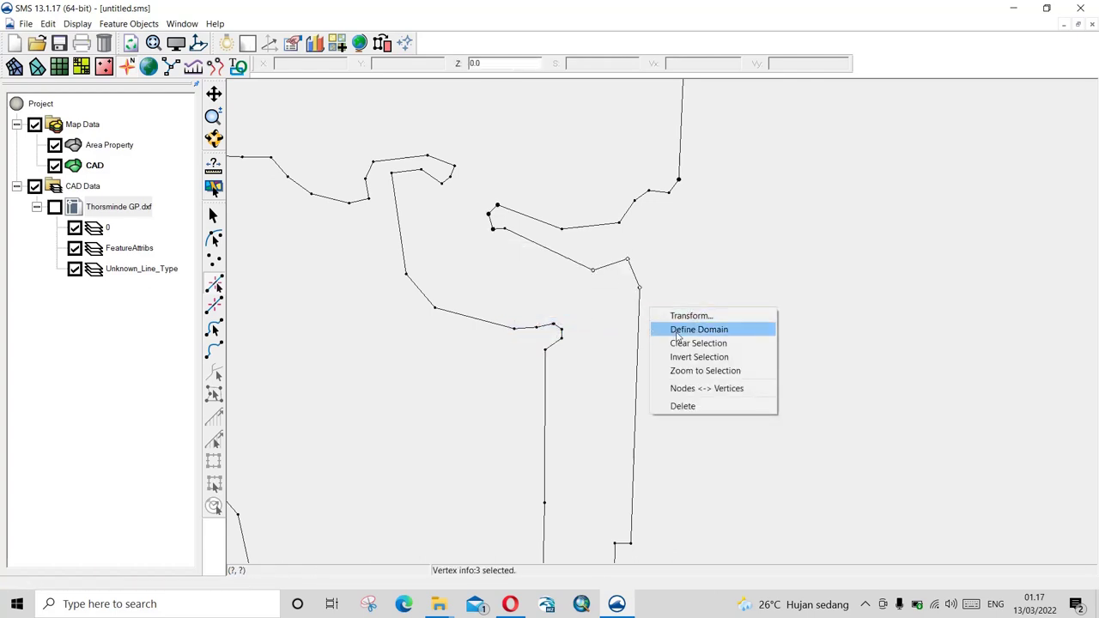
left_click(674, 387)
Convert the top vertex and the lower inner vertex of the small hook on the channel's west bank to nodes.
left_click(555, 327)
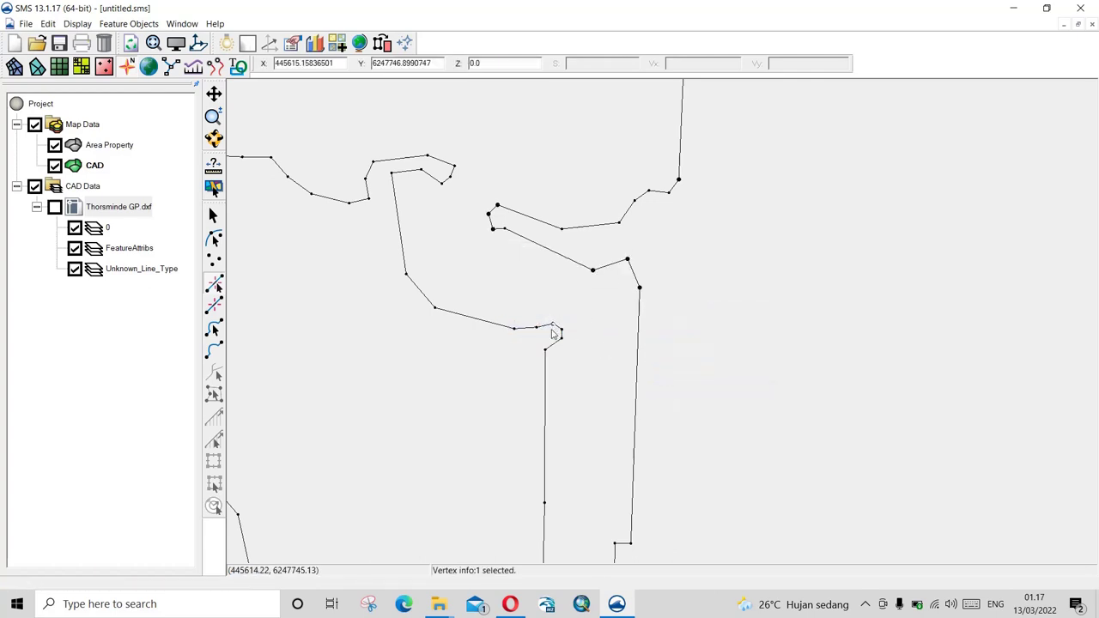
right_click(561, 342)
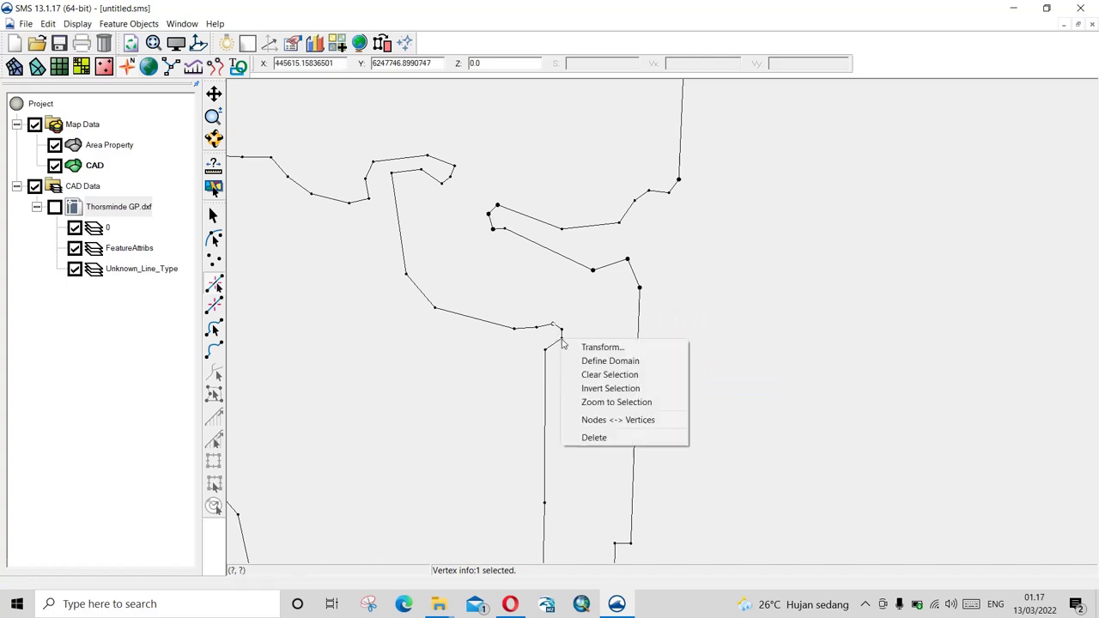
left_click(597, 420)
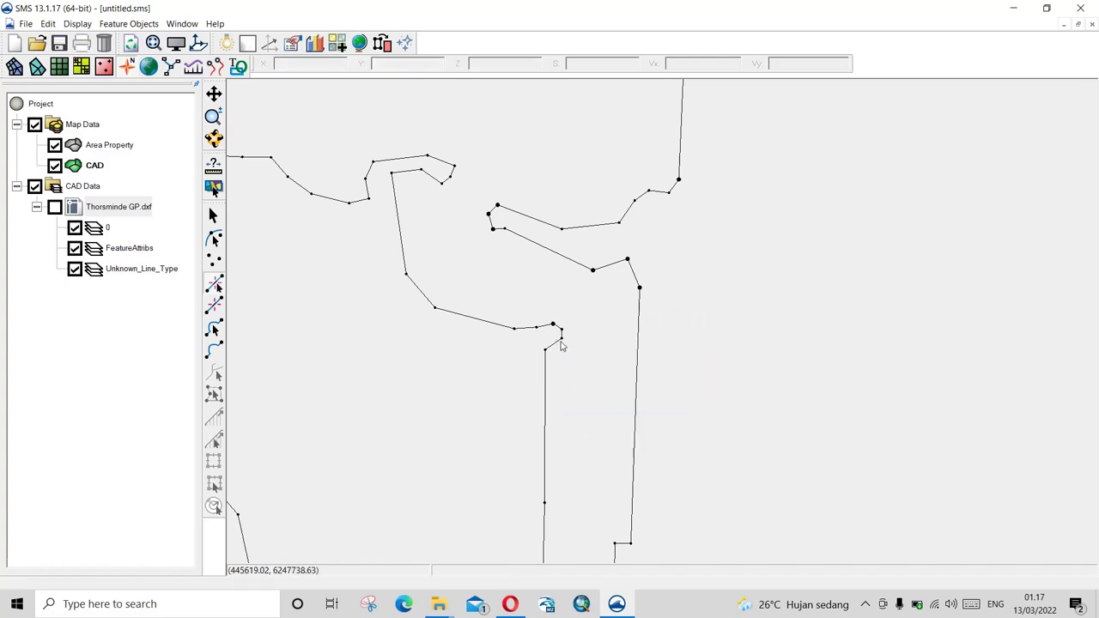
left_click(546, 351)
right_click(548, 353)
left_click(578, 431)
Convert the inner corner, lower tip and outer tip vertices of the hooked pier west of the spit to nodes.
left_click_drag(386, 170, 445, 201)
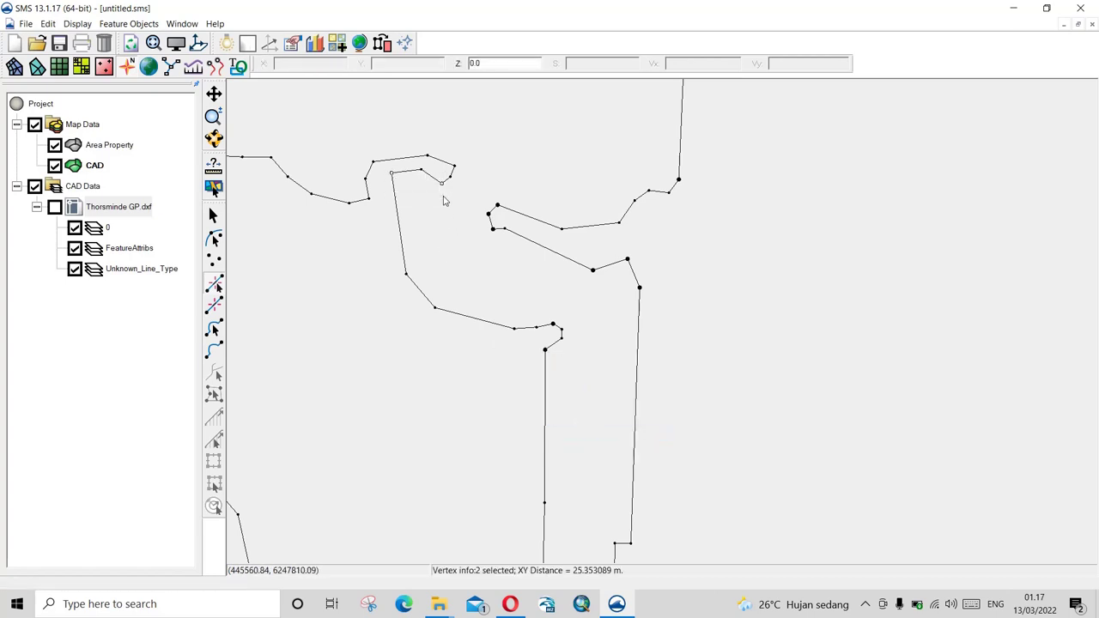
right_click(444, 201)
left_click(479, 282)
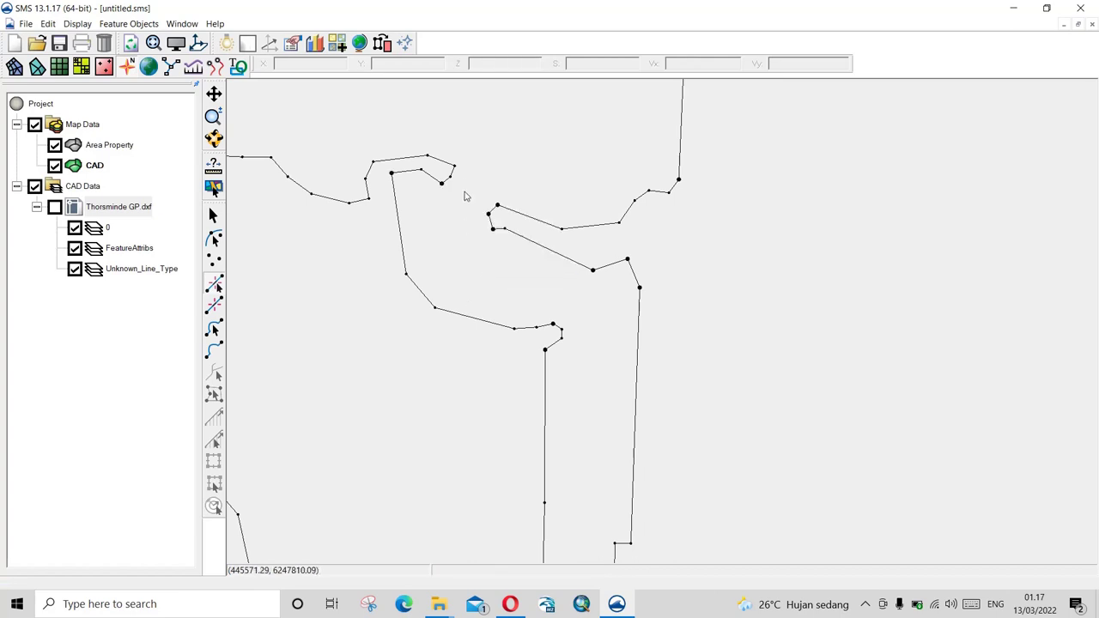
left_click(455, 166)
right_click(458, 174)
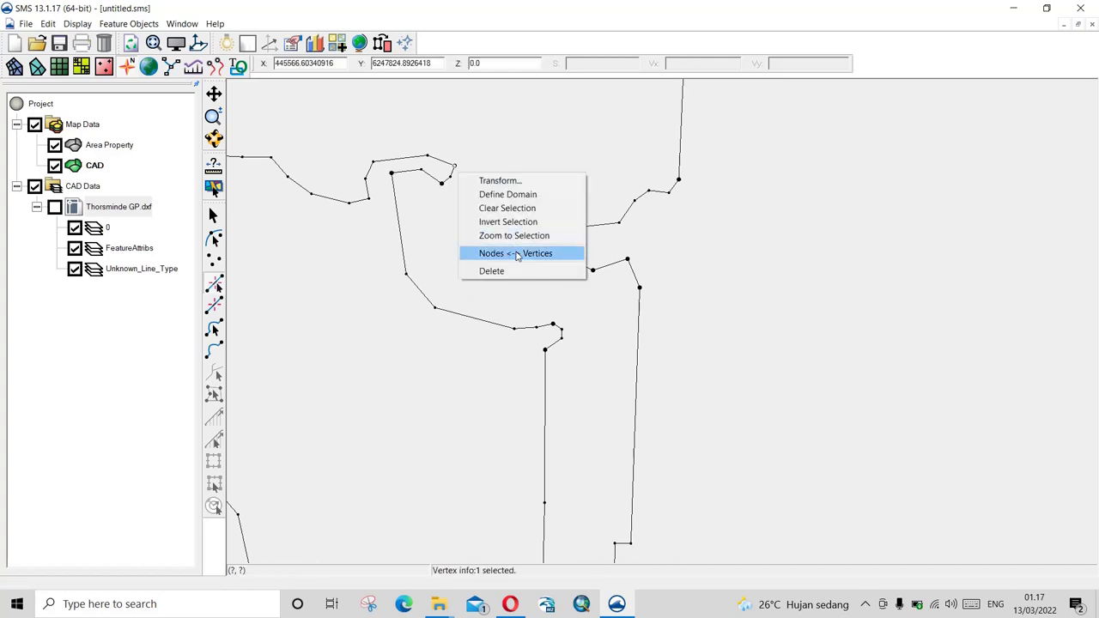
left_click(518, 255)
Convert the inner base vertex of the curved western breakwater and the corner vertex north of it to nodes.
scroll(477, 258, "down", 3)
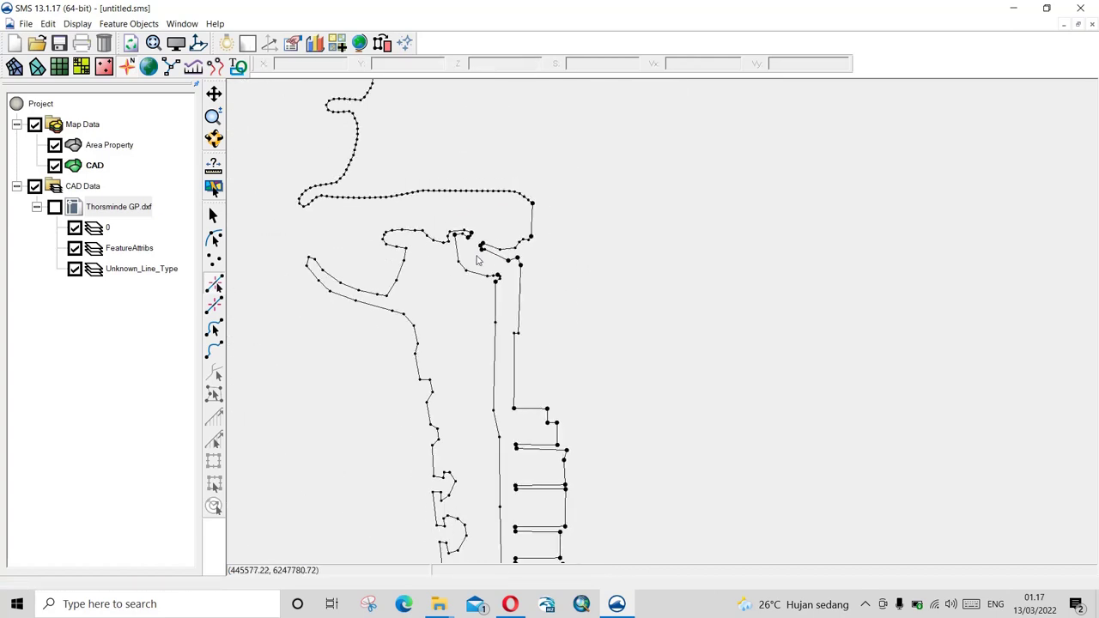
left_click_drag(292, 249, 319, 274)
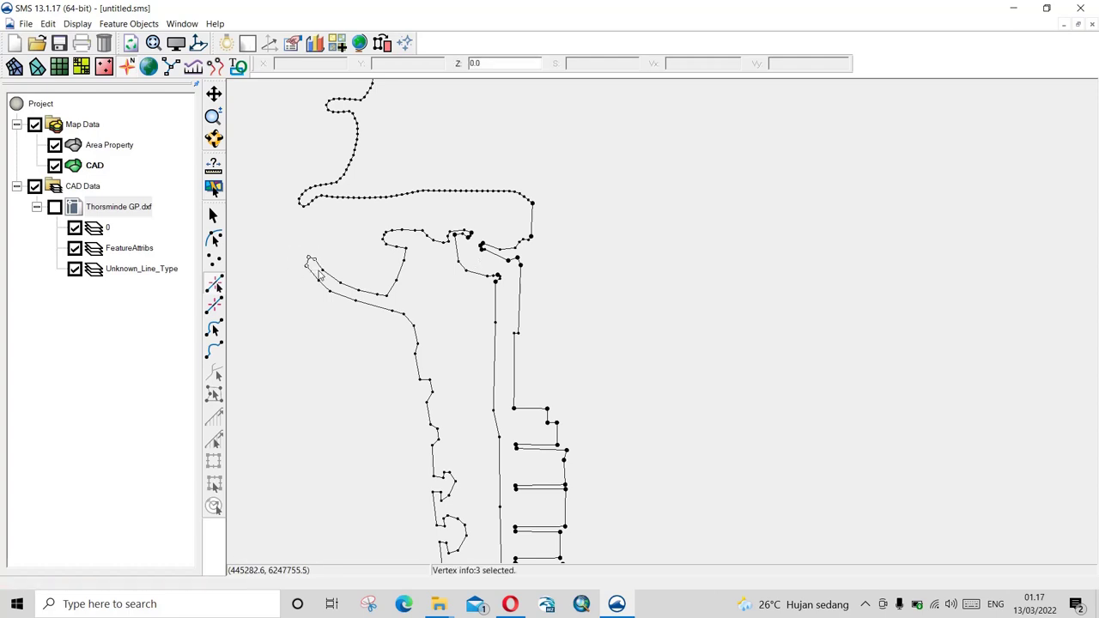
left_click(333, 250)
left_click_drag(383, 290, 389, 301)
right_click(390, 300)
left_click(434, 378)
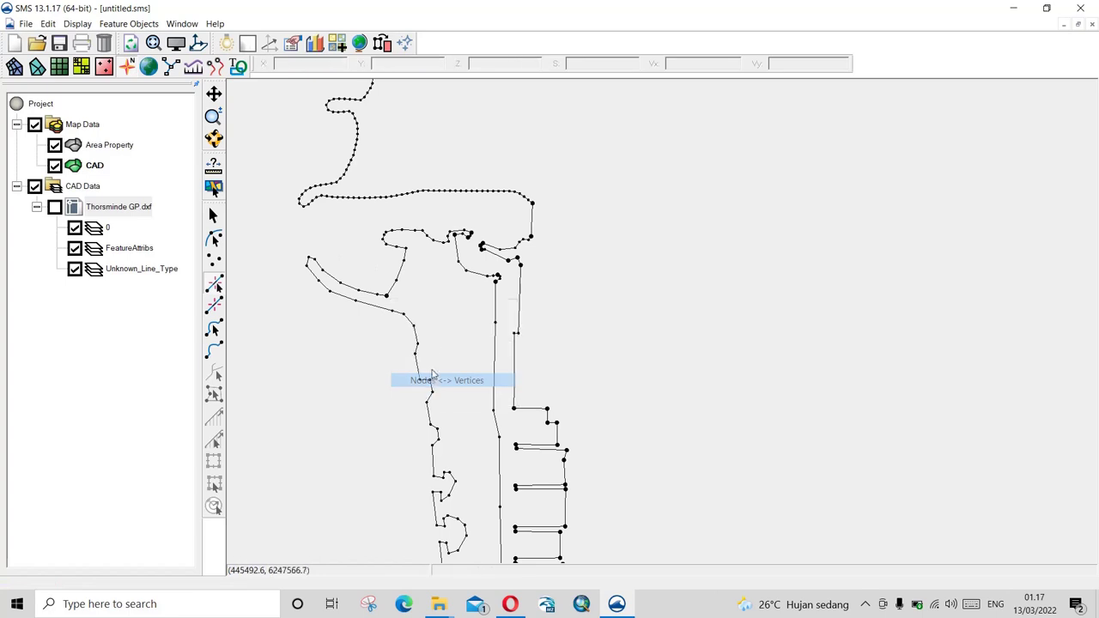
left_click(406, 249)
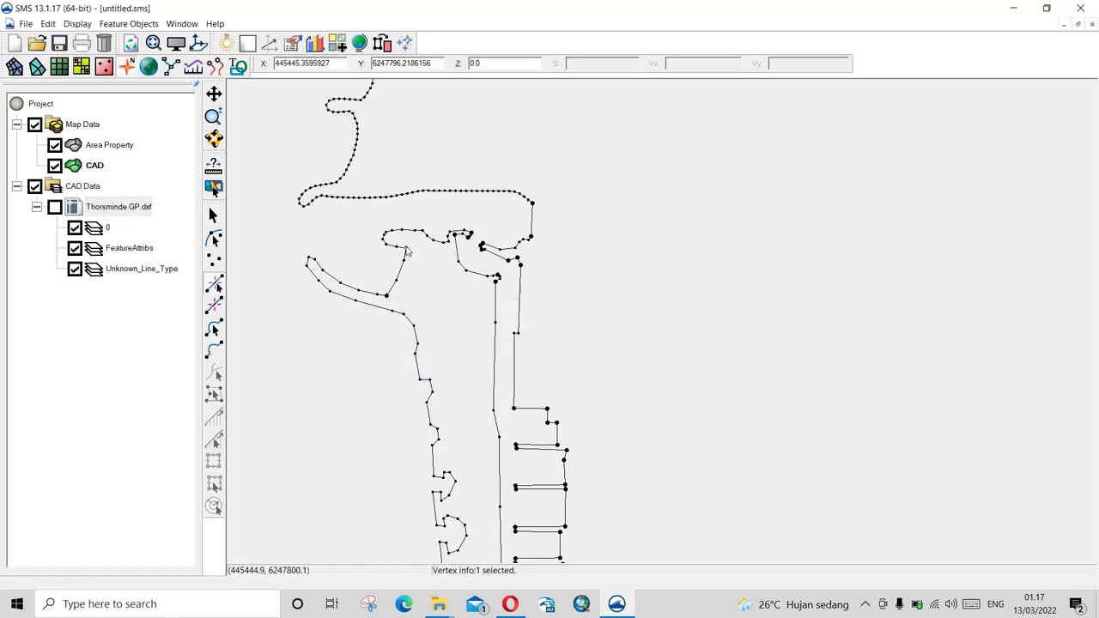
right_click(407, 249)
left_click(450, 329)
Convert the corner vertices of the two southernmost breakwaters on the southwestern coastline to nodes.
scroll(374, 367, "down", 1)
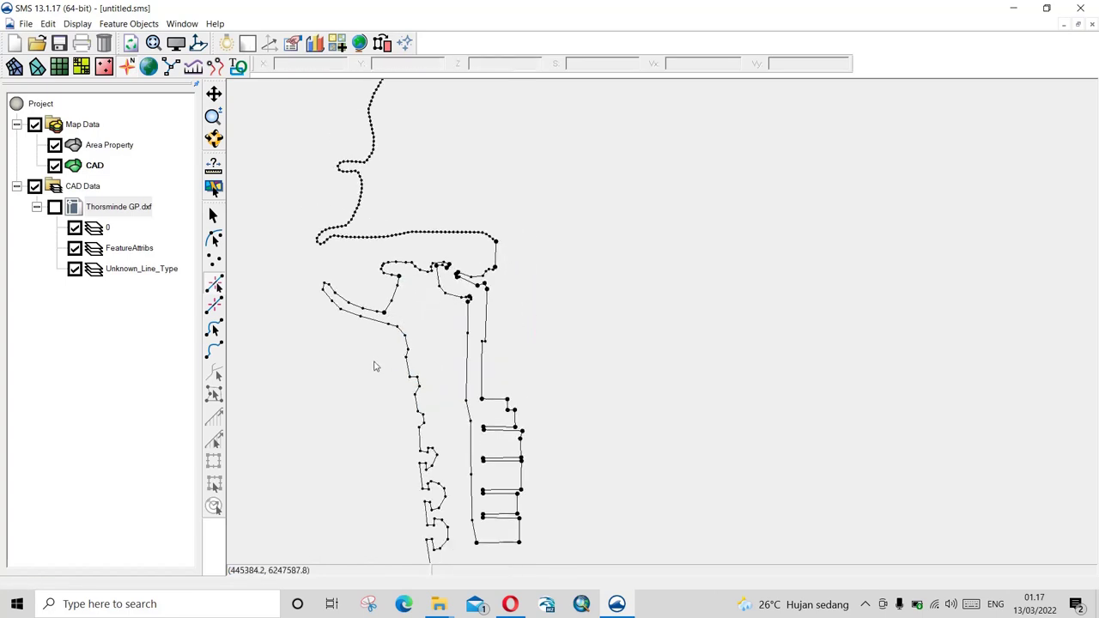
scroll(444, 214, "down", 2)
scroll(441, 469, "up", 4)
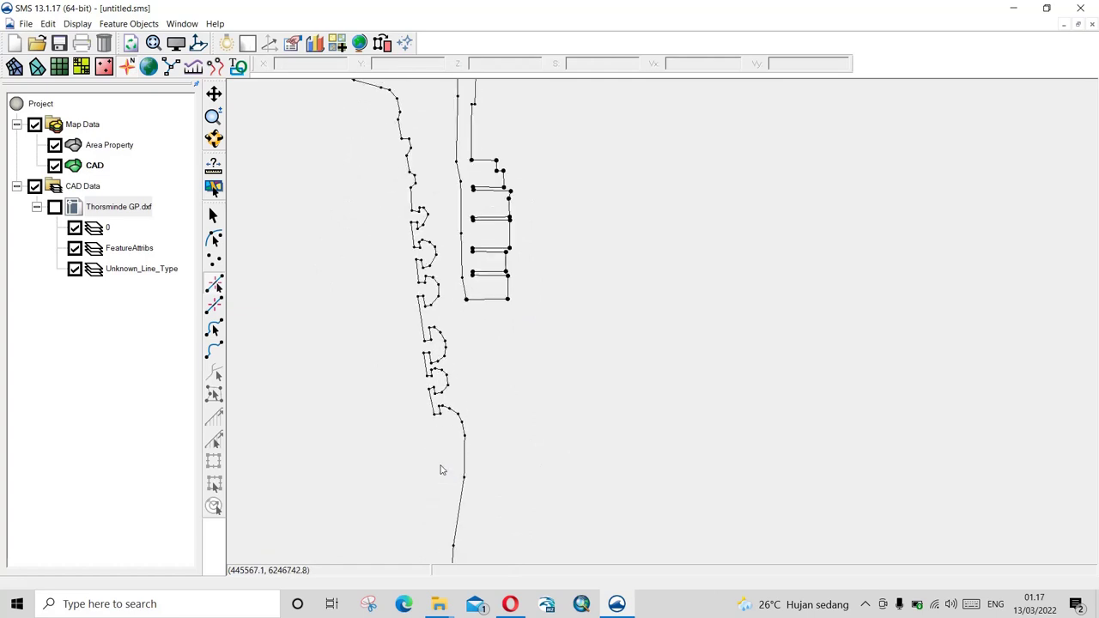
left_click_drag(423, 353, 448, 405)
right_click(448, 405)
left_click(495, 484)
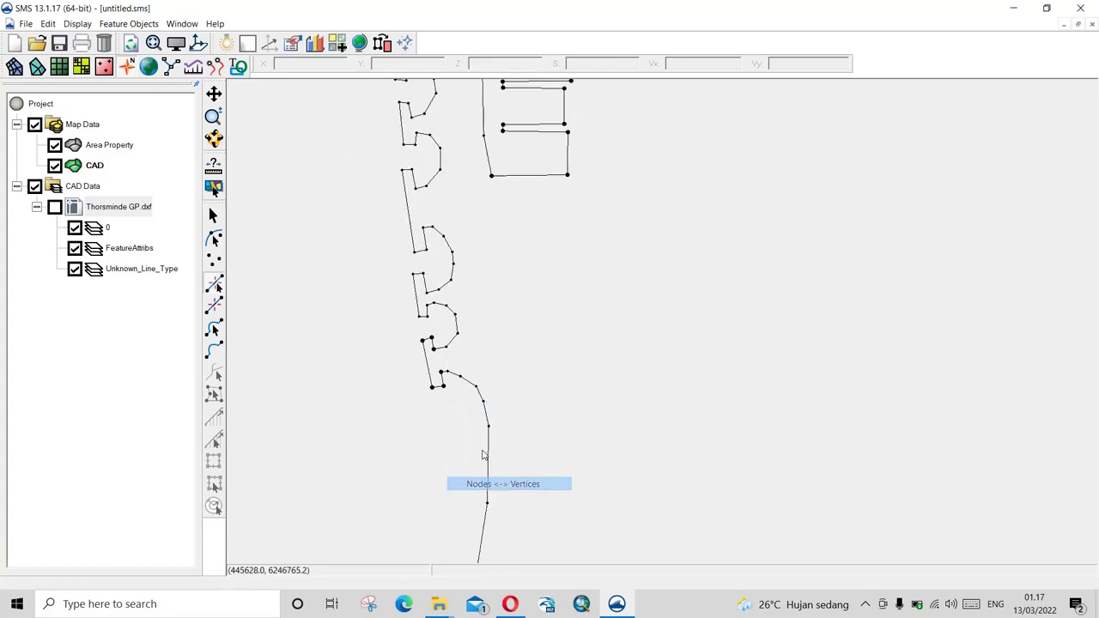
left_click_drag(403, 262, 432, 324)
right_click(432, 324)
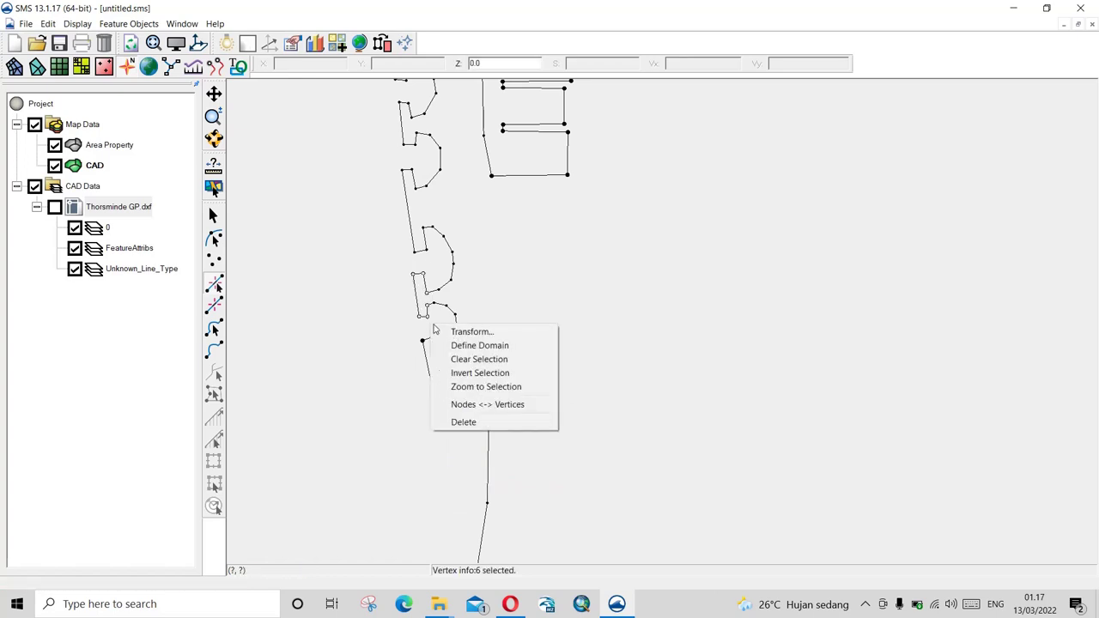
left_click(494, 403)
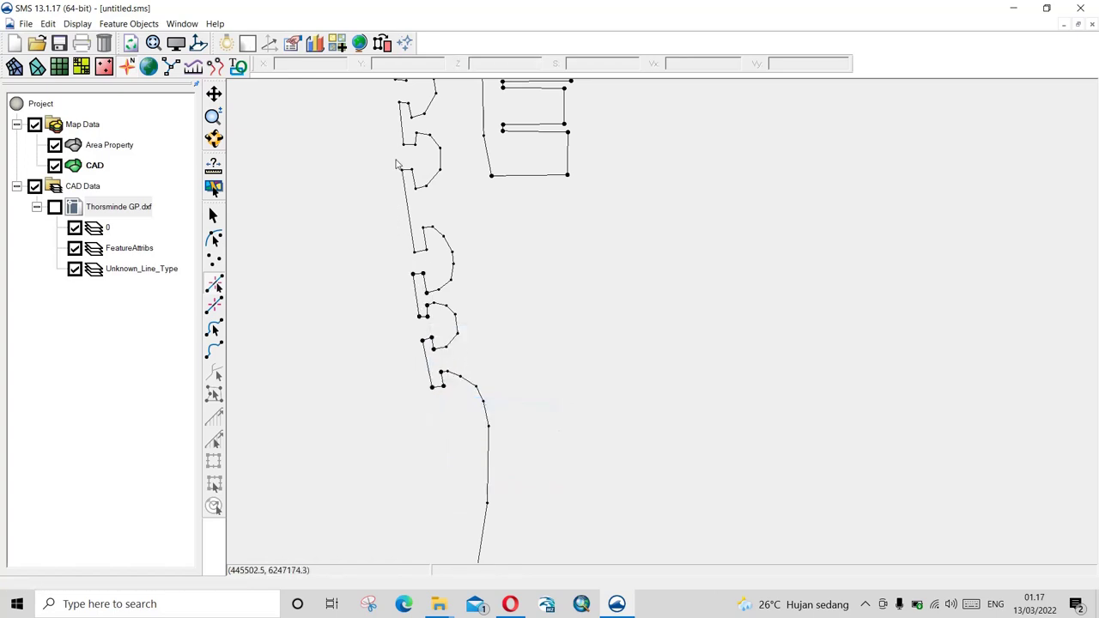
Convert the six corner vertices of the third breakwater from the south to nodes, leaving out the adjacent bay vertex.
left_click_drag(397, 163, 433, 261)
left_click_drag(395, 165, 429, 261)
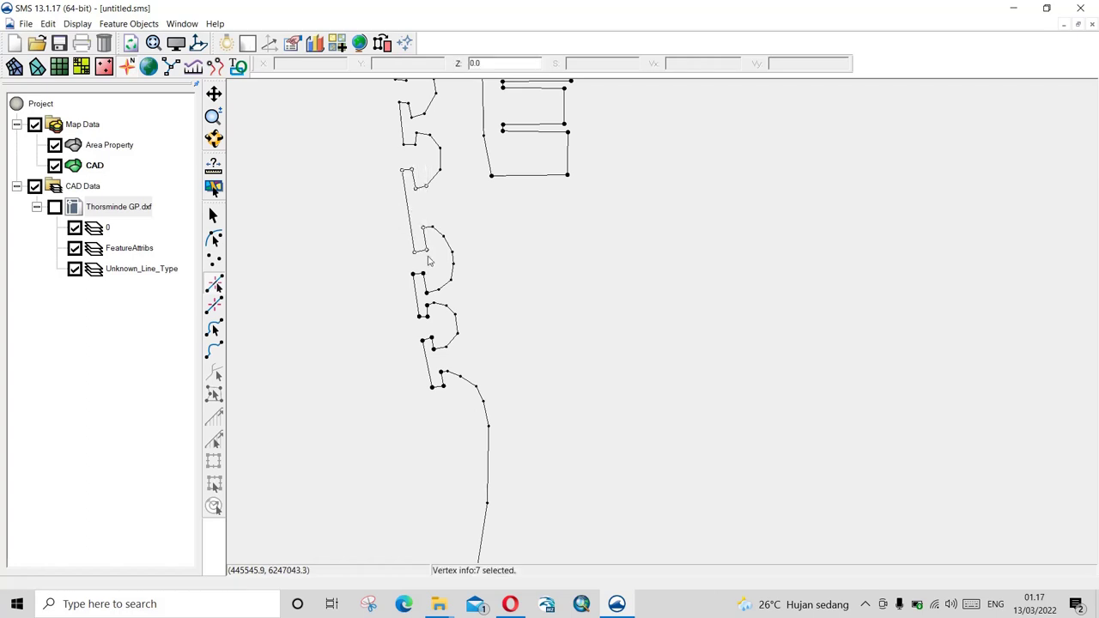
right_click(429, 261)
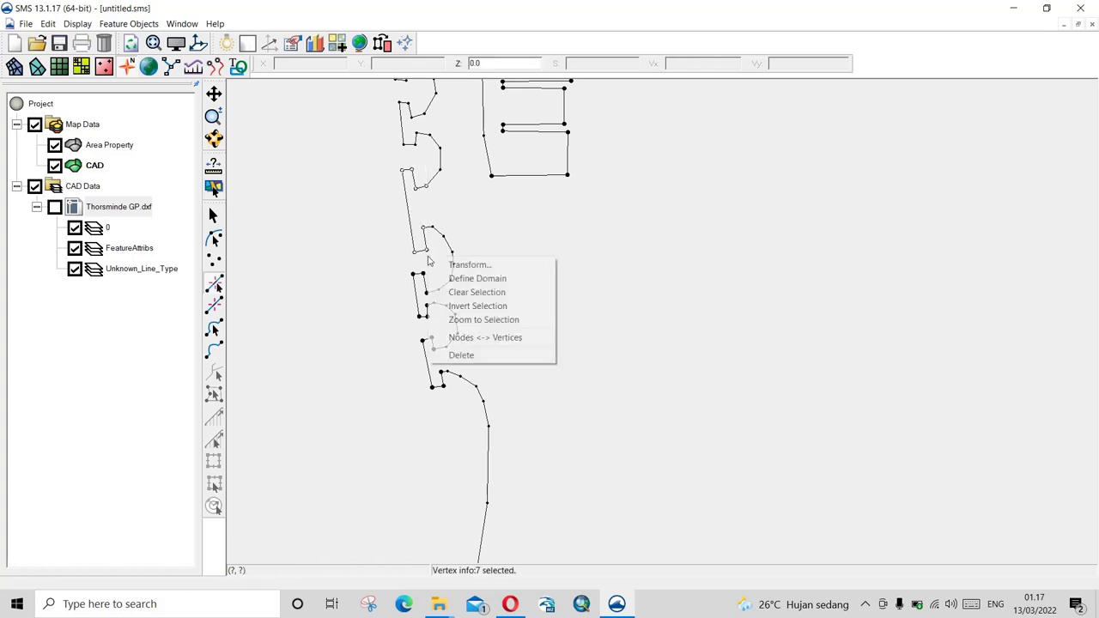
left_click(429, 192)
right_click(427, 189)
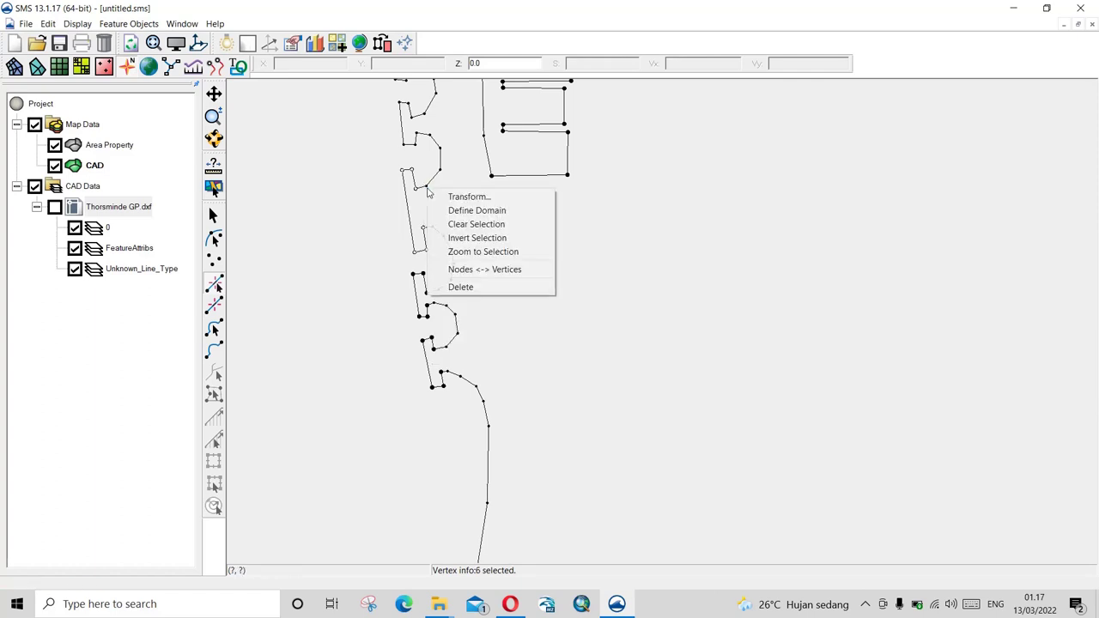
left_click(501, 267)
Convert the six corner vertices of the fourth breakwater from the south to nodes.
left_click_drag(388, 91, 423, 158)
right_click(423, 158)
left_click(458, 221)
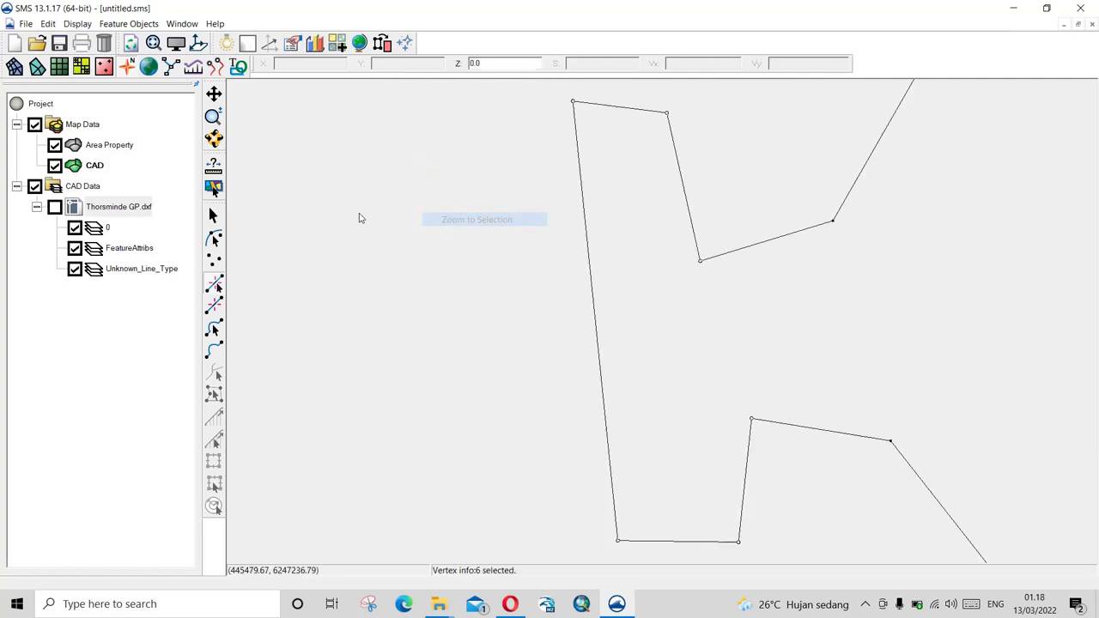
scroll(502, 221, "down", 1)
scroll(501, 216, "down", 1)
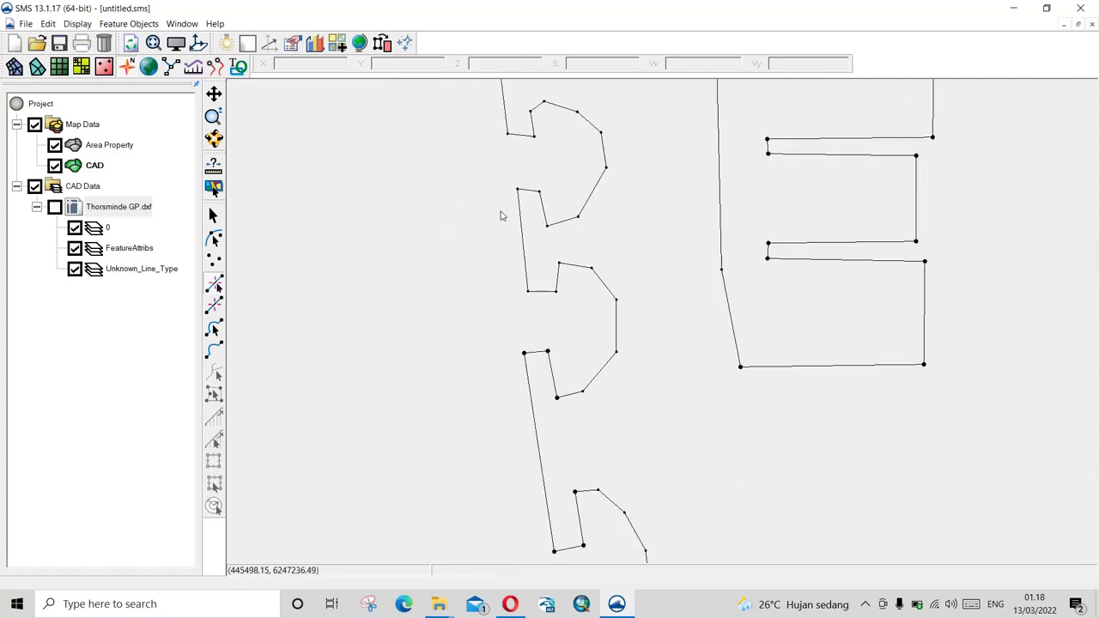
left_click_drag(499, 166, 565, 318)
right_click(565, 318)
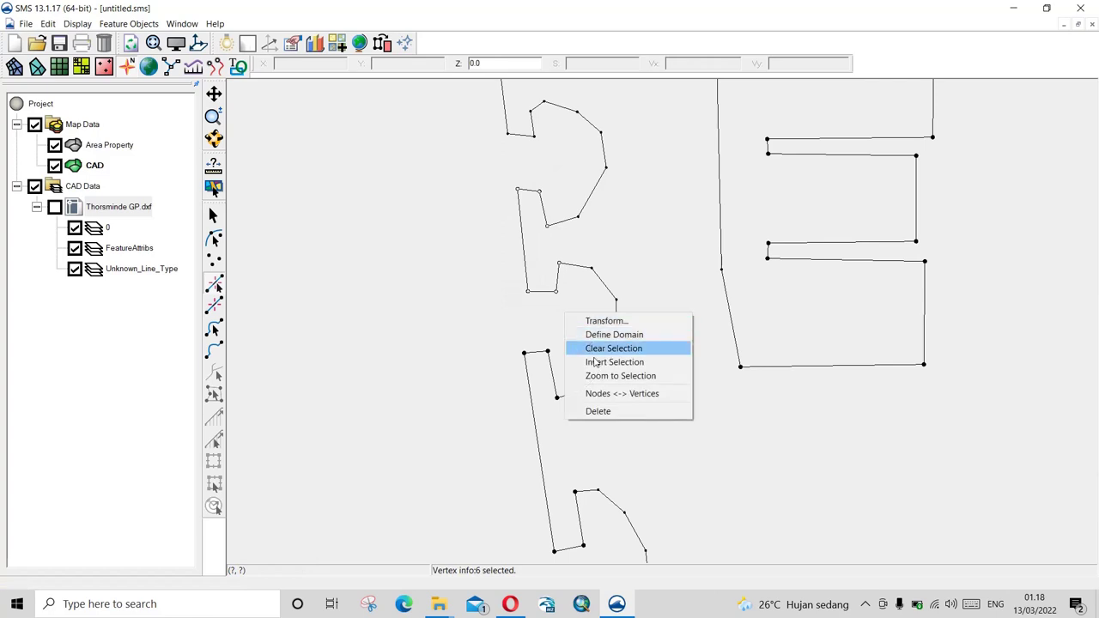
left_click(605, 395)
Convert the six corner vertices of the fifth breakwater from the south to nodes.
scroll(518, 219, "down", 1)
scroll(519, 219, "down", 1)
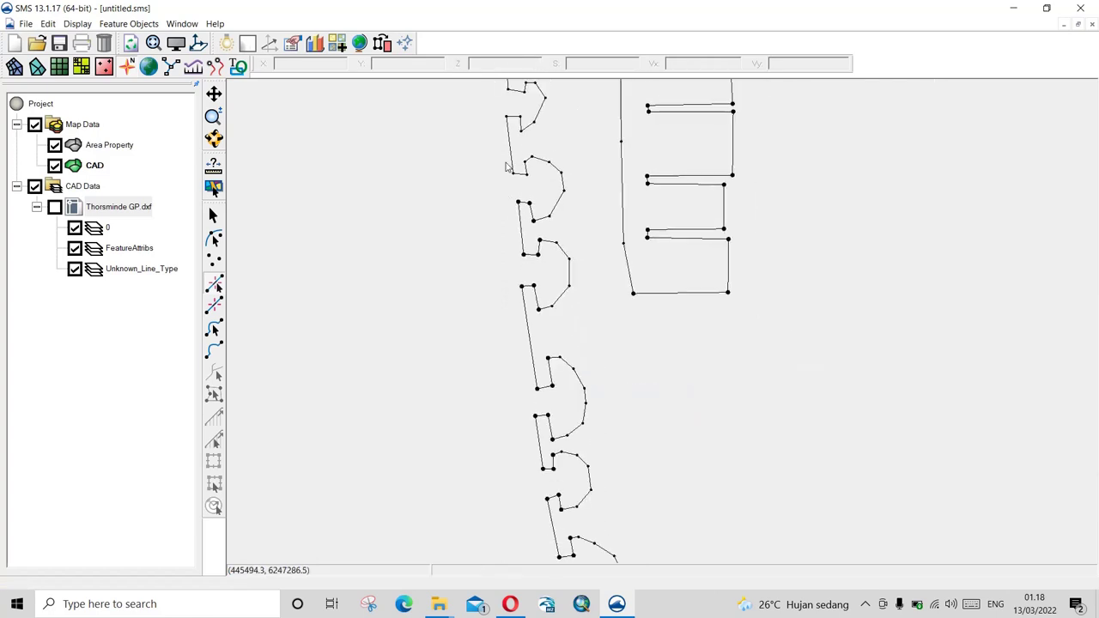
left_click_drag(501, 115, 532, 192)
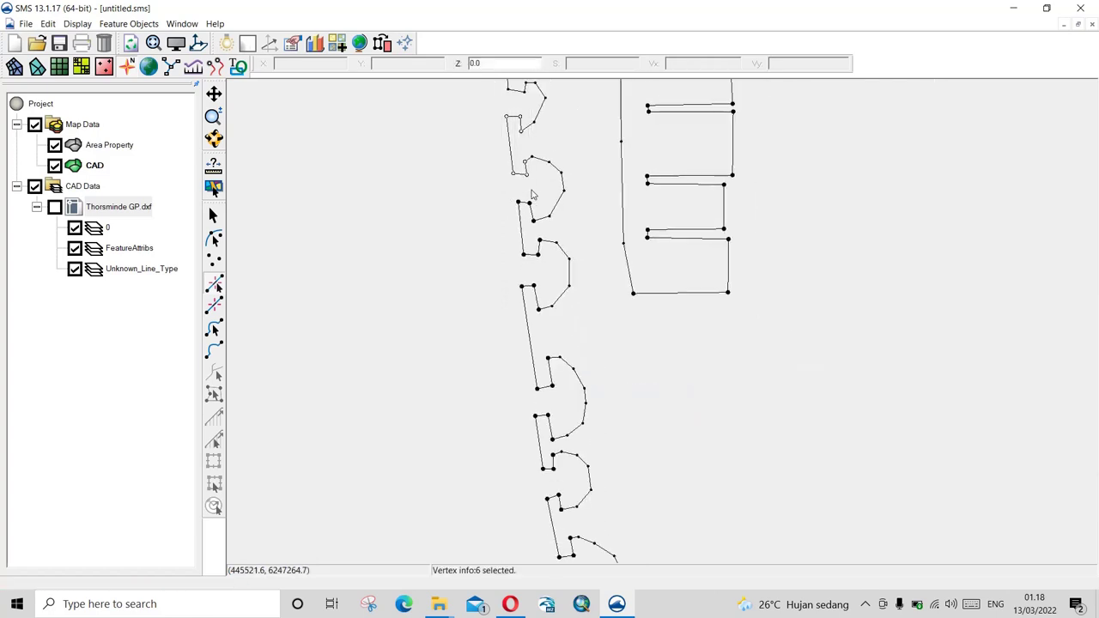
right_click(532, 192)
left_click(589, 272)
scroll(503, 190, "down", 2)
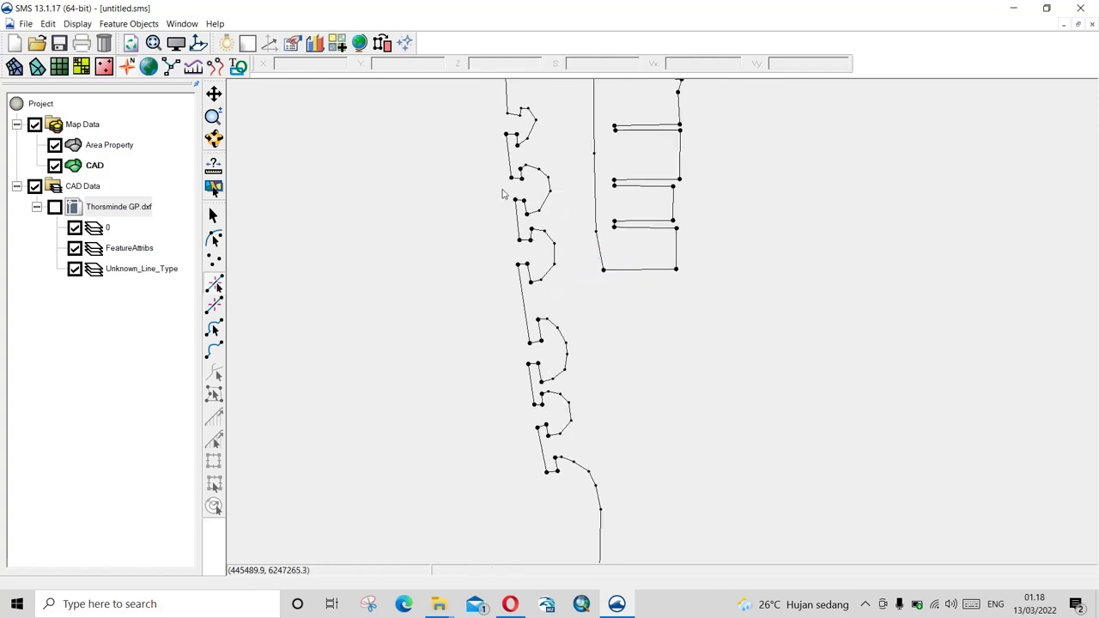
scroll(503, 189, "up", 3)
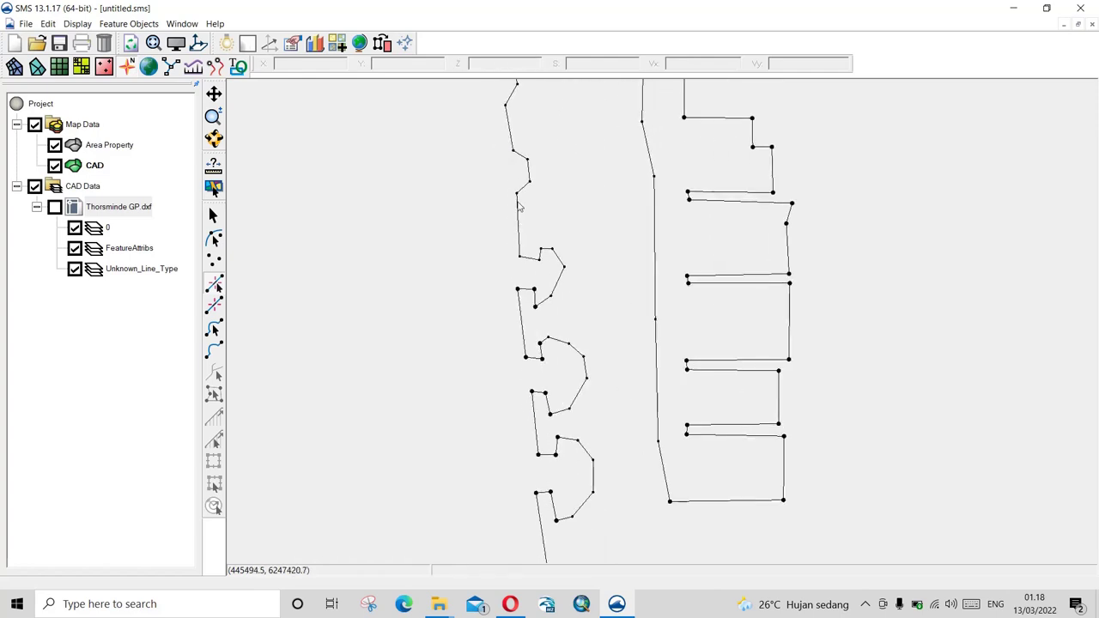
Convert the four corner vertices just north of the northernmost small bay, including the coastline corner above them, to nodes.
left_click(517, 196)
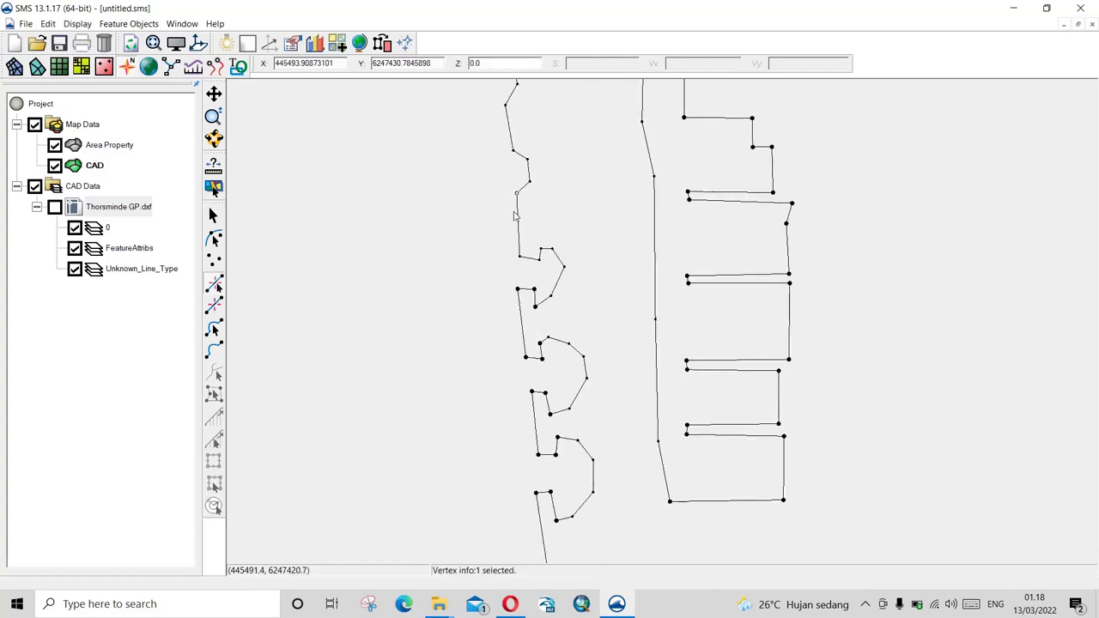
left_click_drag(513, 249, 543, 266)
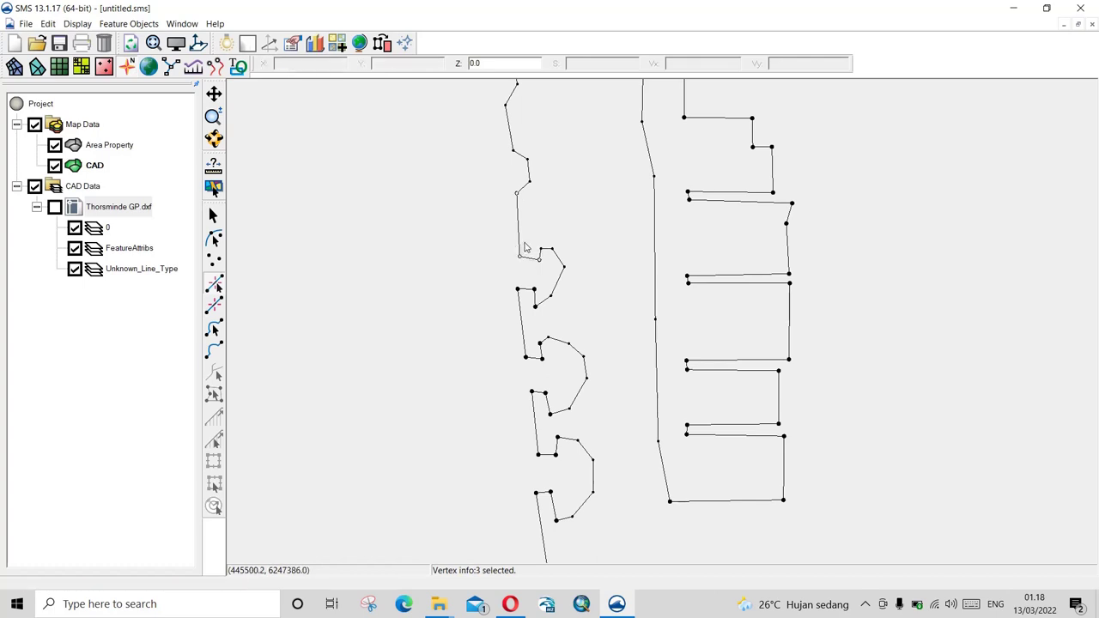
right_click(543, 253)
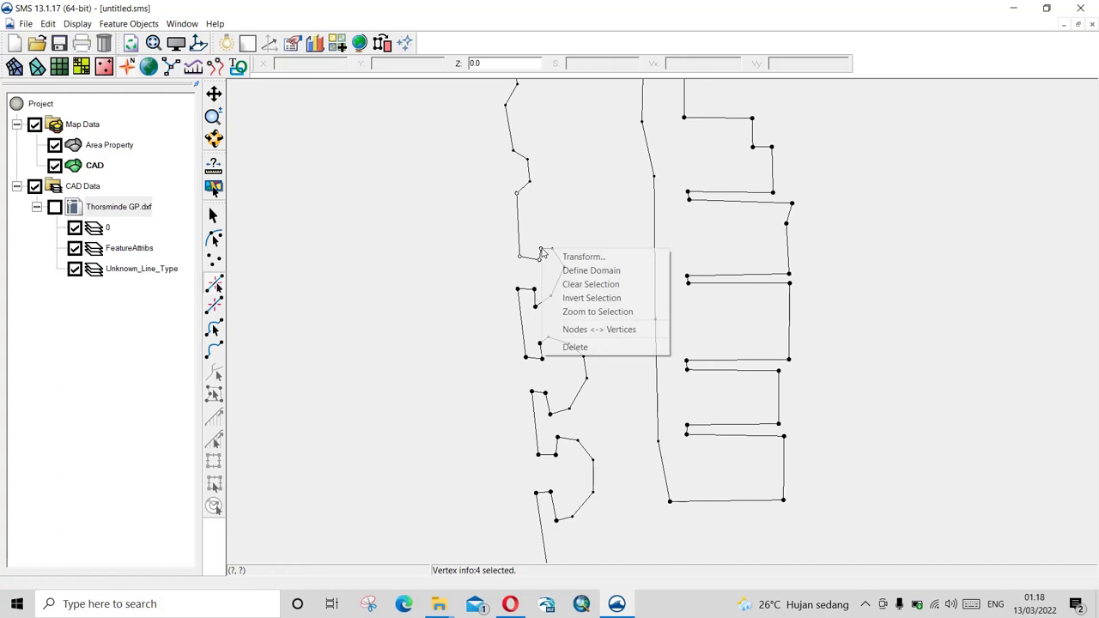
left_click(590, 333)
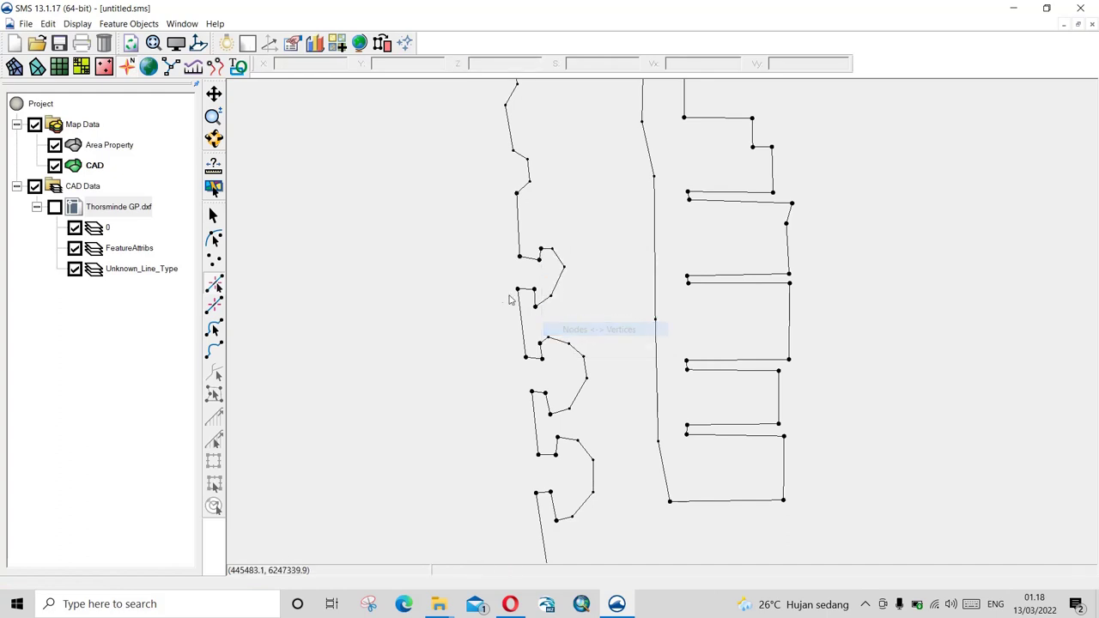
Redistribute the vertices of the arc along the curved southern harbour breakwater and adjoining coastline with an average spacing of 10.
scroll(507, 297, "down", 3)
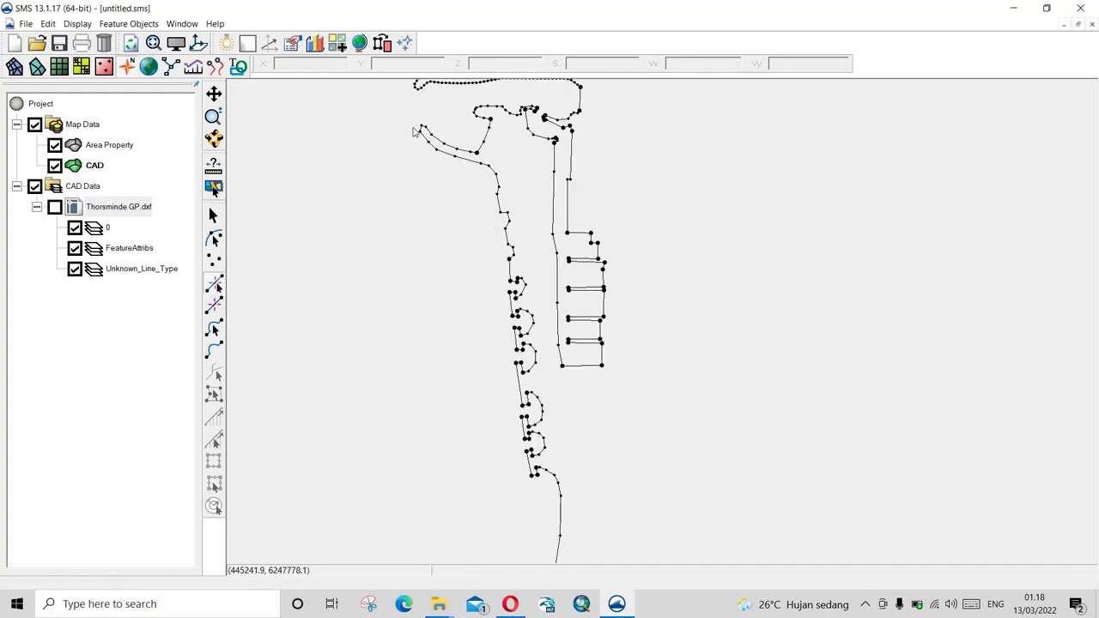
scroll(414, 132, "up", 3)
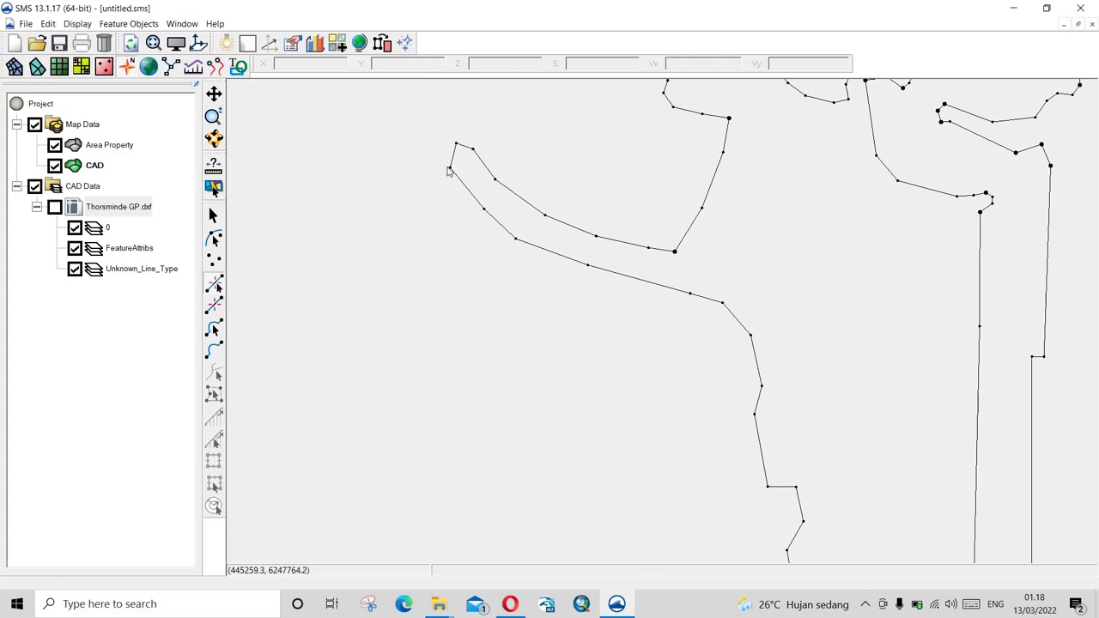
scroll(445, 192, "down", 2)
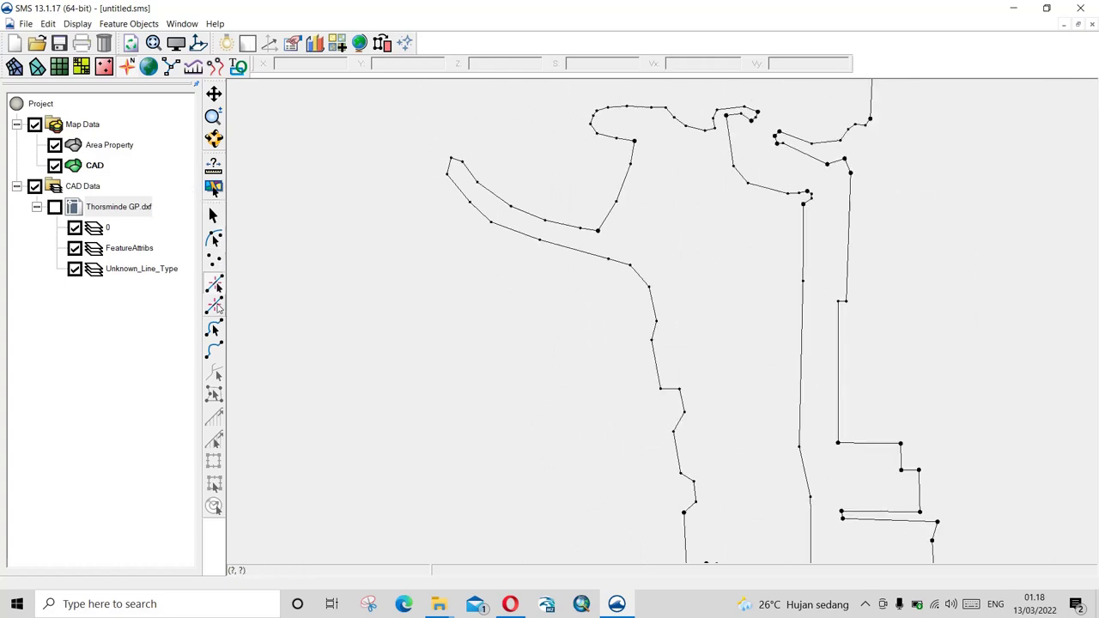
left_click(214, 329)
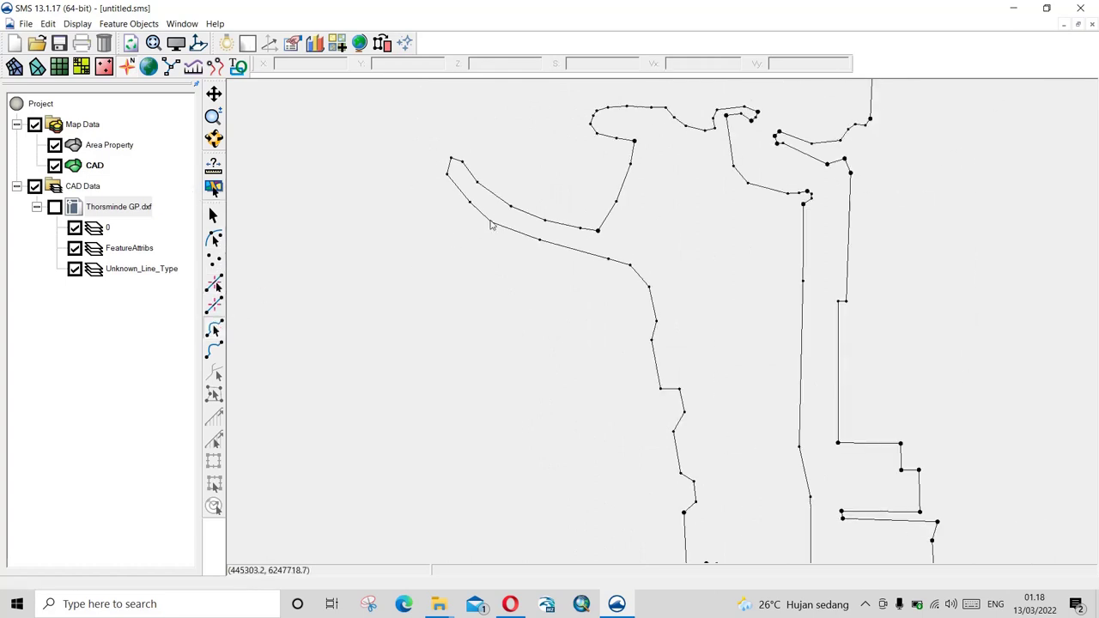
left_click(493, 225)
scroll(490, 226, "down", 5)
right_click(461, 226)
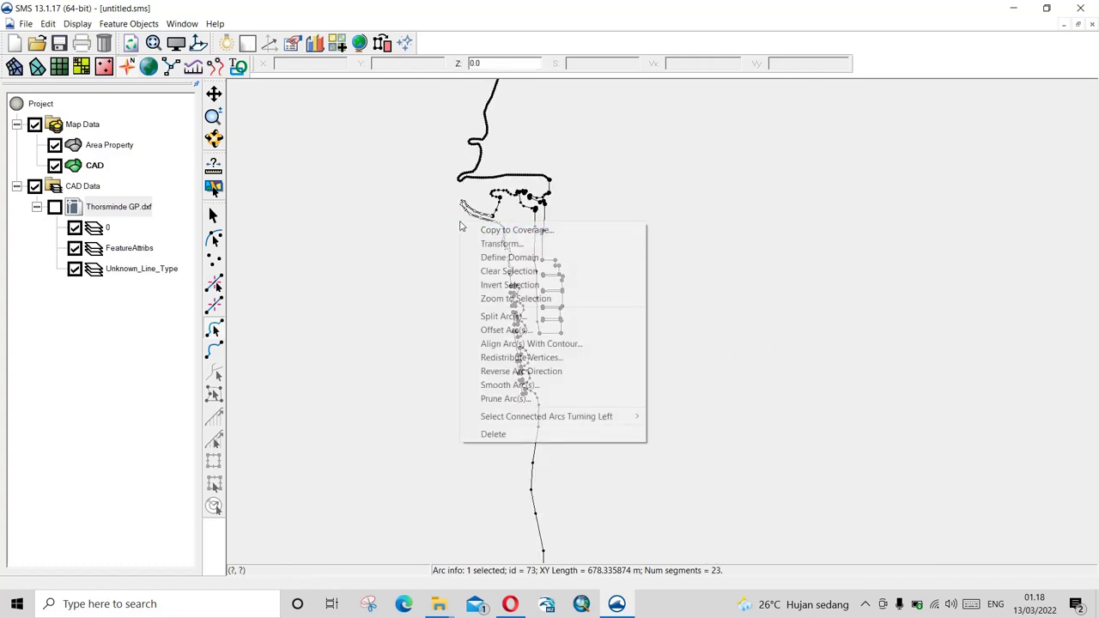
left_click(526, 358)
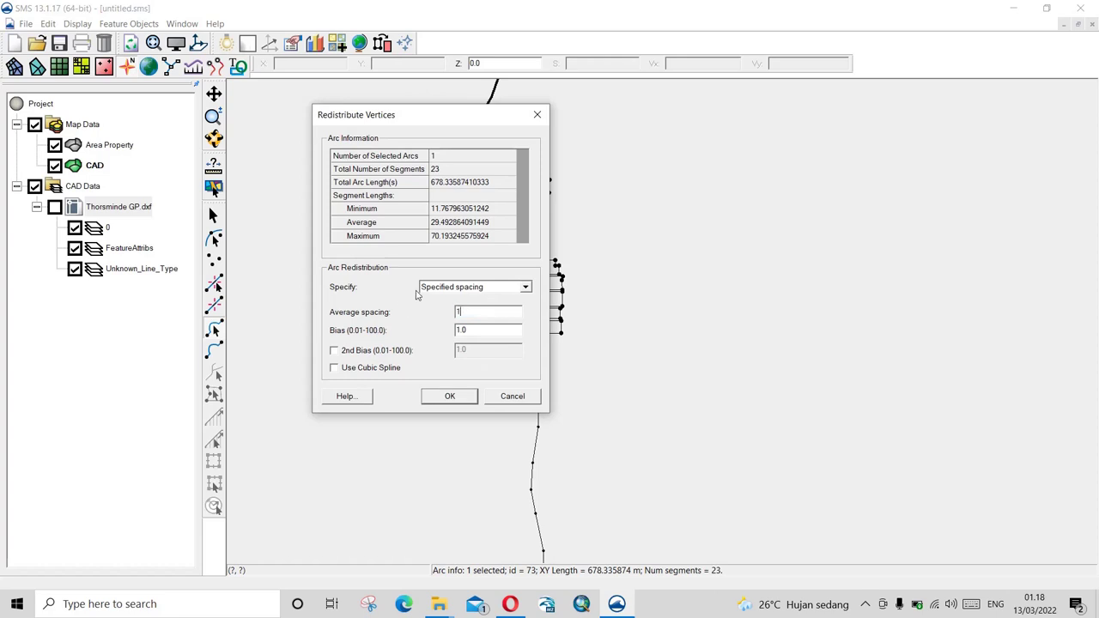
type("10")
left_click(461, 401)
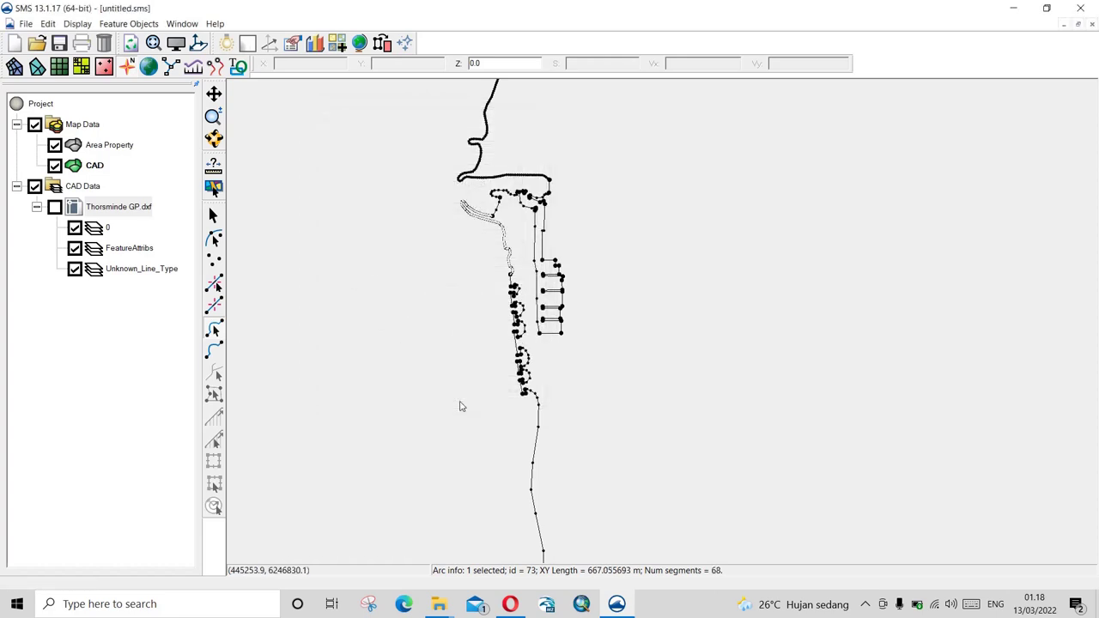
scroll(489, 215, "up", 4)
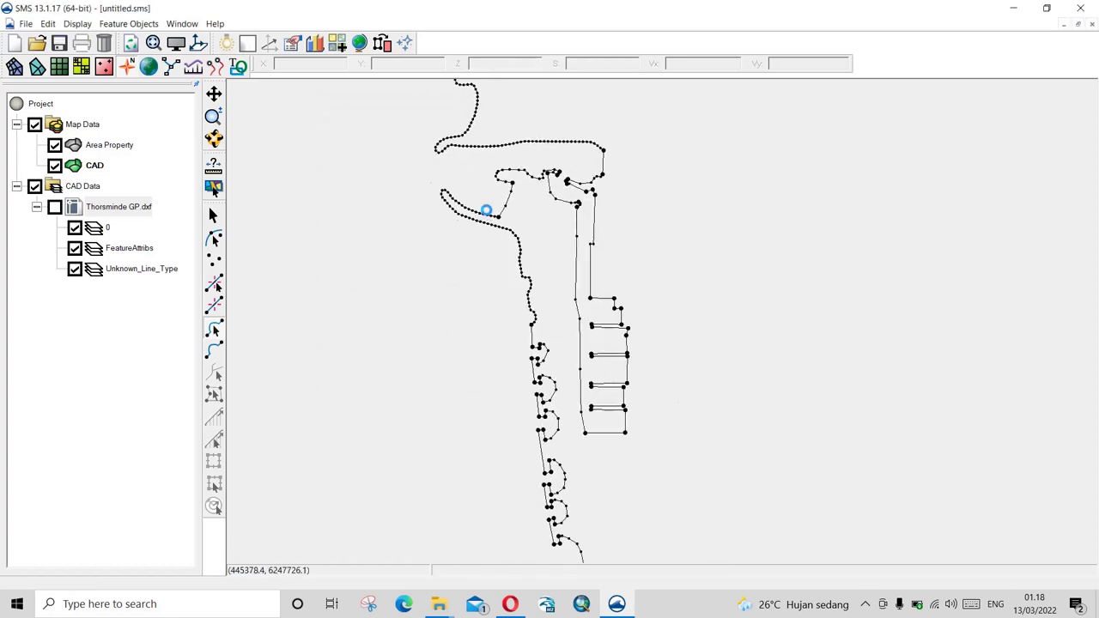
scroll(490, 216, "down", 3)
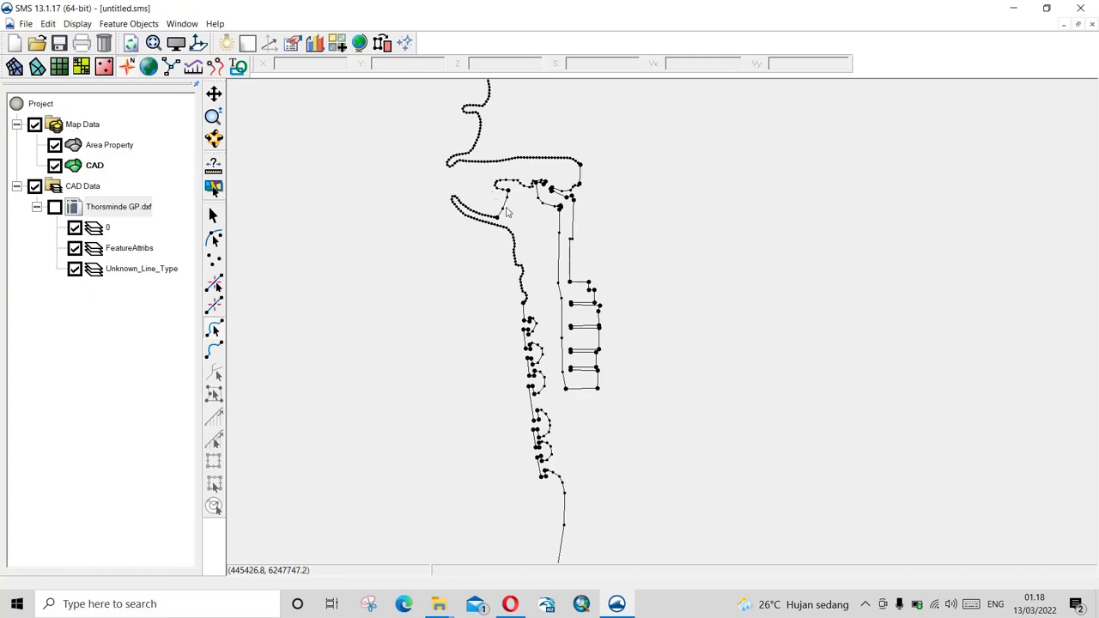
scroll(502, 196, "down", 1)
scroll(504, 269, "down", 1)
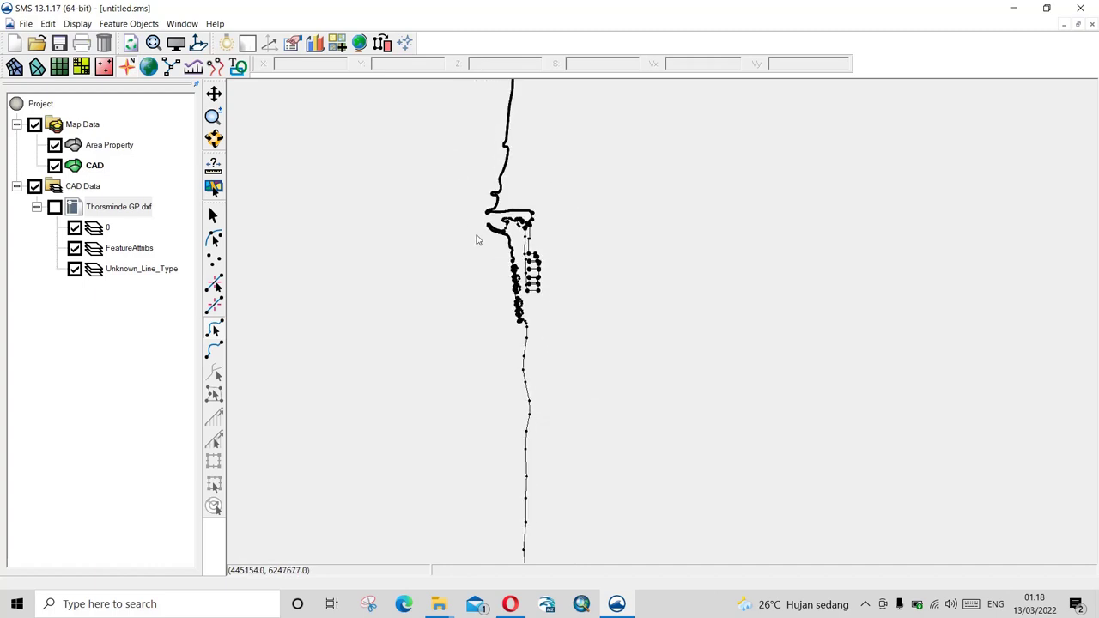
mouse_move(462, 217)
left_mouse_down()
mouse_move(575, 427)
mouse_move(579, 541)
left_mouse_up()
right_click(563, 332)
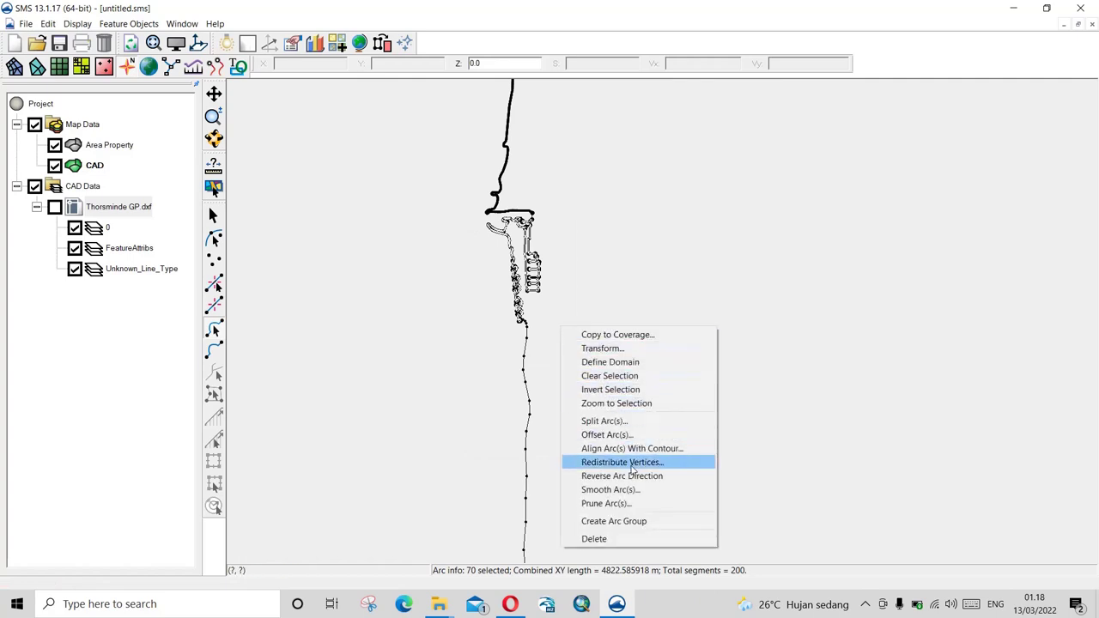
left_click(484, 234)
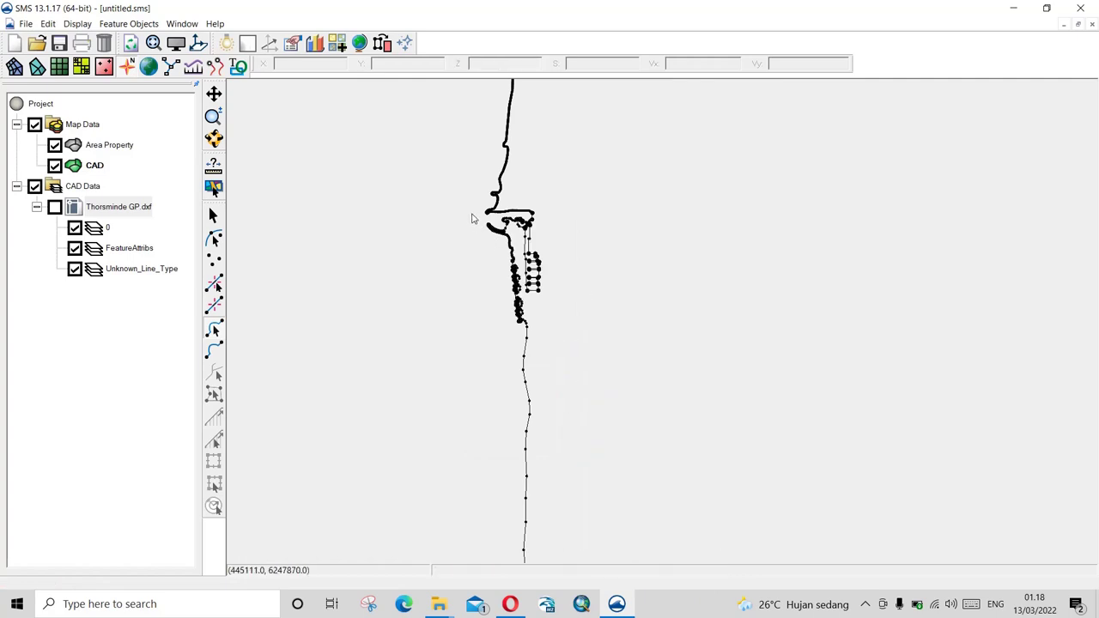
Redistribute the vertices of all harbour and small-breakwater arcs together with the long southern coastline arc, using specified spacing.
mouse_move(472, 214)
left_mouse_down()
mouse_move(541, 400)
mouse_move(560, 490)
mouse_move(553, 480)
left_mouse_up()
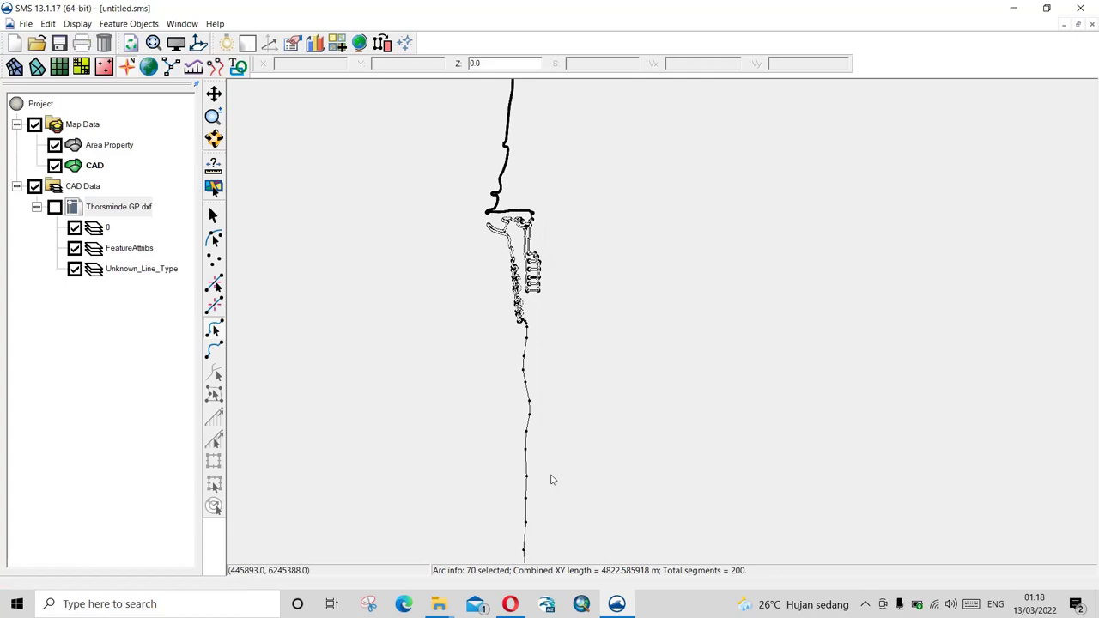
left_click(530, 422, "shift")
right_click(546, 298)
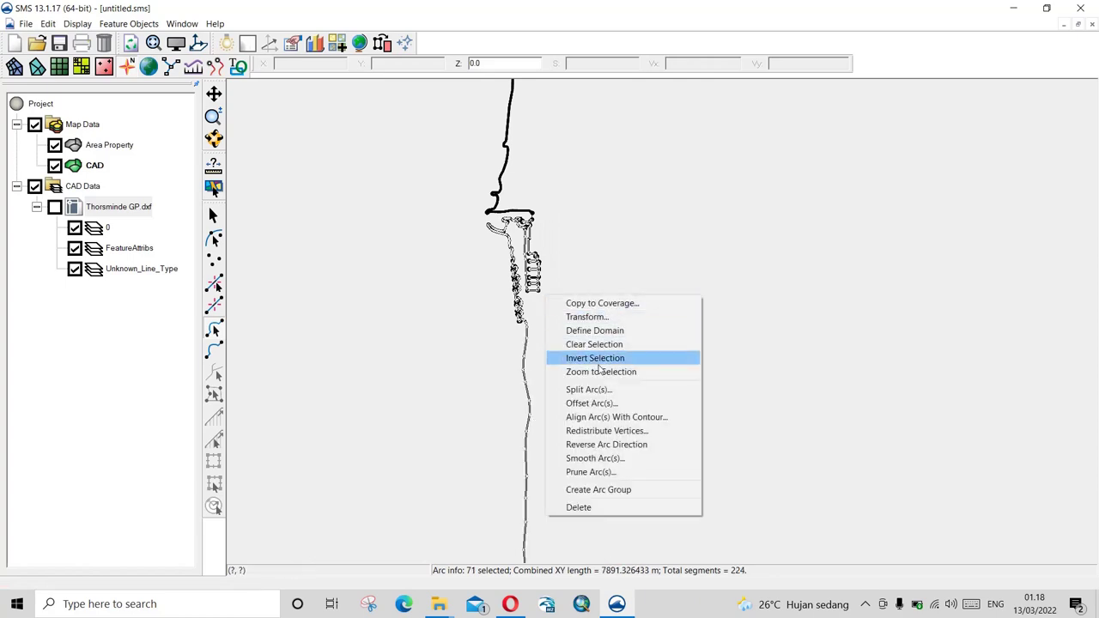
left_click(634, 431)
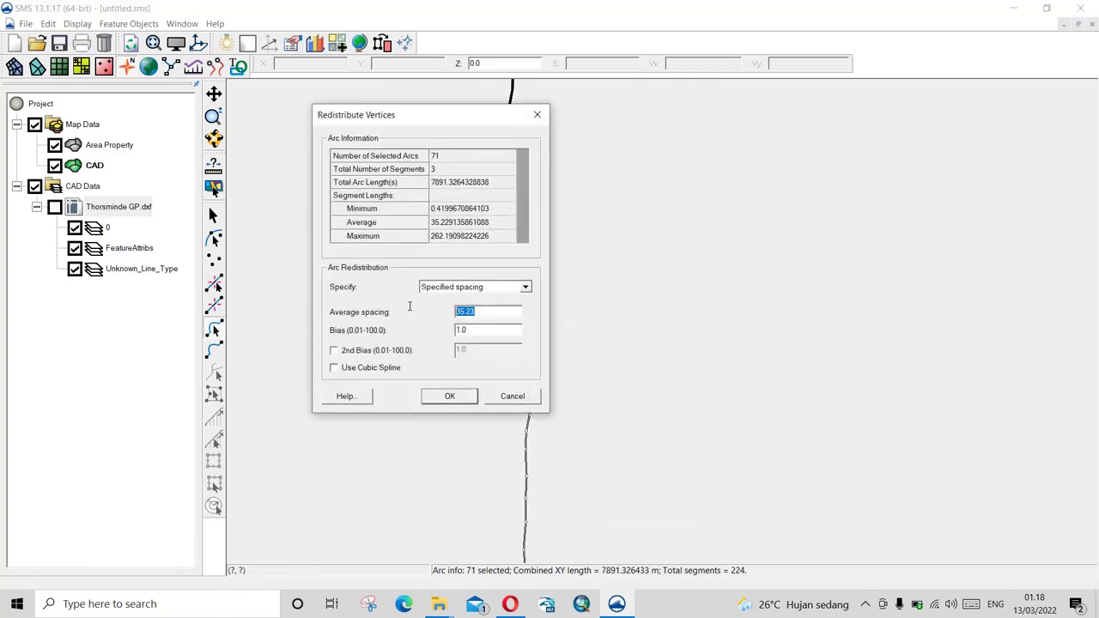
left_click(452, 395)
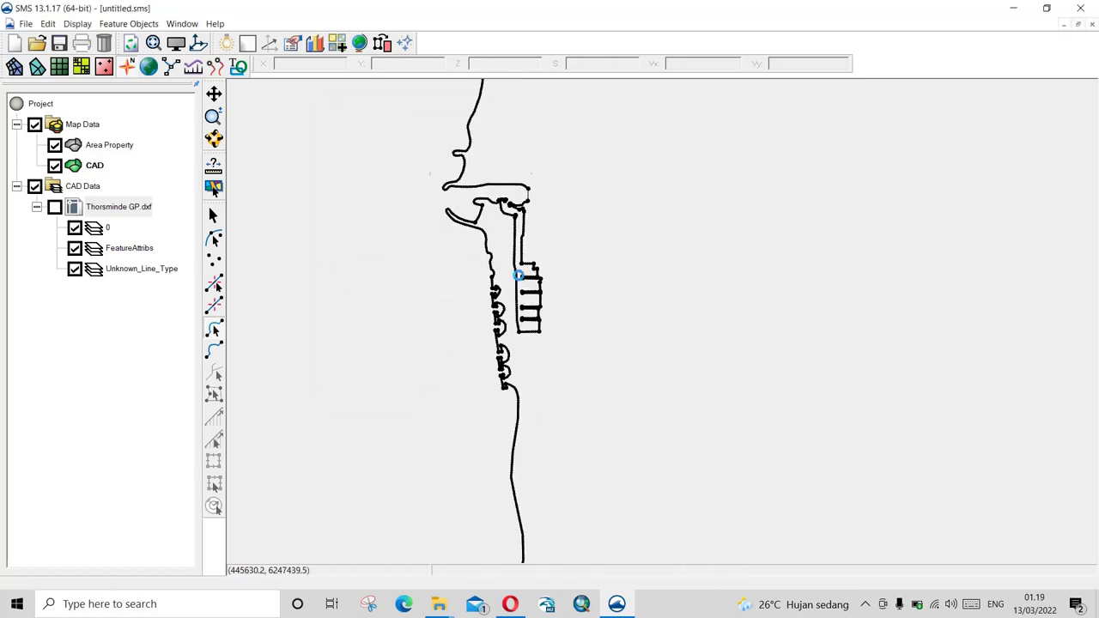
Redistribute the vertices of the short straight arc at the northeastern corner of the harbour using specified spacing.
scroll(518, 275, "up", 4)
scroll(566, 233, "down", 2)
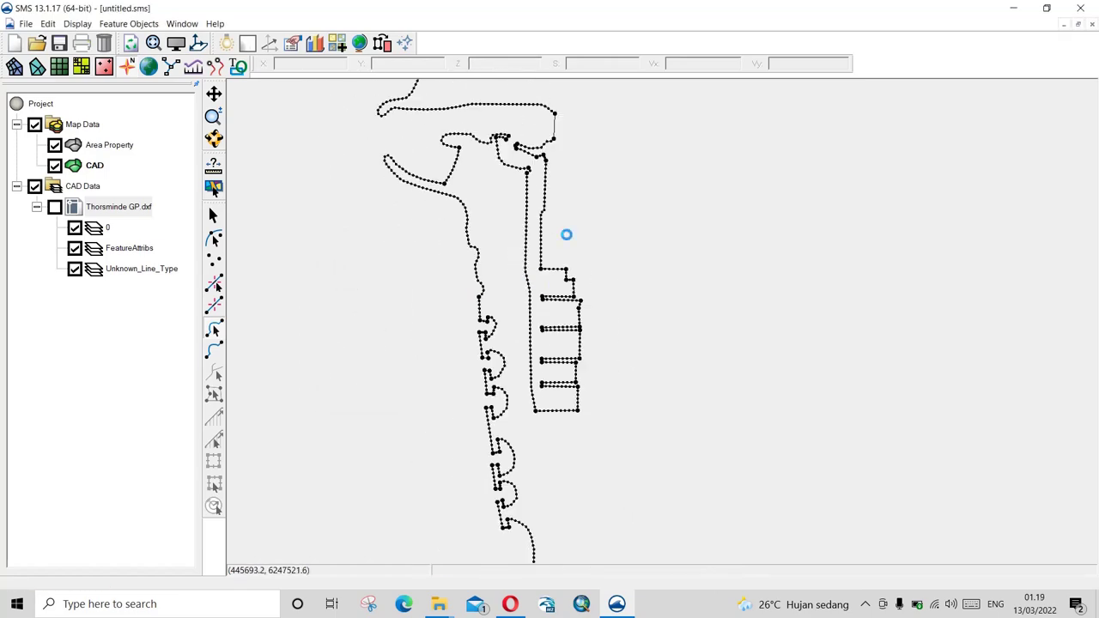
scroll(562, 137, "up", 1)
left_click(558, 124)
right_click(558, 125)
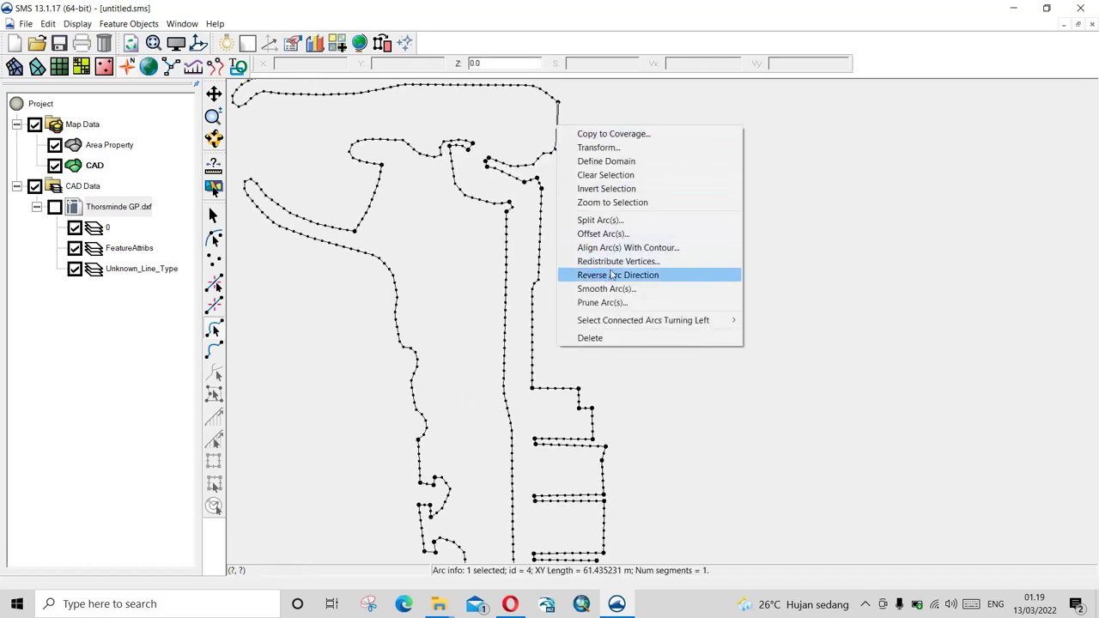
left_click(614, 261)
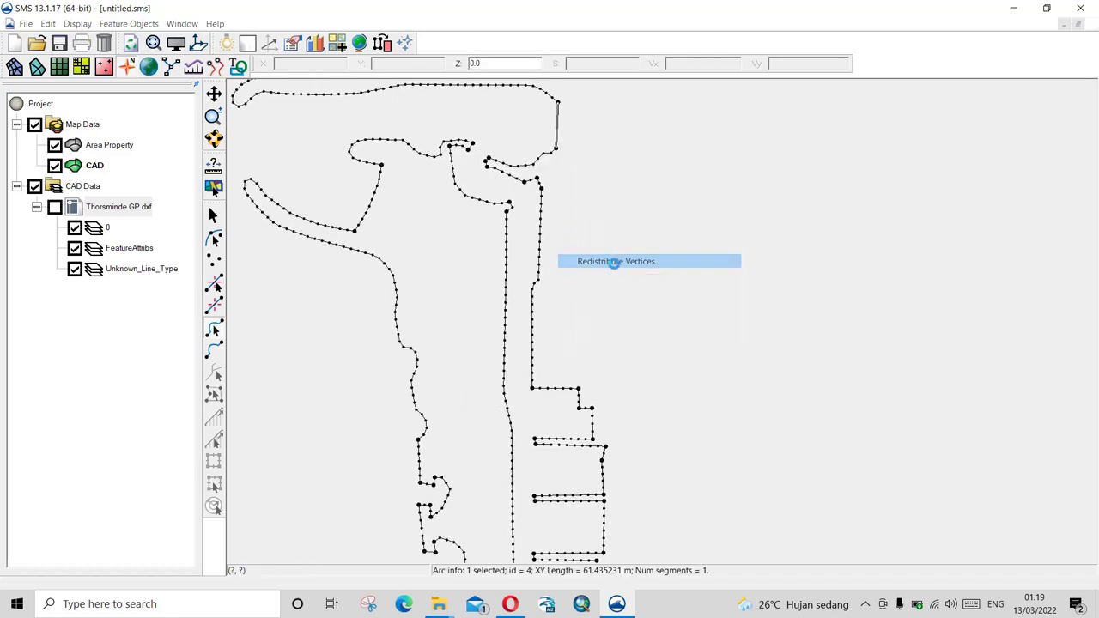
left_click_drag(483, 313, 400, 310)
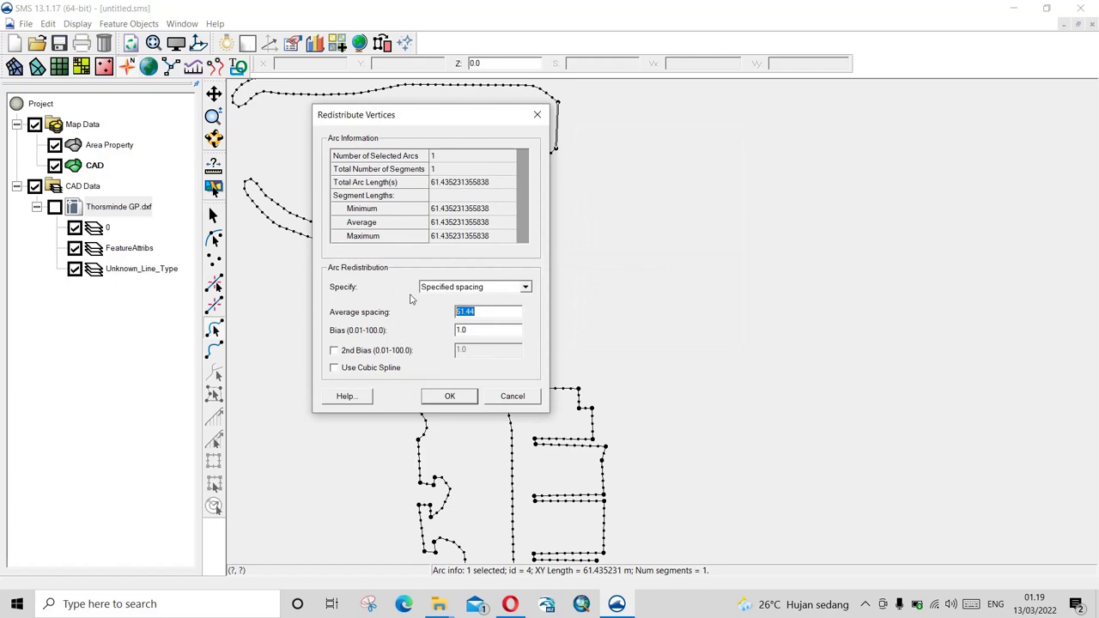
left_click(450, 397)
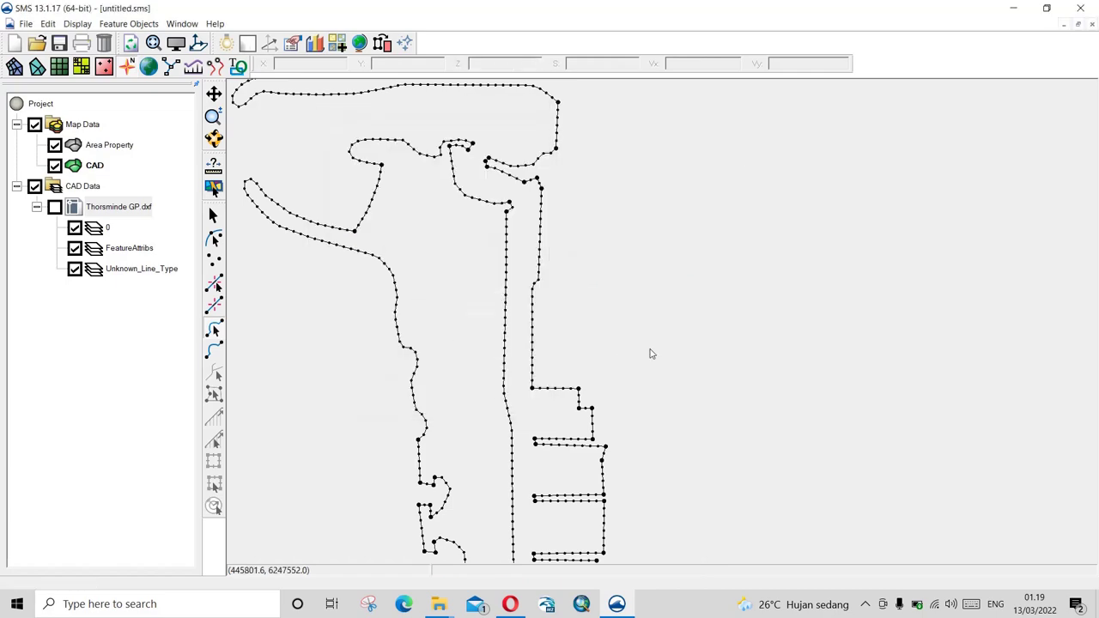
Save the project as RMA.sms in the SMS 13 - RMA folder, replacing the existing file.
scroll(650, 348, "down", 3)
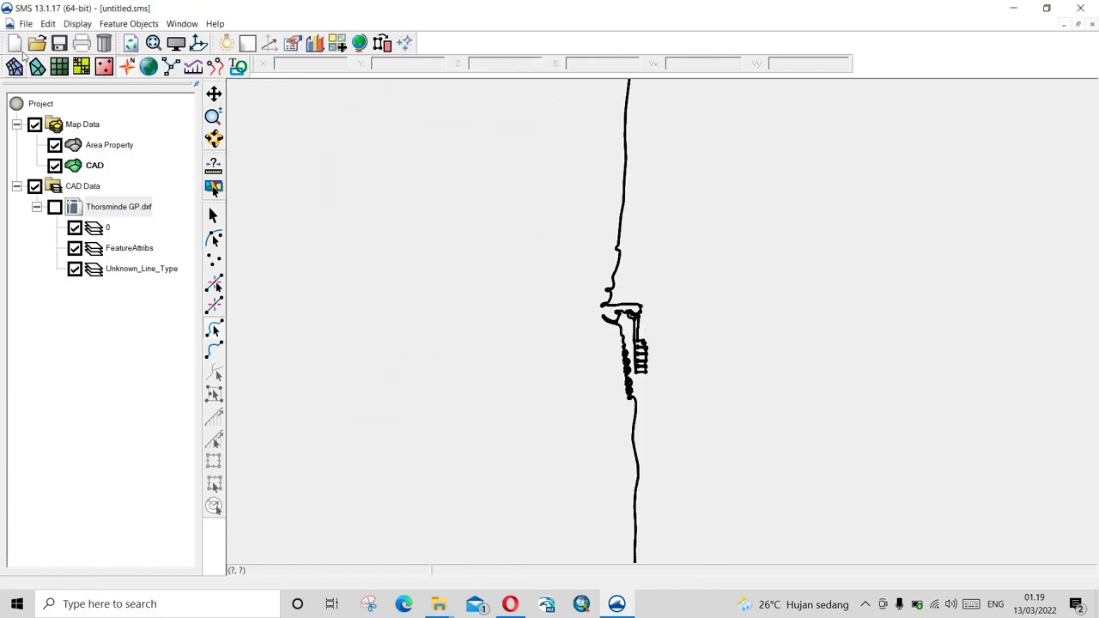
left_click(20, 25)
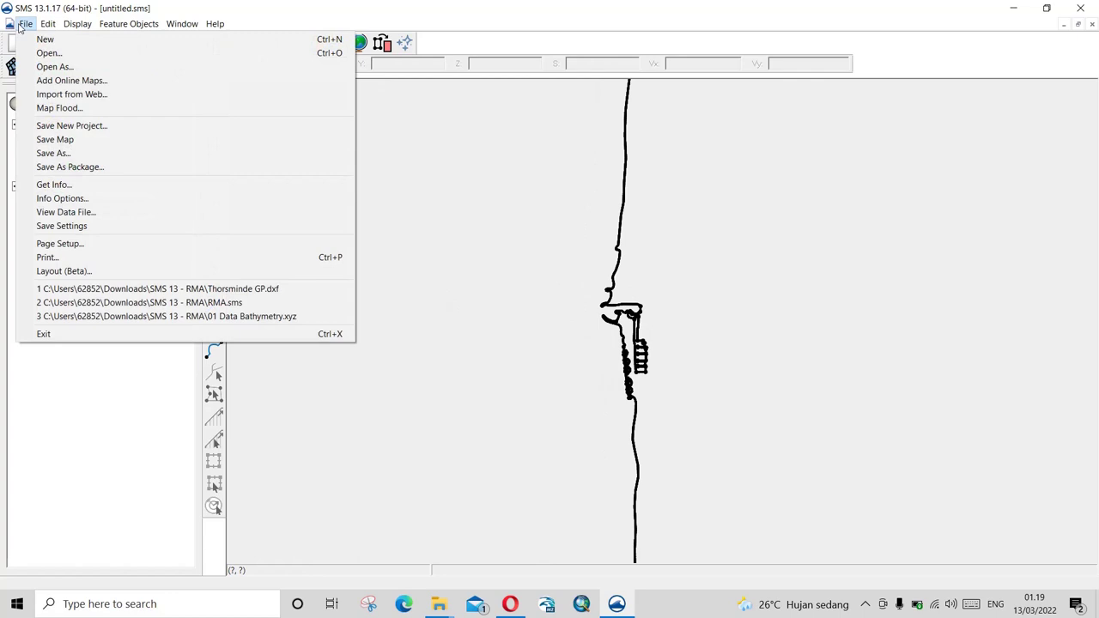
left_click(53, 152)
left_click(448, 216)
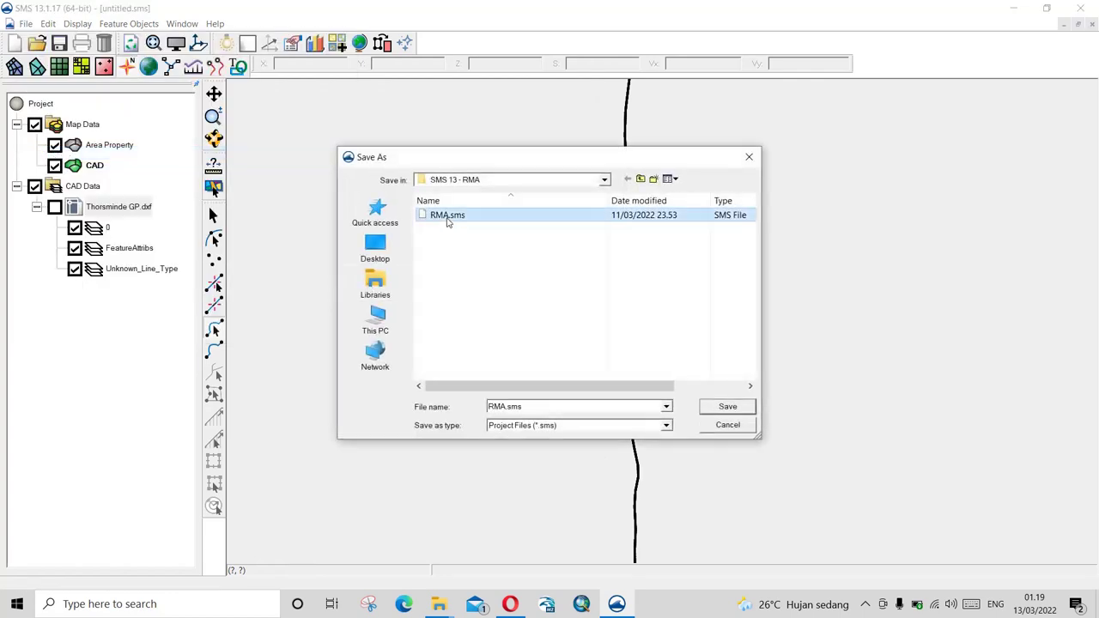
left_click(711, 407)
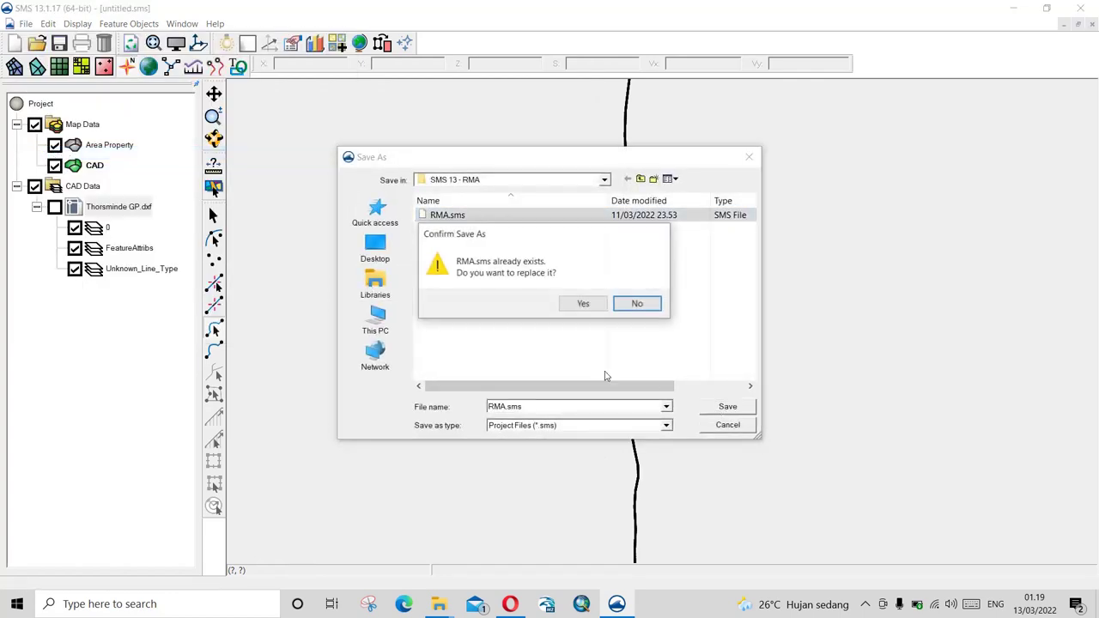
left_click(589, 304)
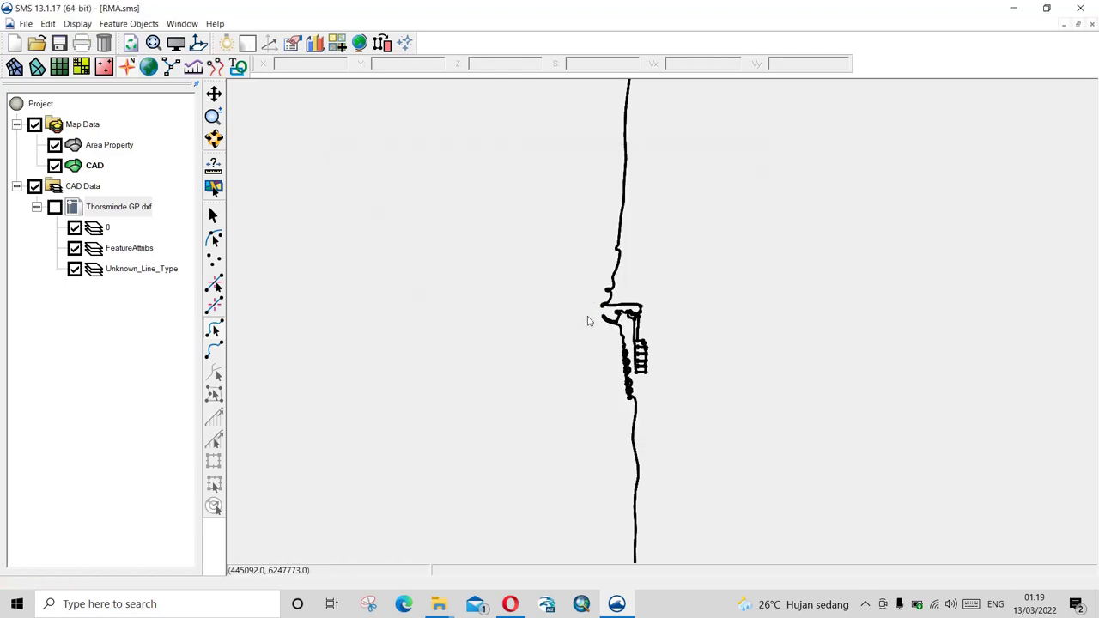
Import 01 Data Bathymetry.xyz as a tab-delimited, triangulated scatter set with X, Y and Z columns.
scroll(387, 300, "down", 3)
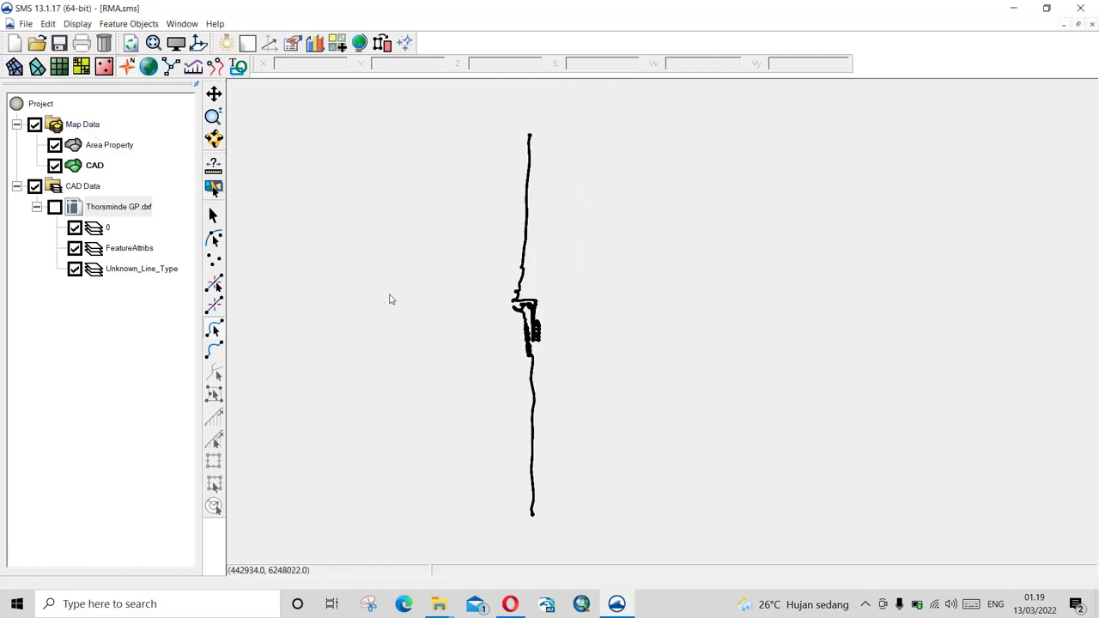
scroll(435, 253, "up", 4)
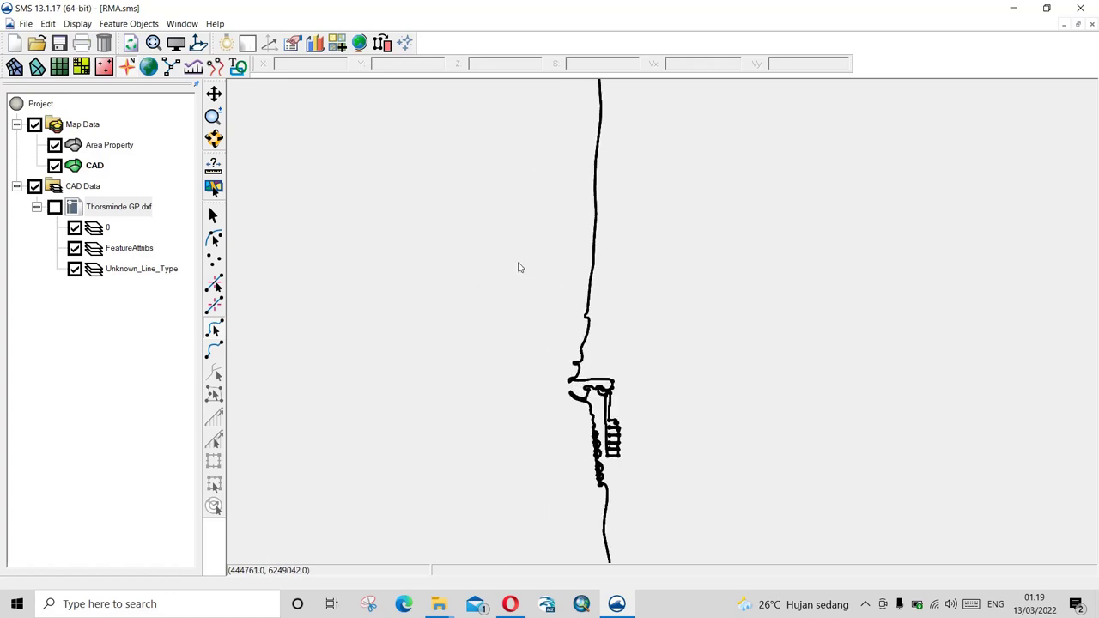
scroll(369, 146, "down", 1)
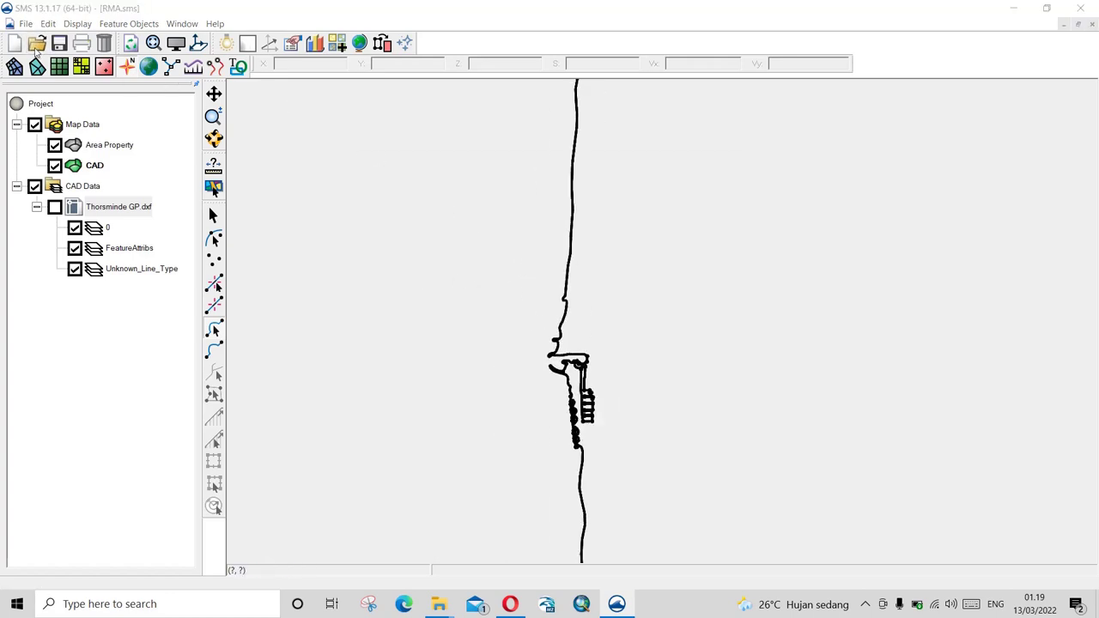
left_click(36, 44)
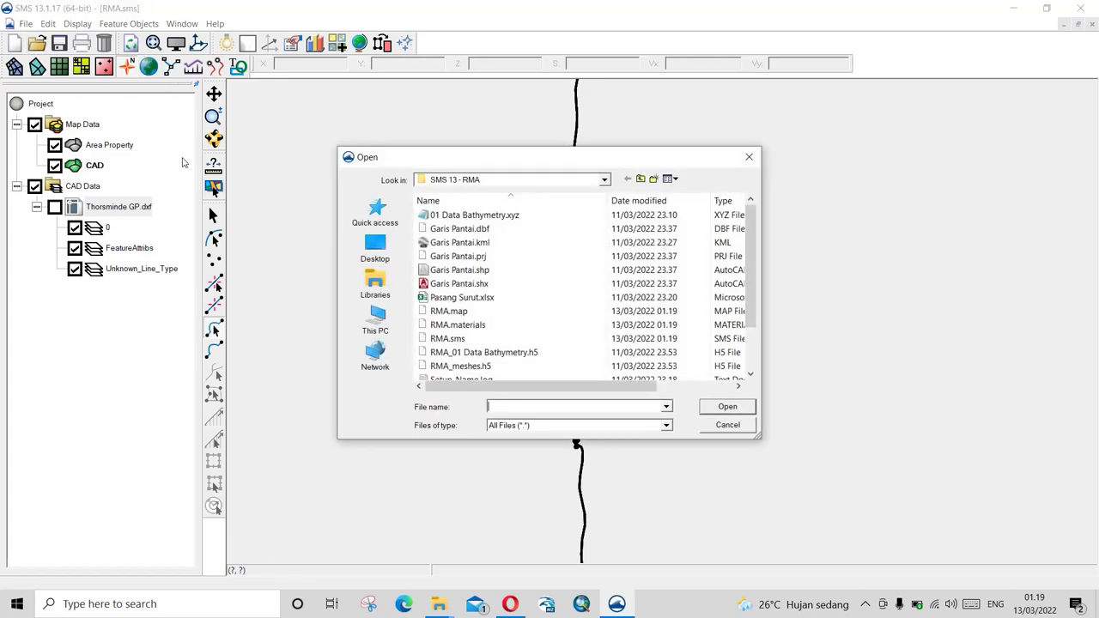
double_click(470, 216)
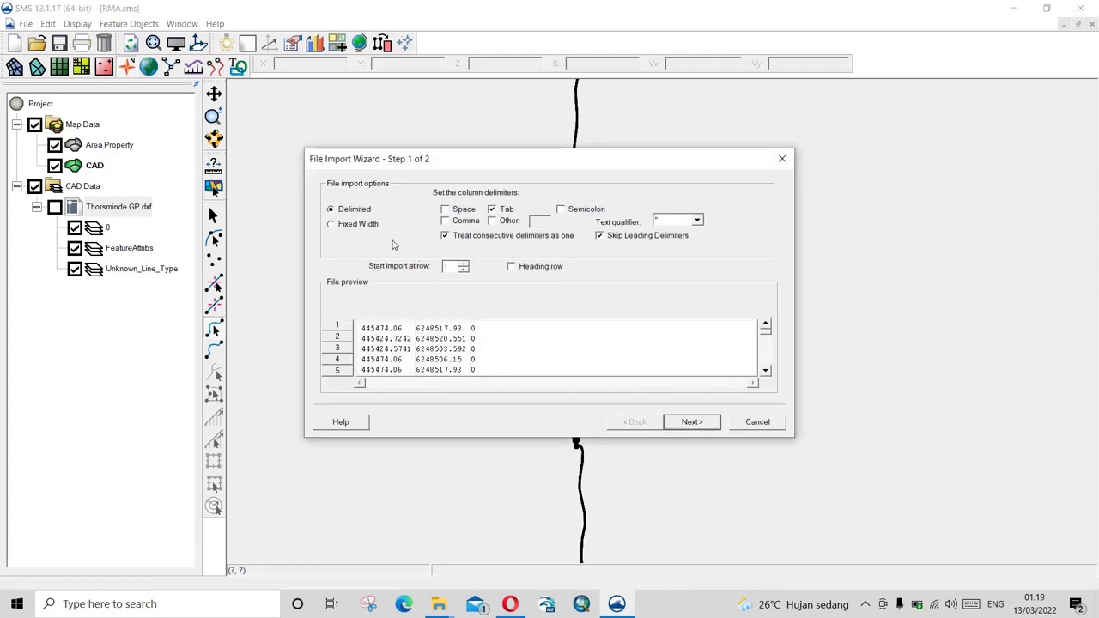
left_click(698, 423)
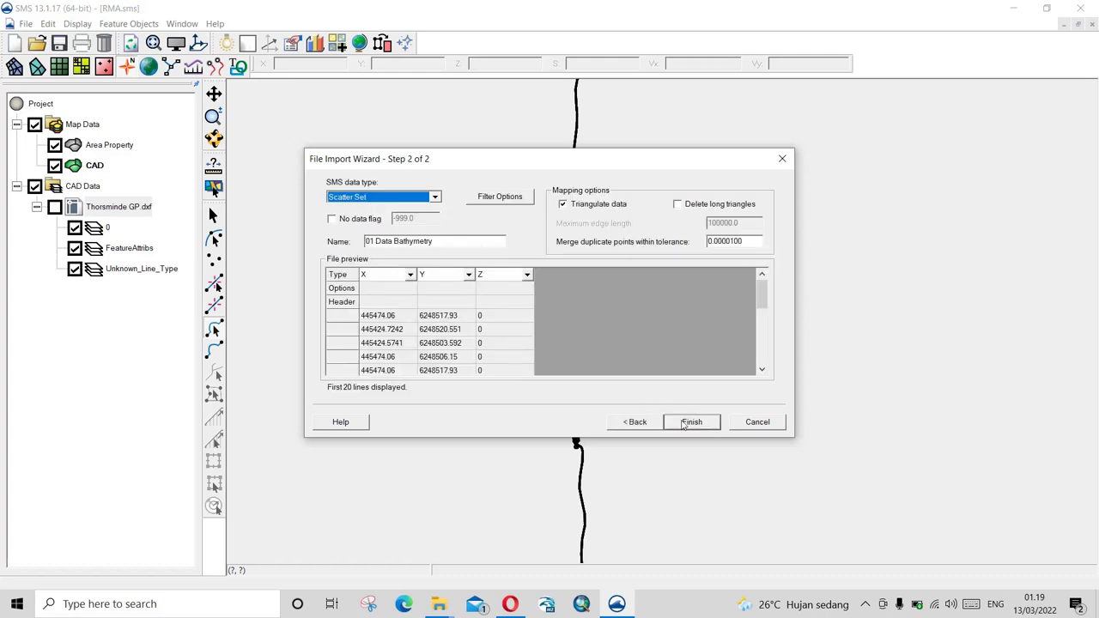
left_click(684, 425)
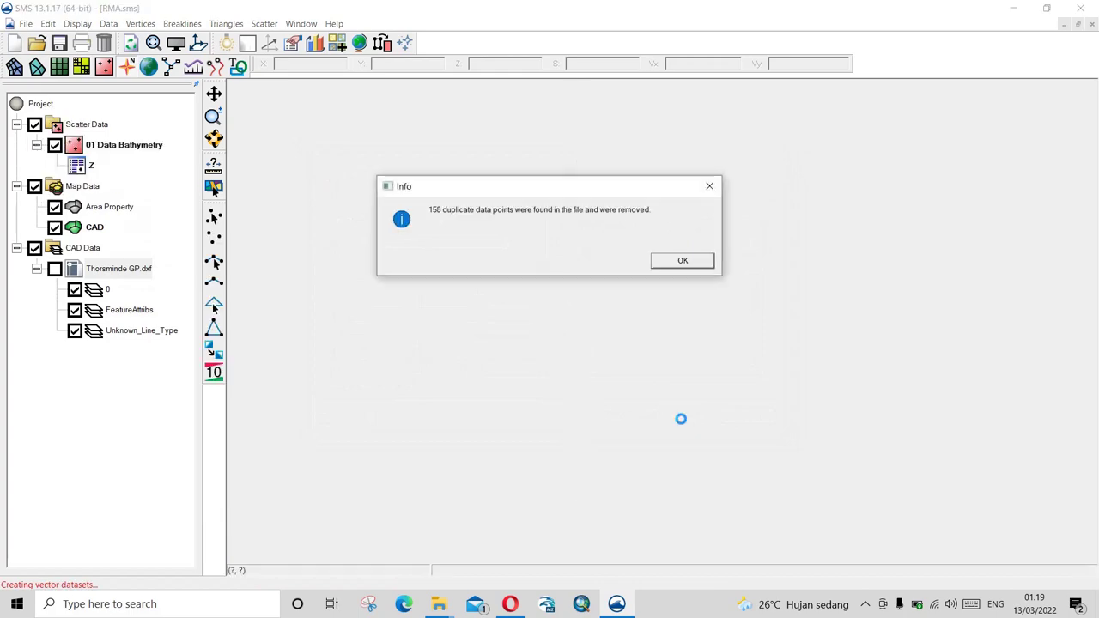
left_click(682, 265)
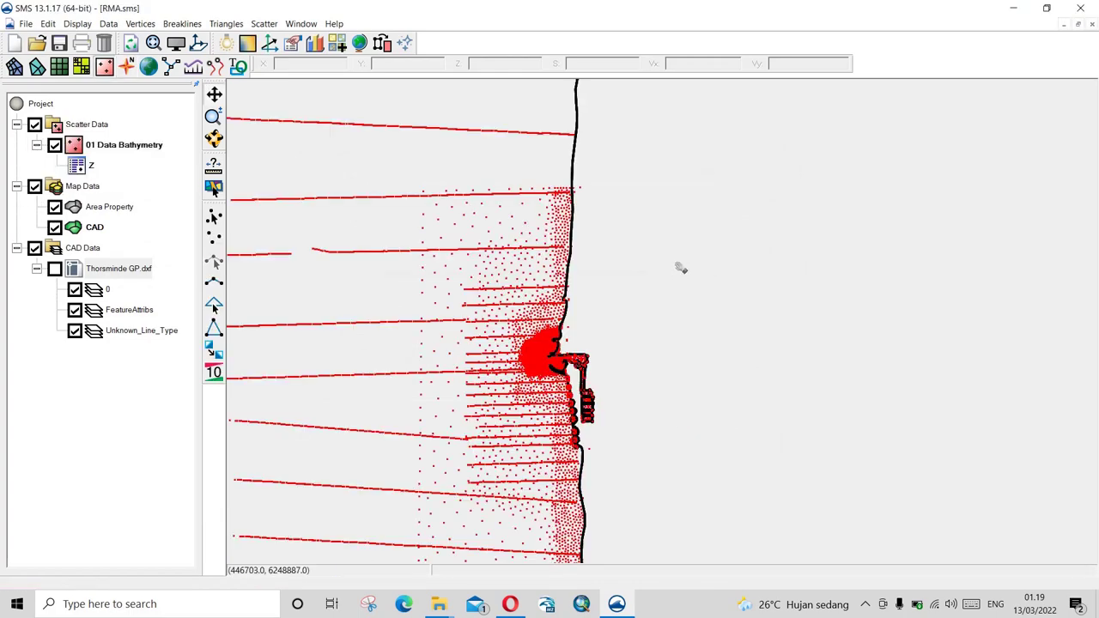
Postpone the pending Windows update restart and return to the bathymetry points around the harbour.
scroll(678, 268, "down", 2)
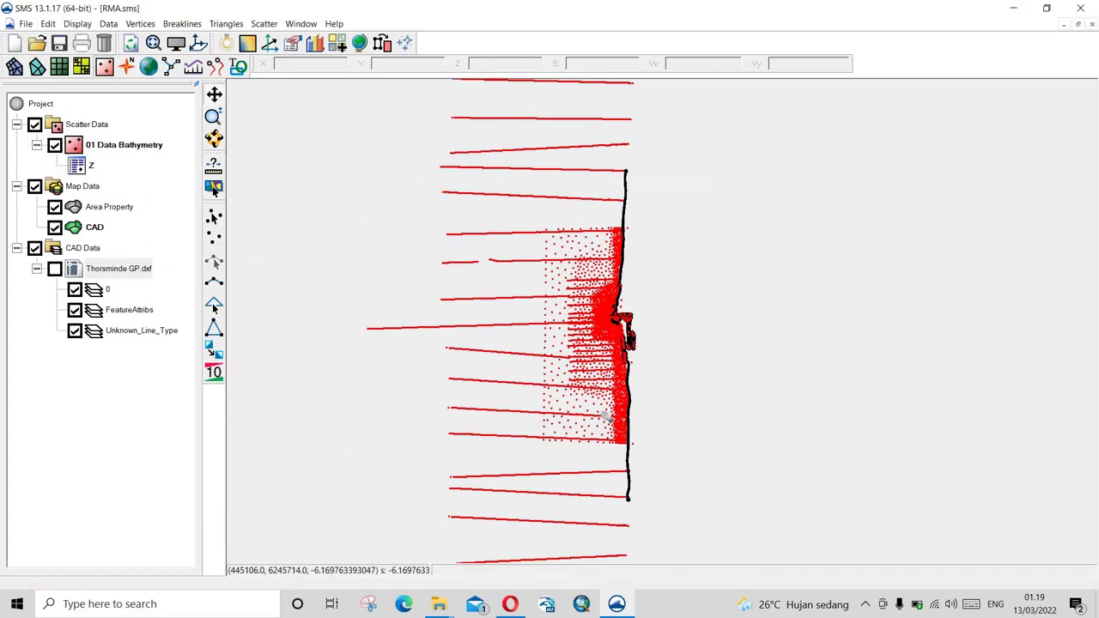
scroll(606, 415, "up", 2)
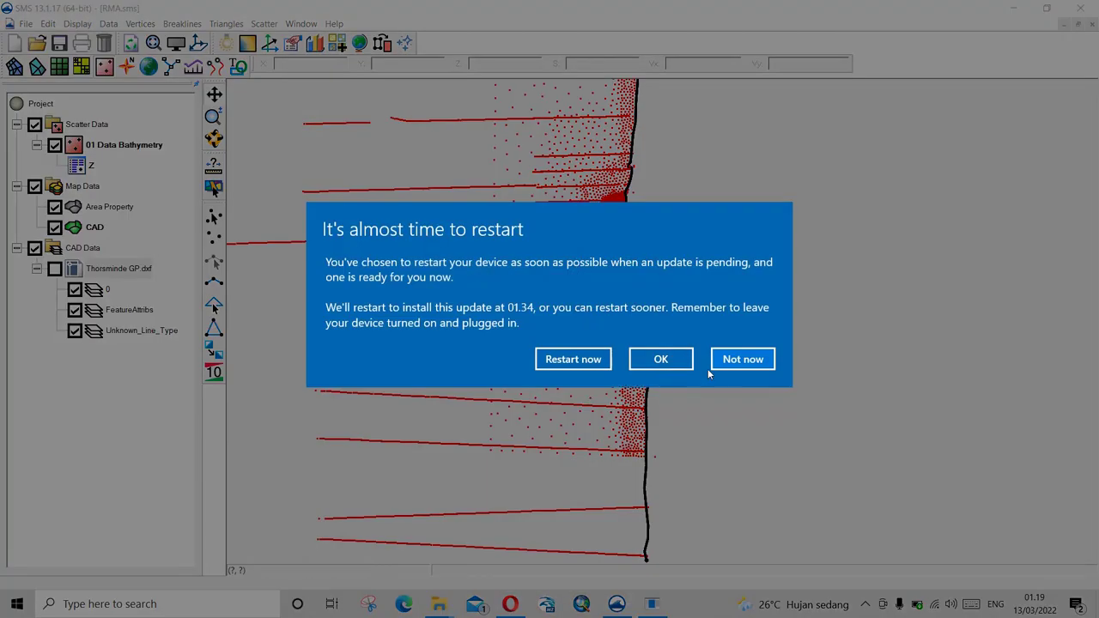
left_click(743, 359)
scroll(588, 264, "up", 2)
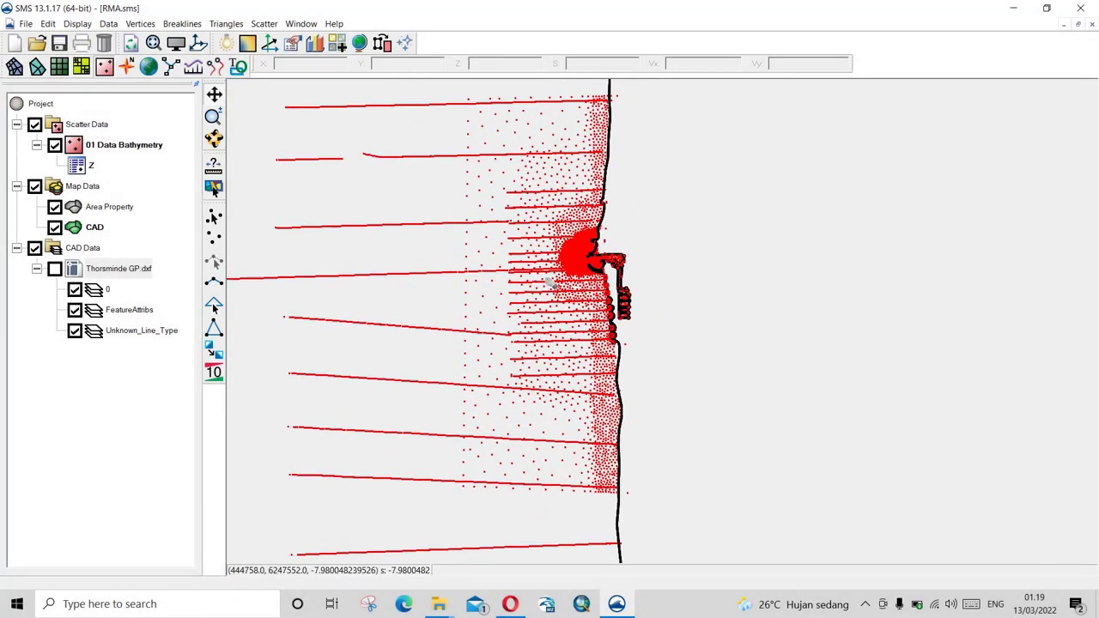
scroll(590, 209, "up", 1)
scroll(589, 208, "down", 1)
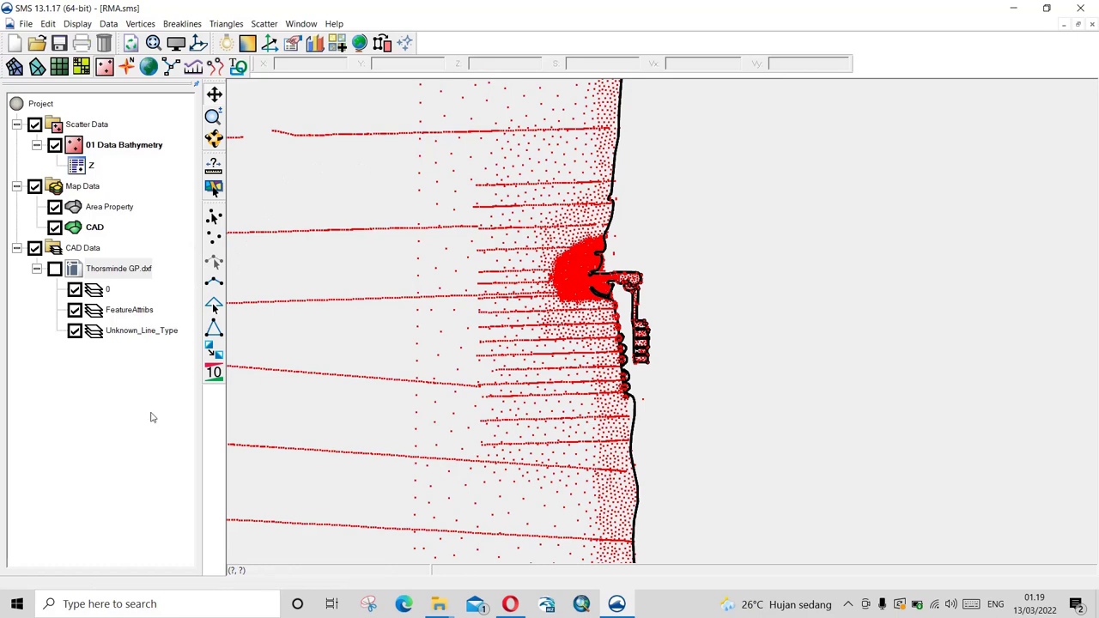
Make the CAD coverage active for selecting feature vertices along the coastline north of the harbour.
left_click(93, 228)
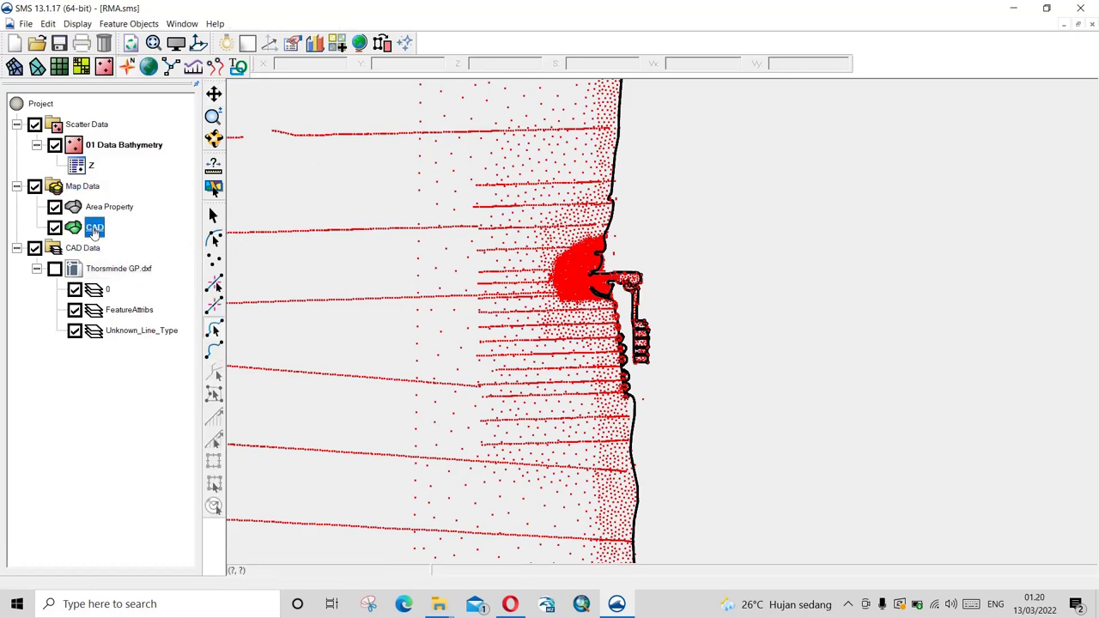
left_click(214, 283)
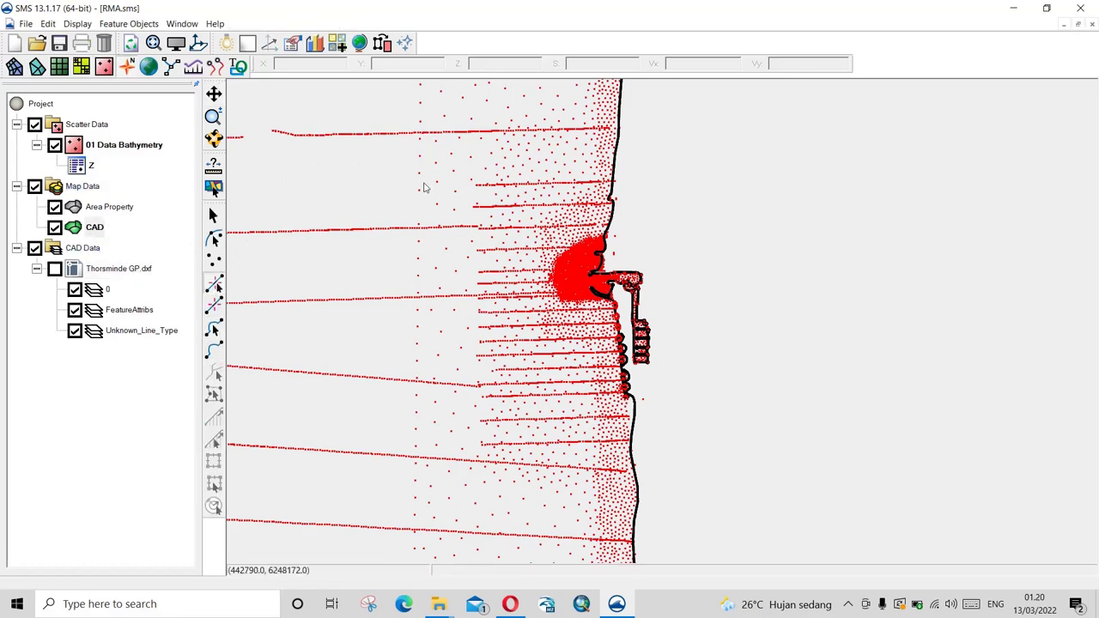
scroll(616, 176, "up", 2)
left_click(615, 177)
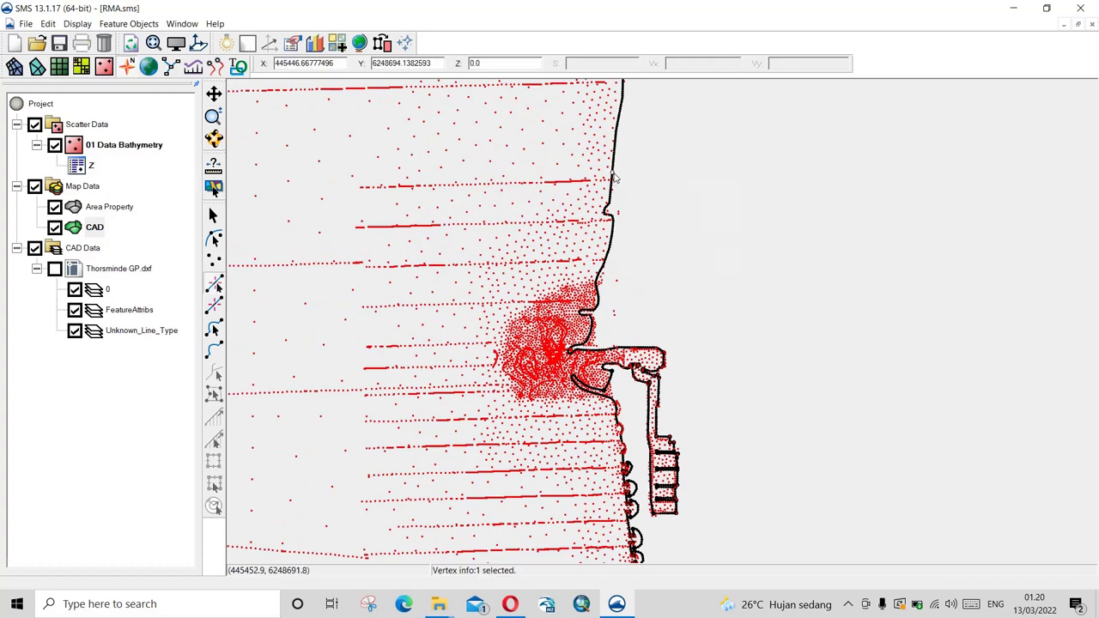
right_click(615, 177)
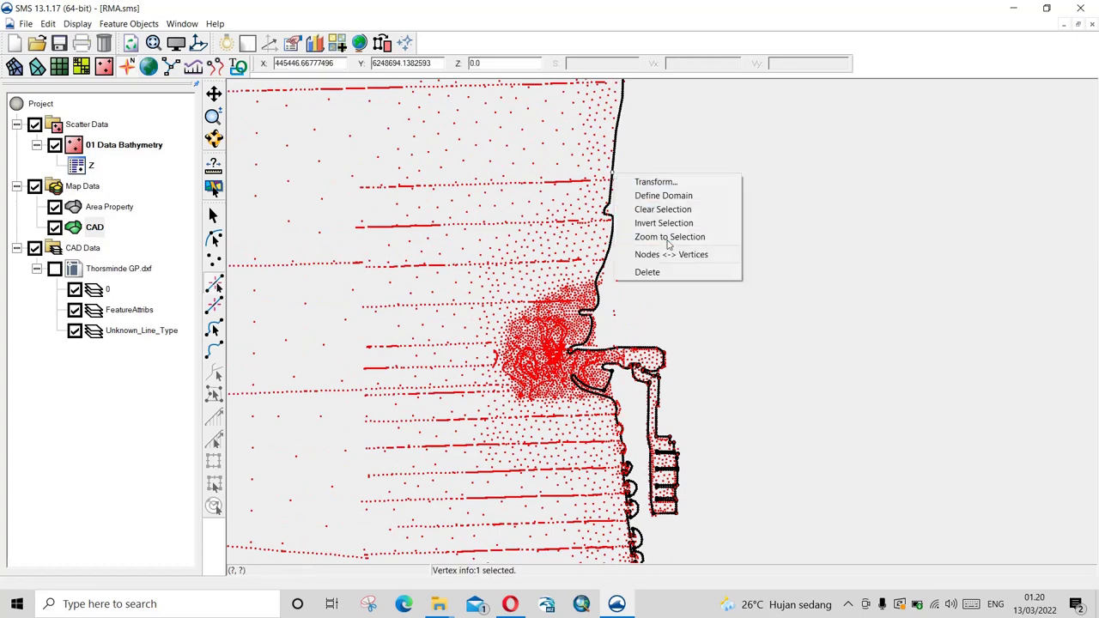
left_click(585, 225)
Convert the vertex at the lower corner of the small coastline notch north of the harbour into a node.
scroll(585, 225, "up", 4)
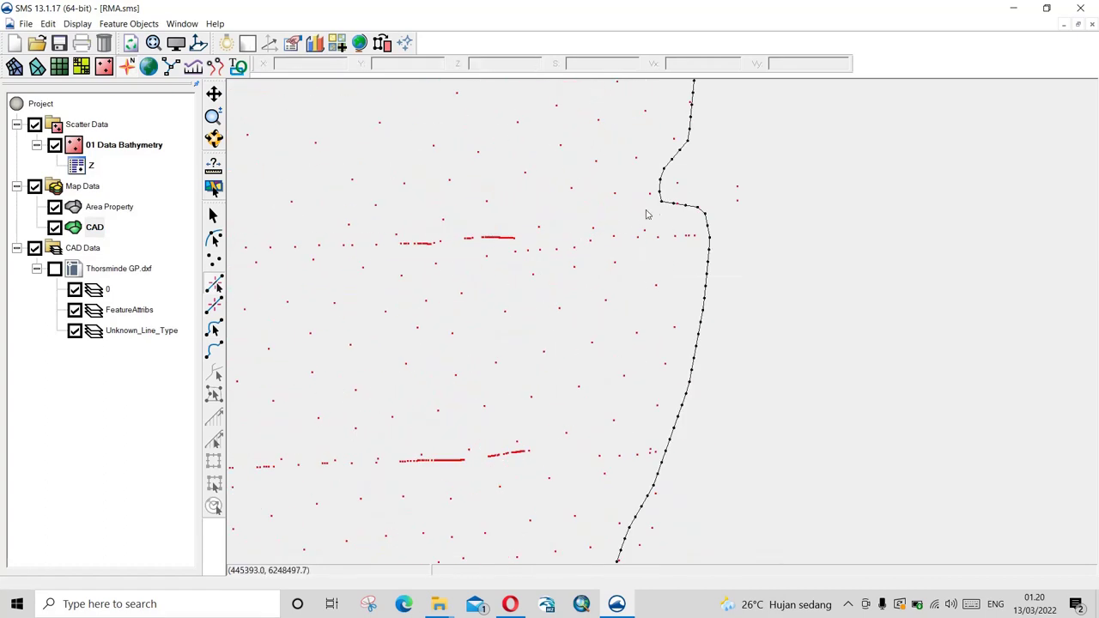
left_click(660, 204)
right_click(660, 205)
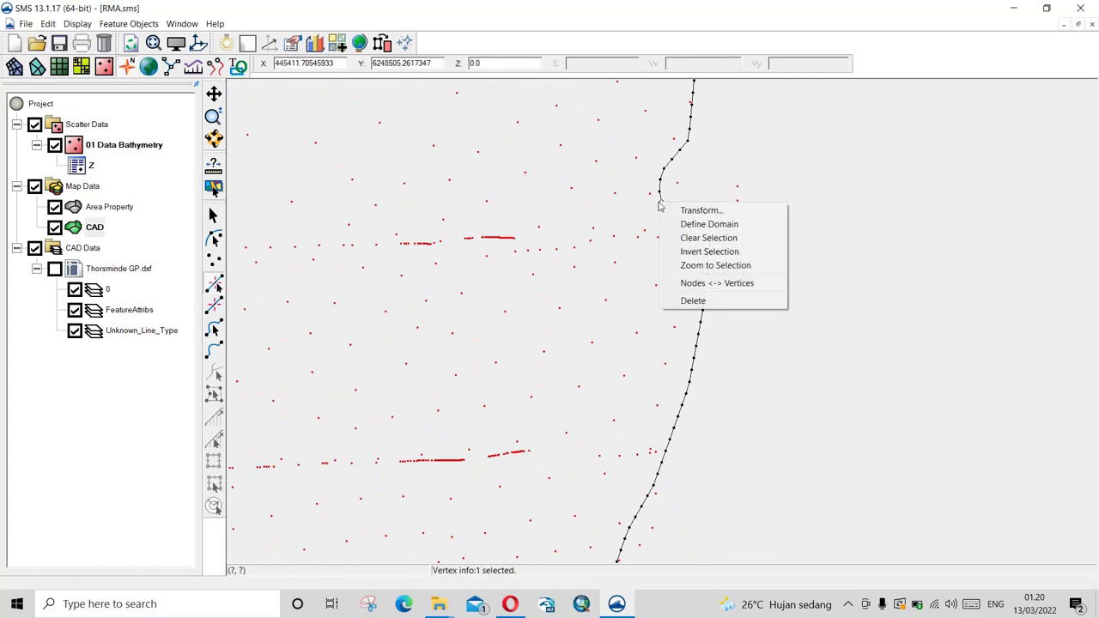
left_click(697, 284)
Convert a vertex on the coastline south of the harbour, below the row of small breakwaters, into a node.
scroll(591, 327, "down", 5)
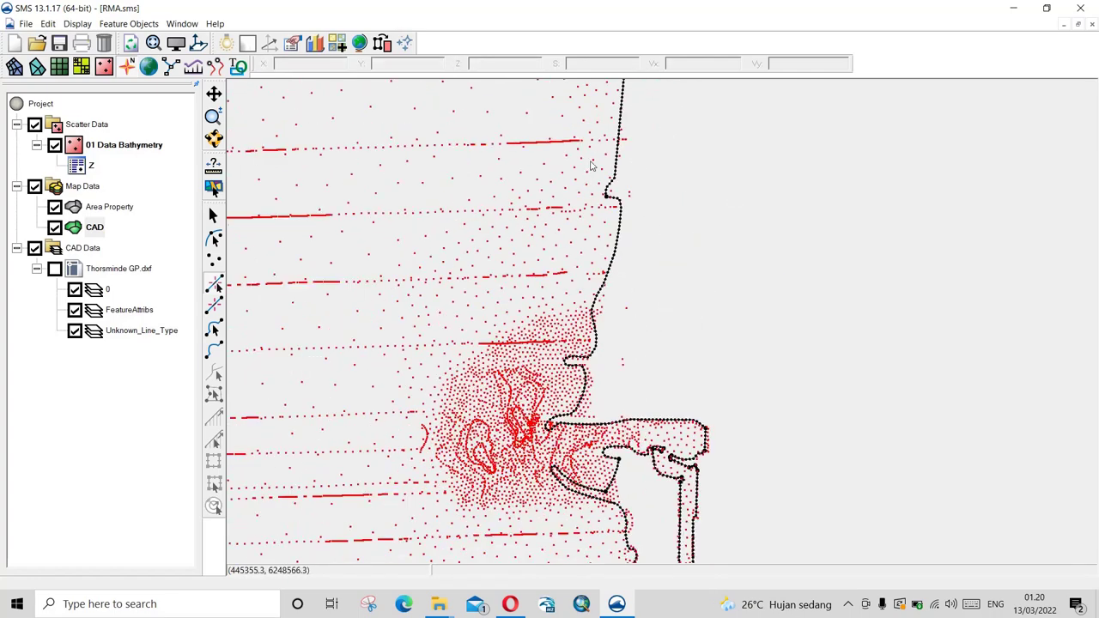
scroll(608, 413, "up", 2)
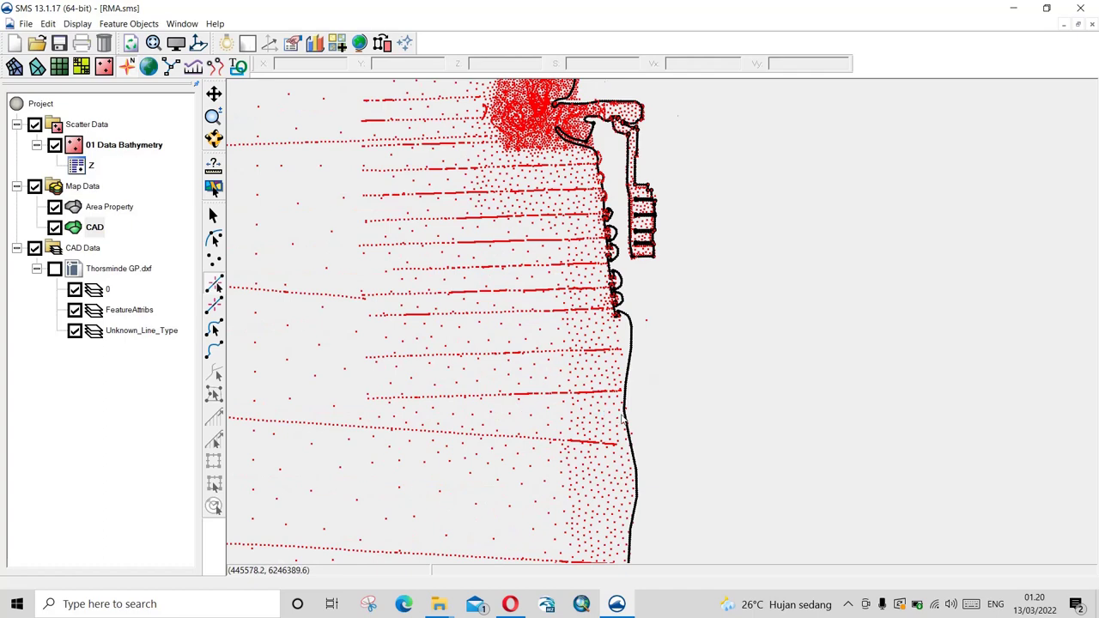
scroll(625, 417, "up", 1)
left_click(628, 403)
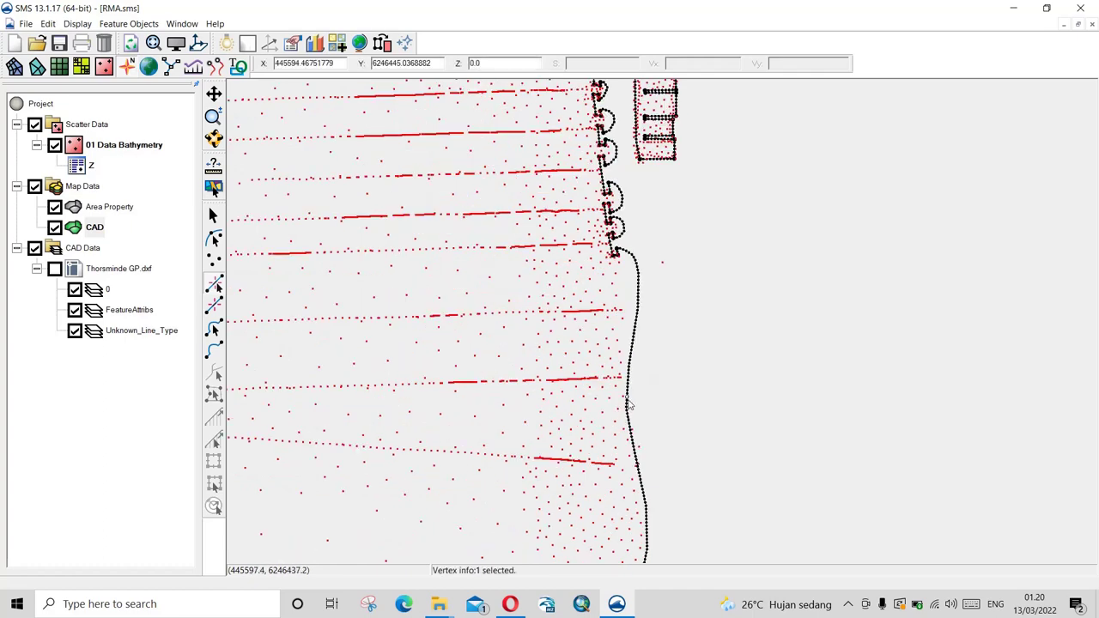
right_click(628, 404)
left_click(702, 482)
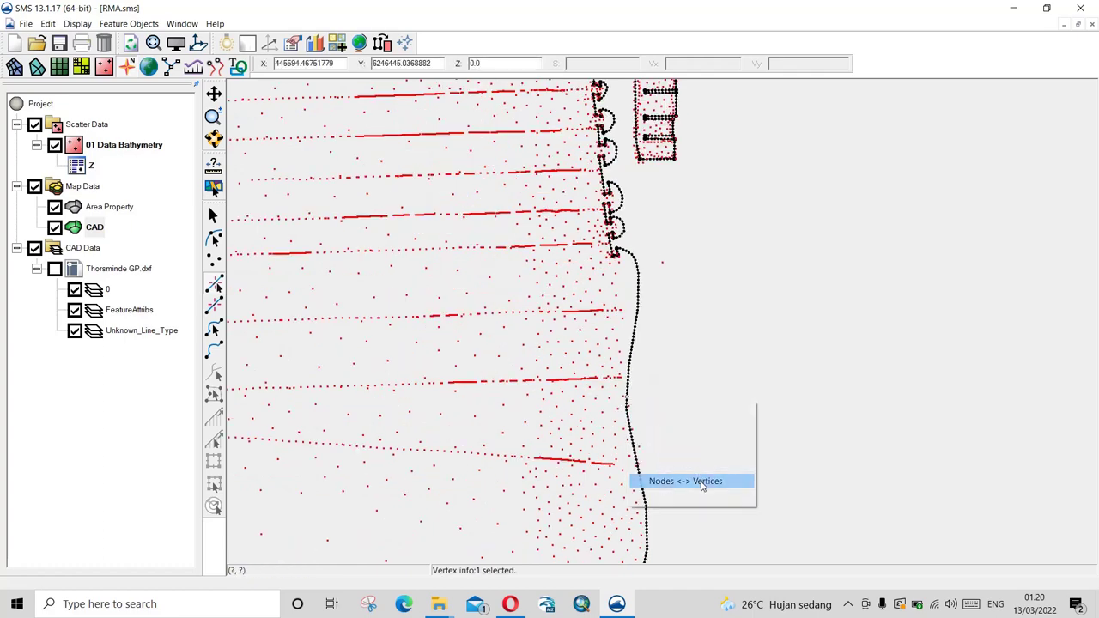
Draw a roughly semicircular offshore arc about 3770 m long from the northern coastline node to the southern one, enclosing the harbour.
scroll(635, 314, "down", 4)
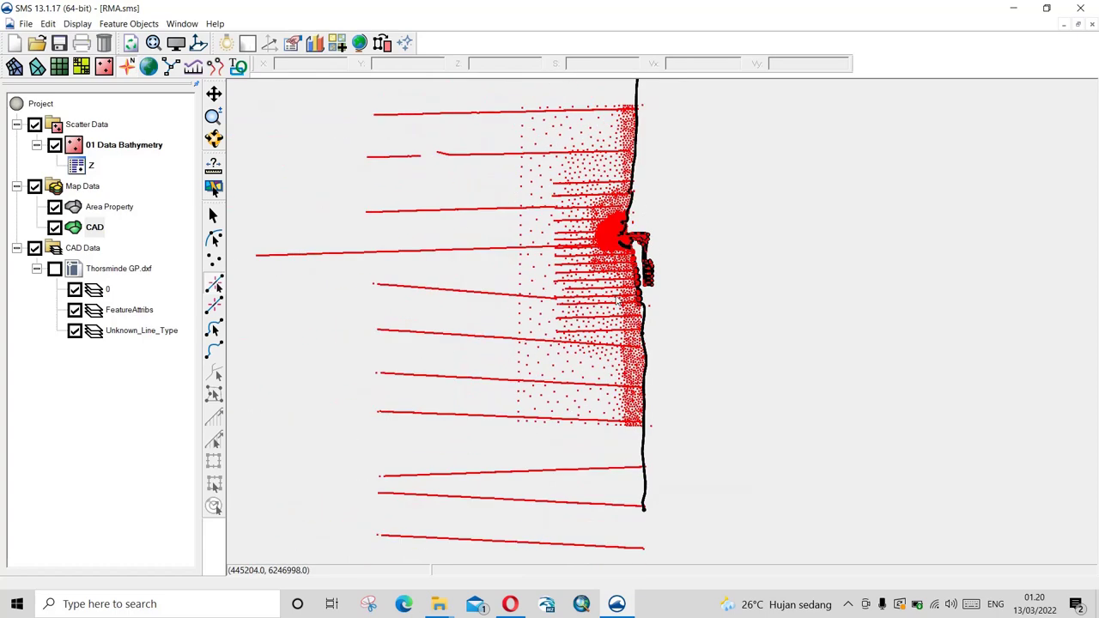
scroll(618, 299, "down", 2)
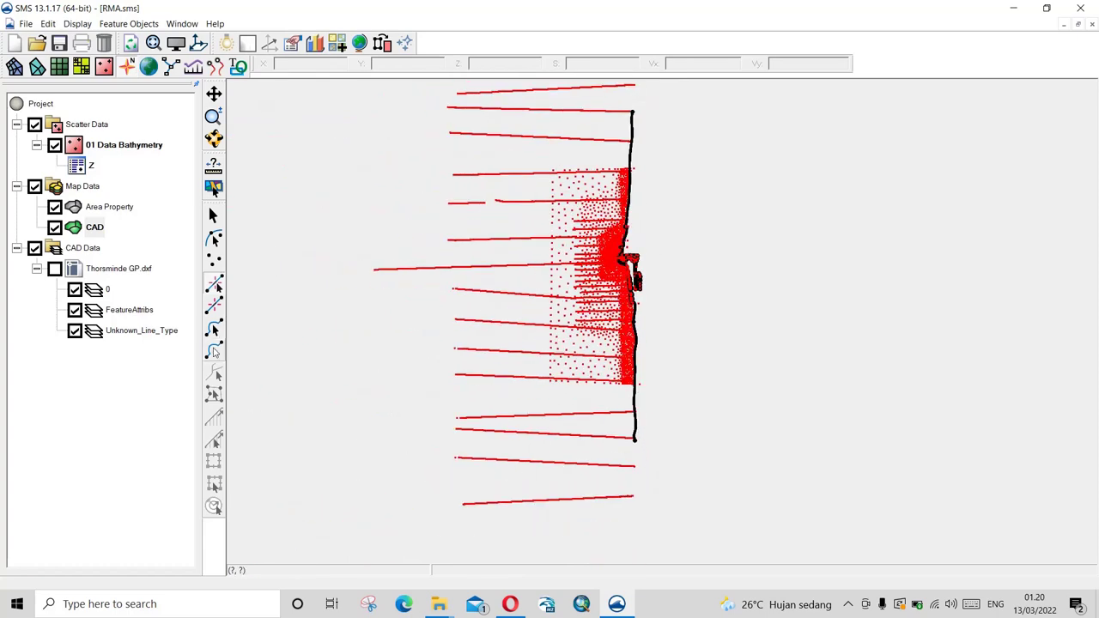
scroll(622, 232, "up", 2)
scroll(622, 232, "up", 3)
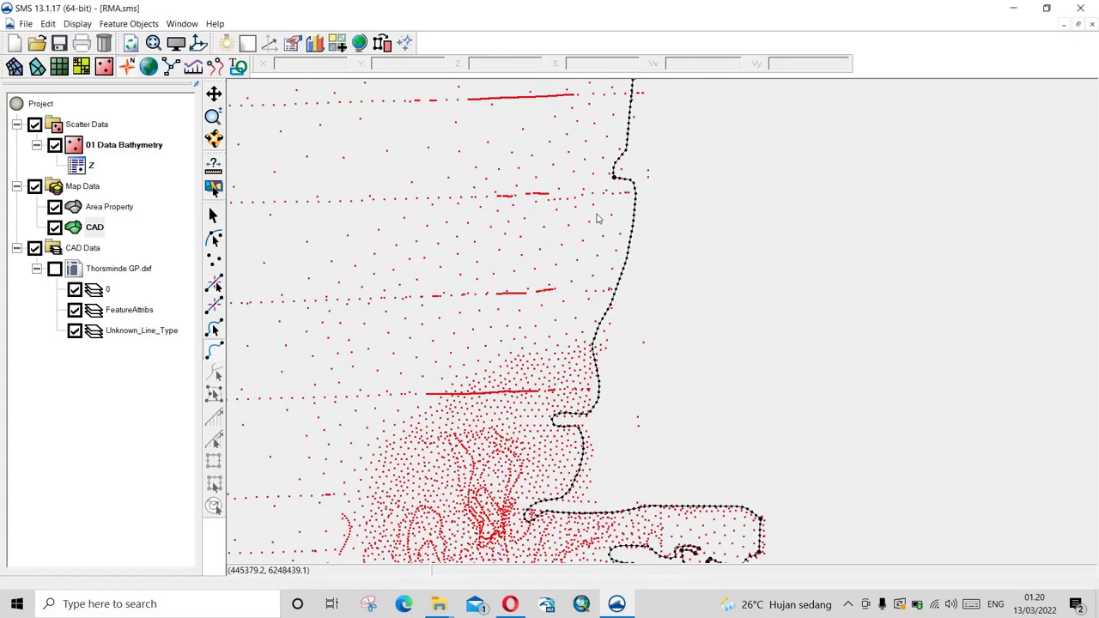
scroll(598, 189, "down", 3)
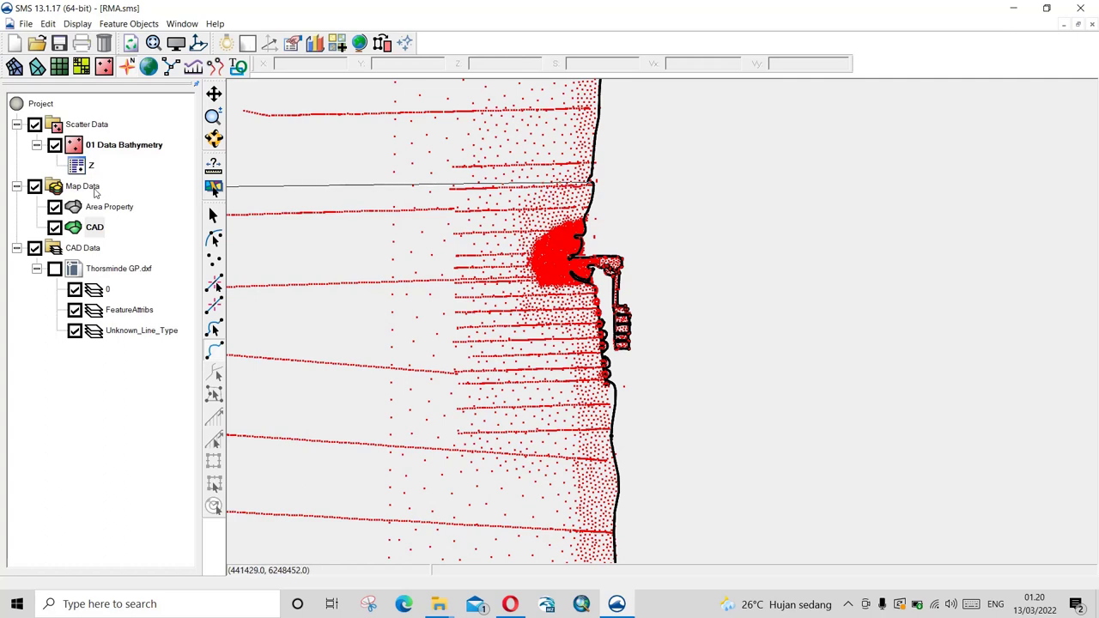
left_click(471, 223)
left_click(496, 420)
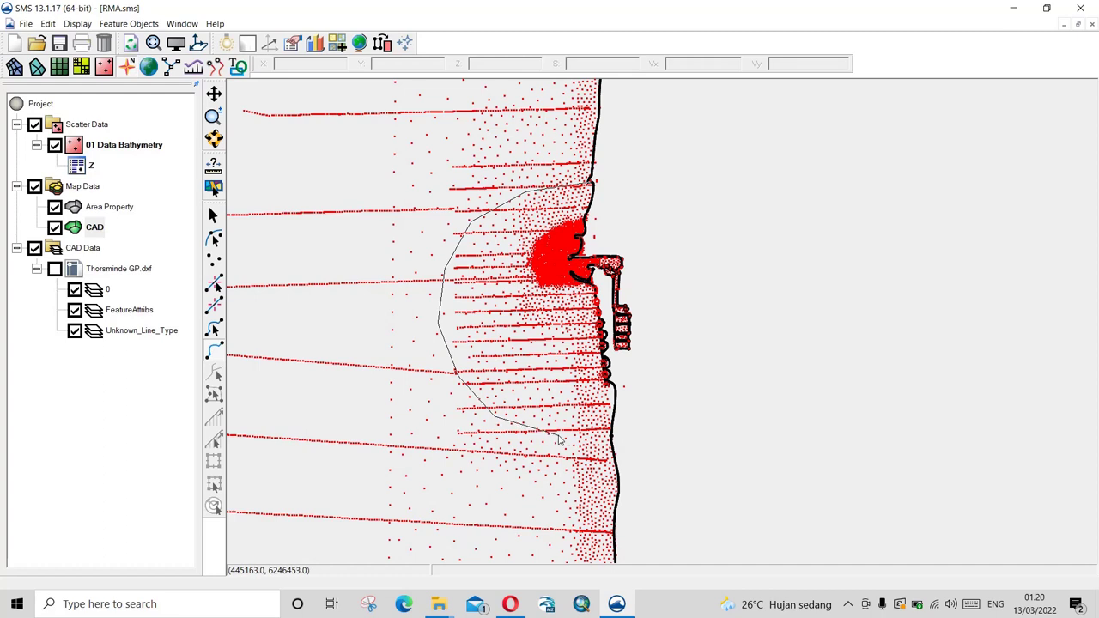
left_click(612, 437)
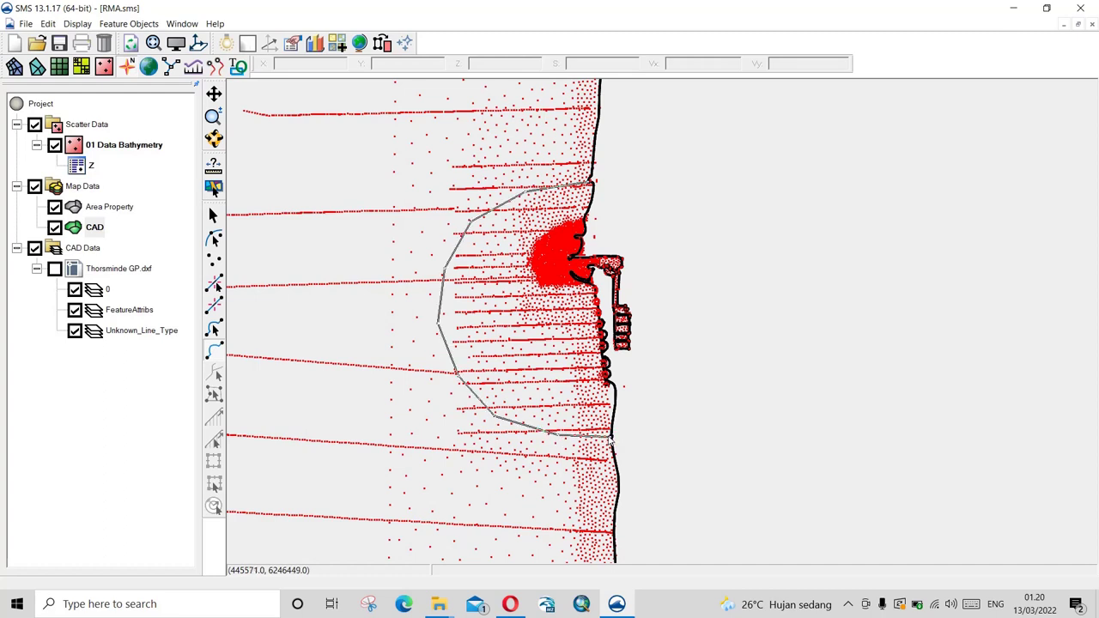
Redistribute the vertices of the semicircular offshore arc into 20 segments using a cubic spline.
left_click(214, 330)
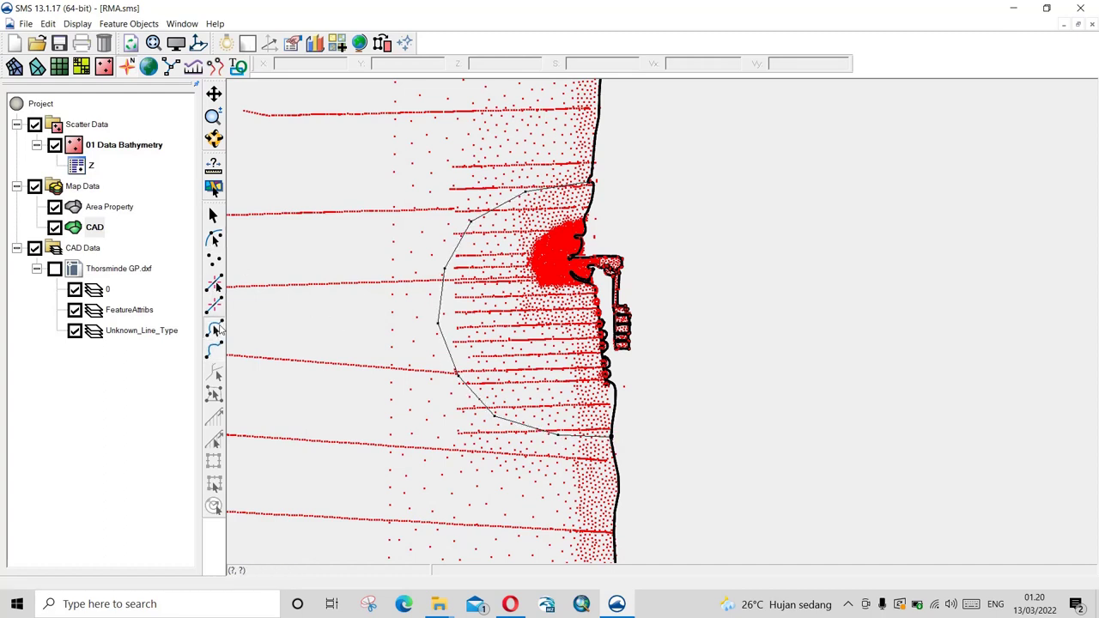
right_click(478, 221)
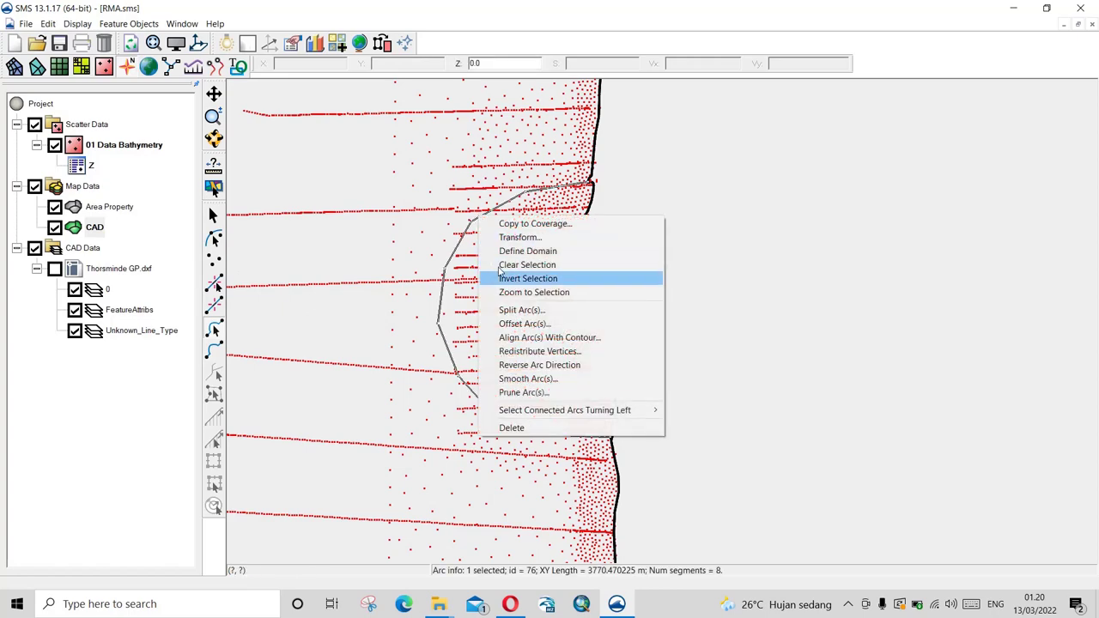
left_click(539, 351)
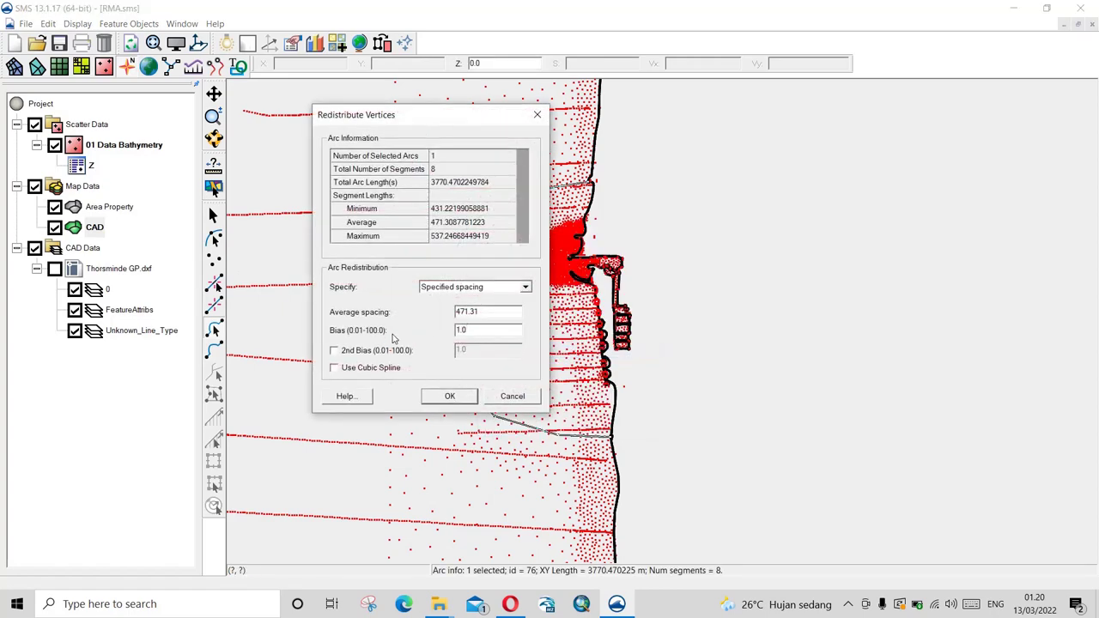
left_click_drag(454, 120, 830, 110)
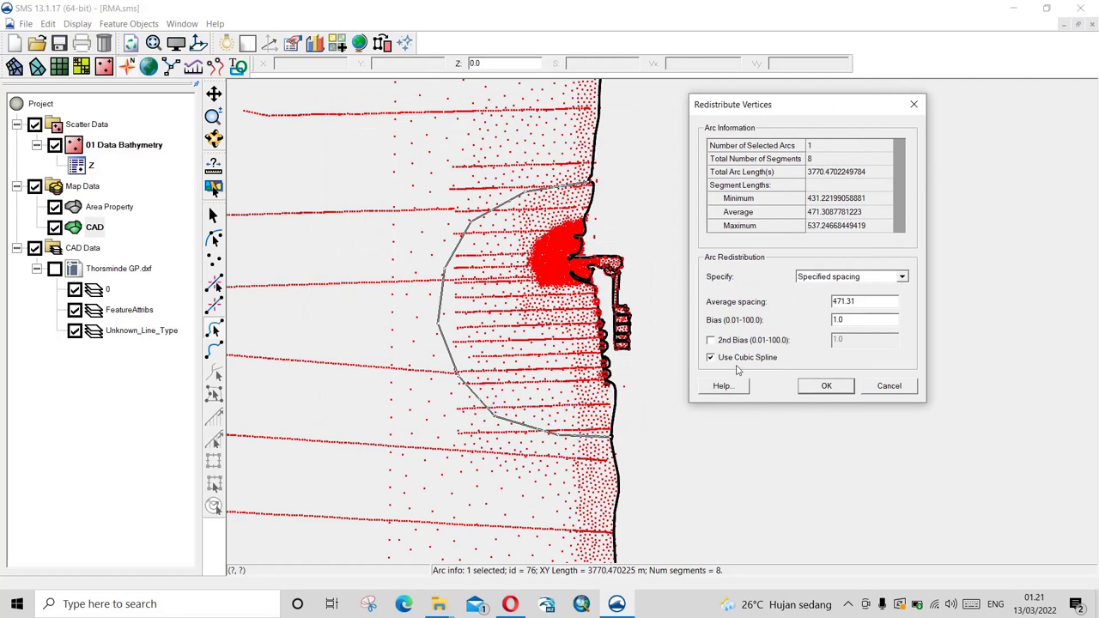
left_click(866, 278)
left_click(862, 298)
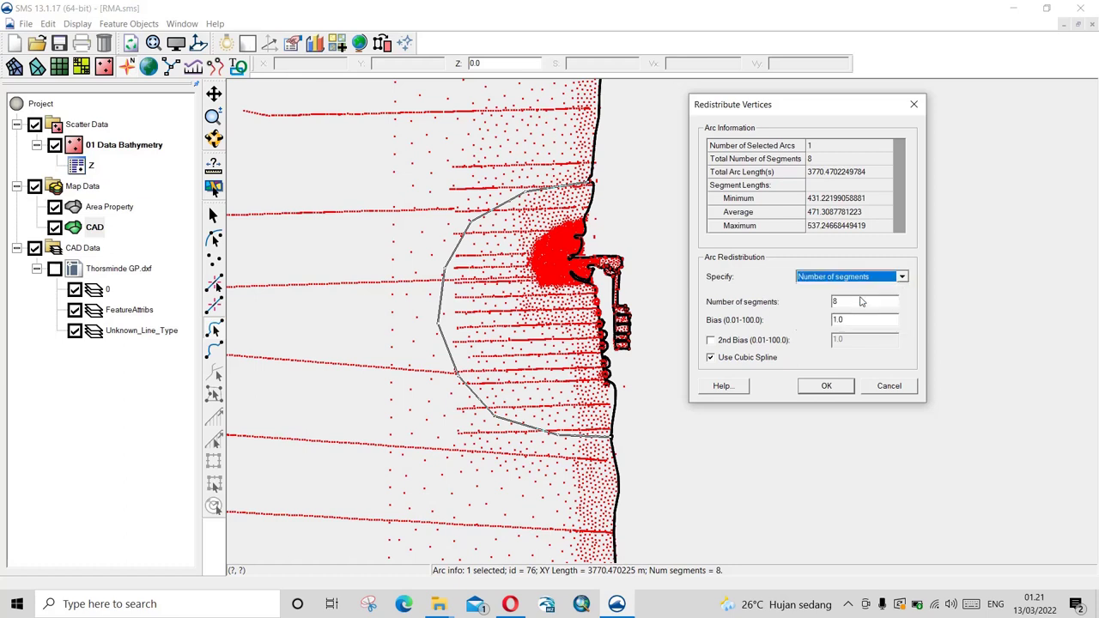
double_click(859, 302)
type("20")
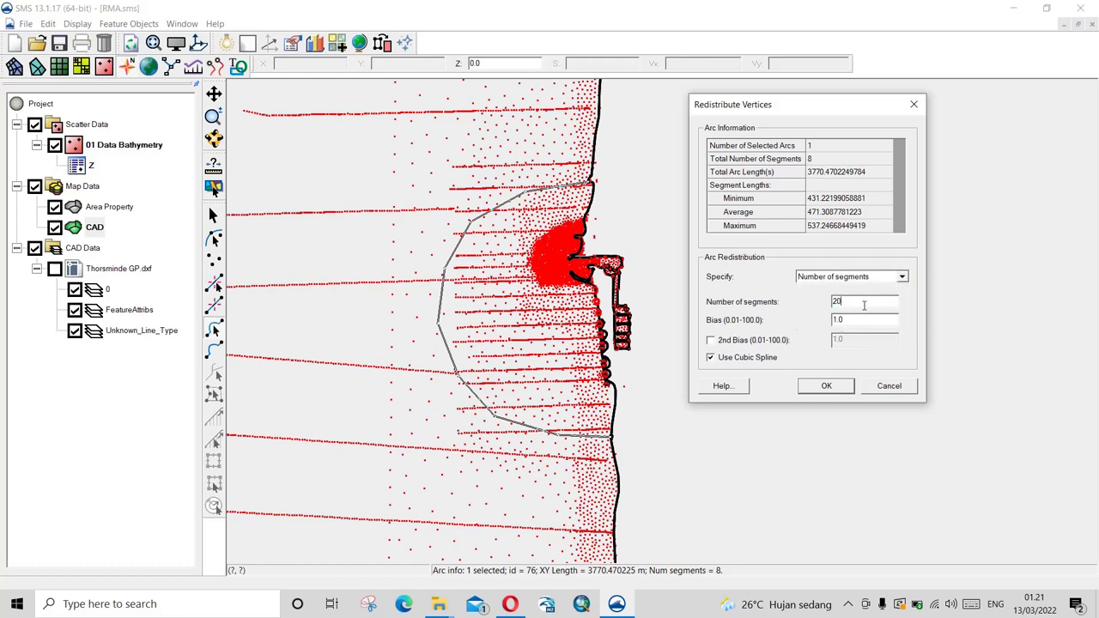
left_click(827, 386)
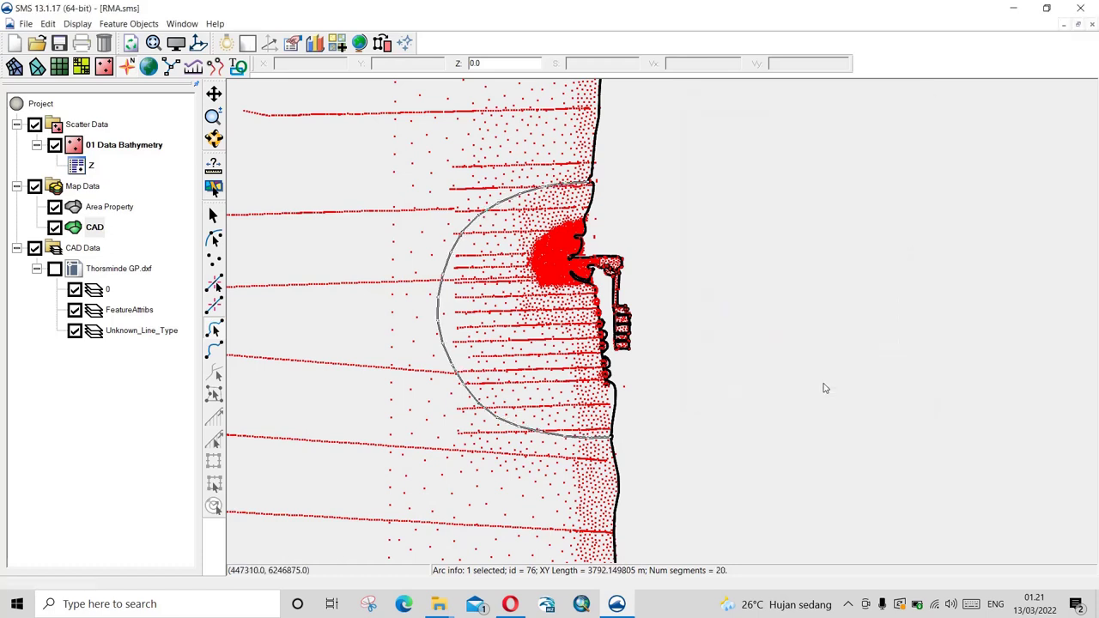
Clear the arc selection and hide all scatter data.
left_click(770, 378)
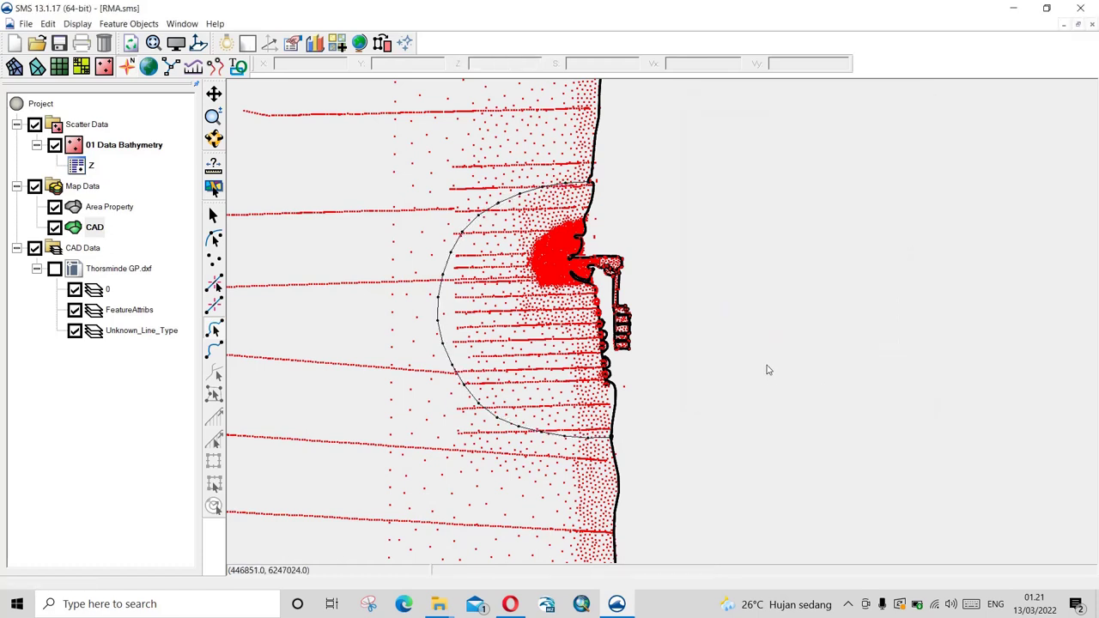
left_click(35, 125)
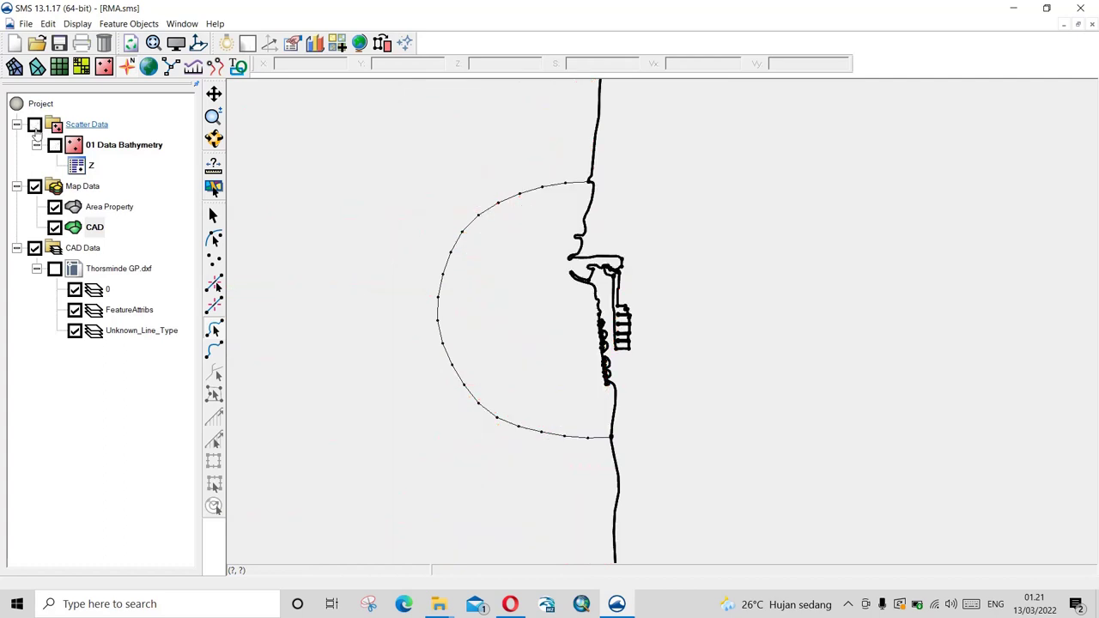